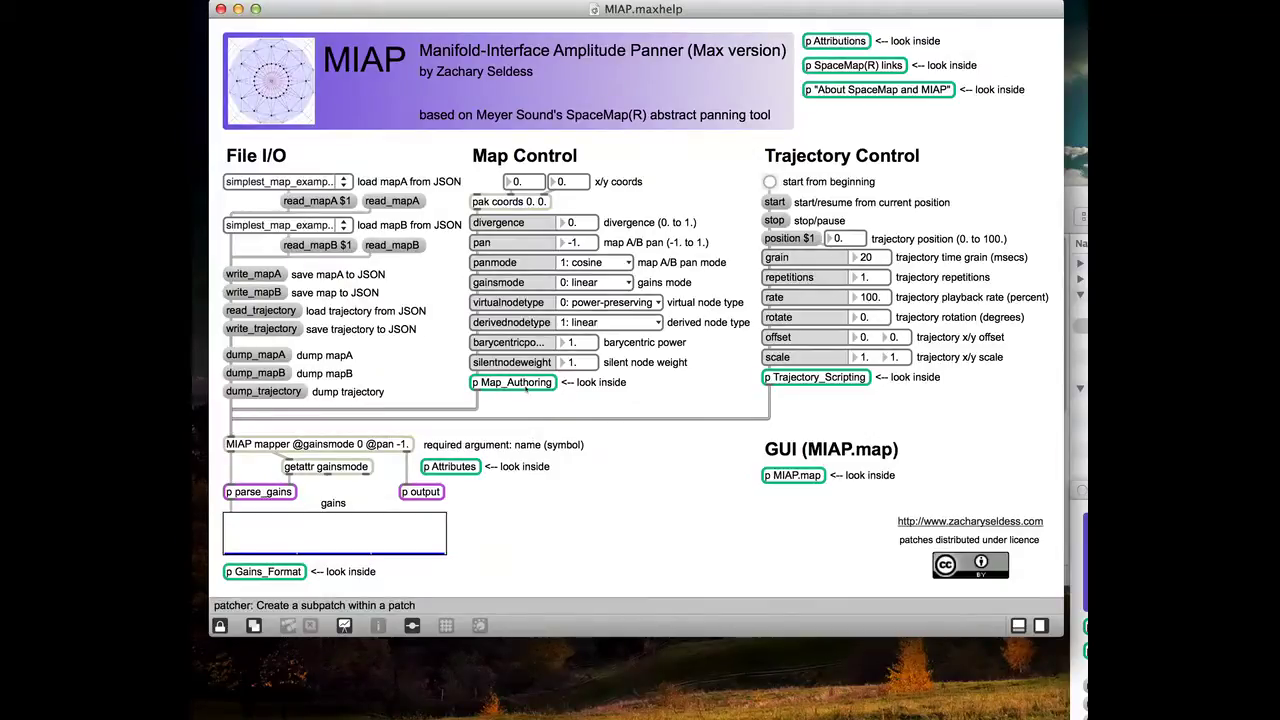
- Open the Map_Authoring subpatch and arrange its window beside MIAP.map so the example messages and Map A are both visible
double_click(512, 382)
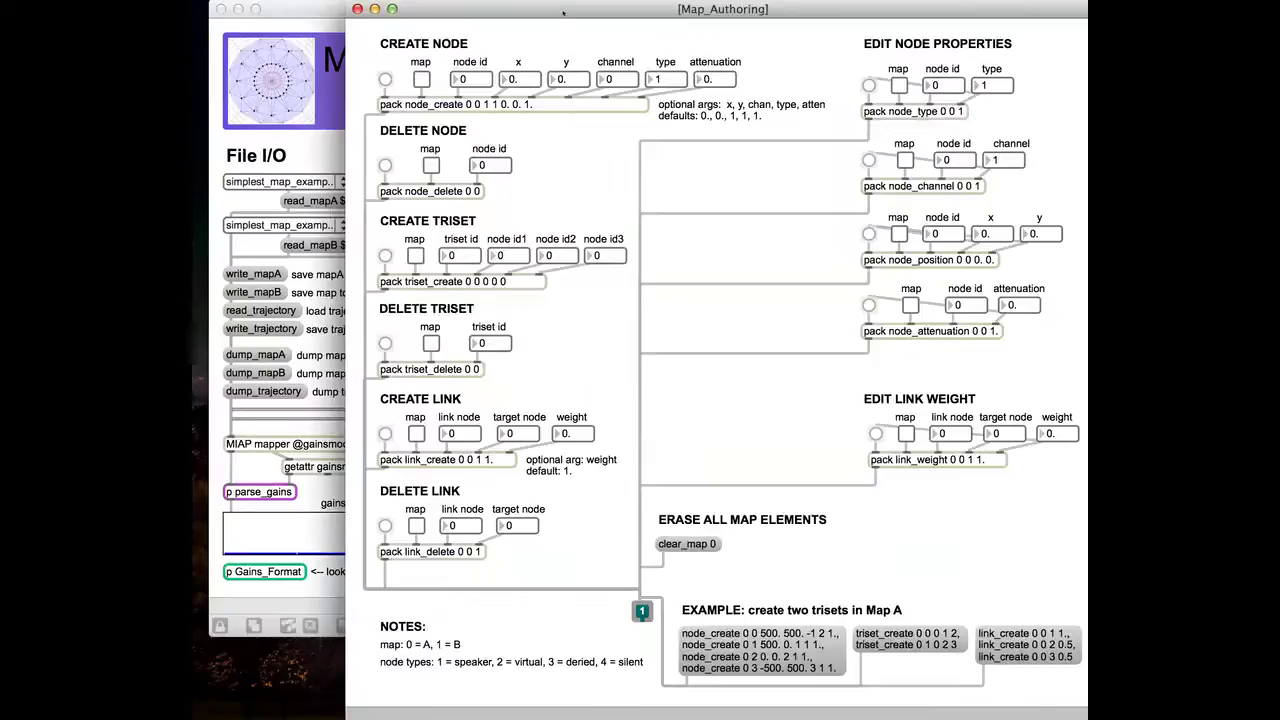
left_click_drag(533, 10, 415, 10)
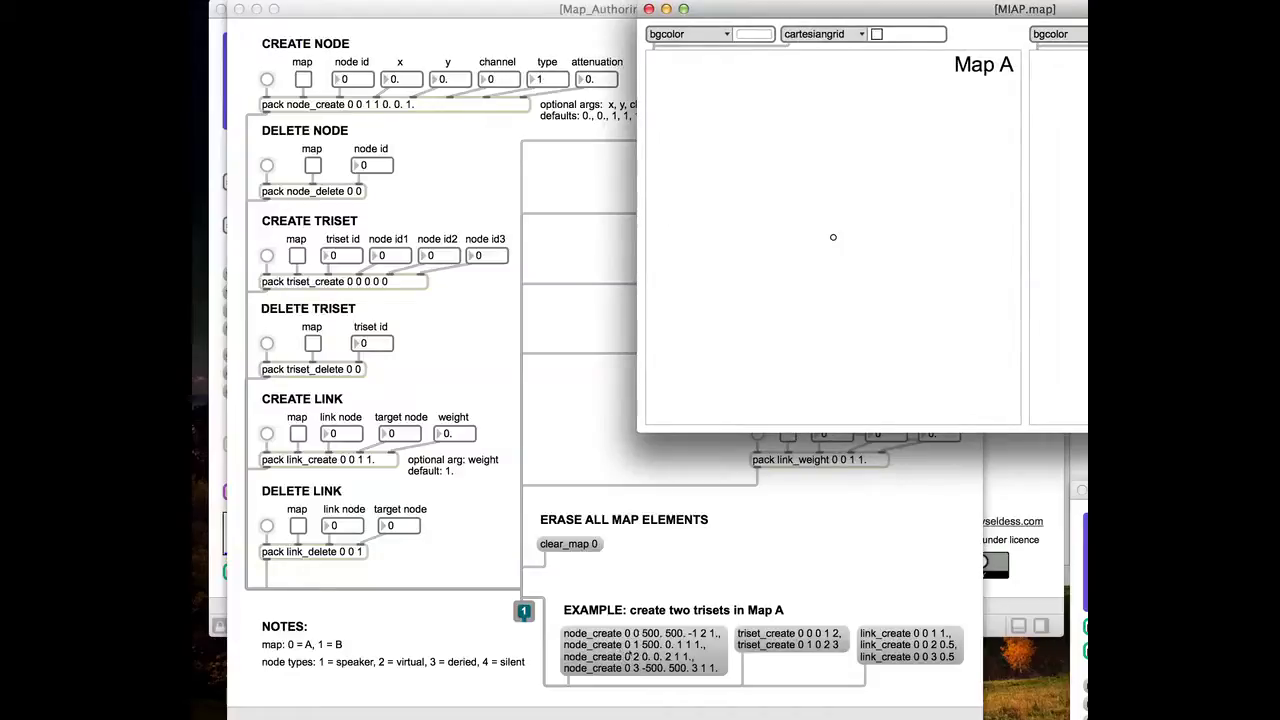
left_click_drag(530, 10, 186, 10)
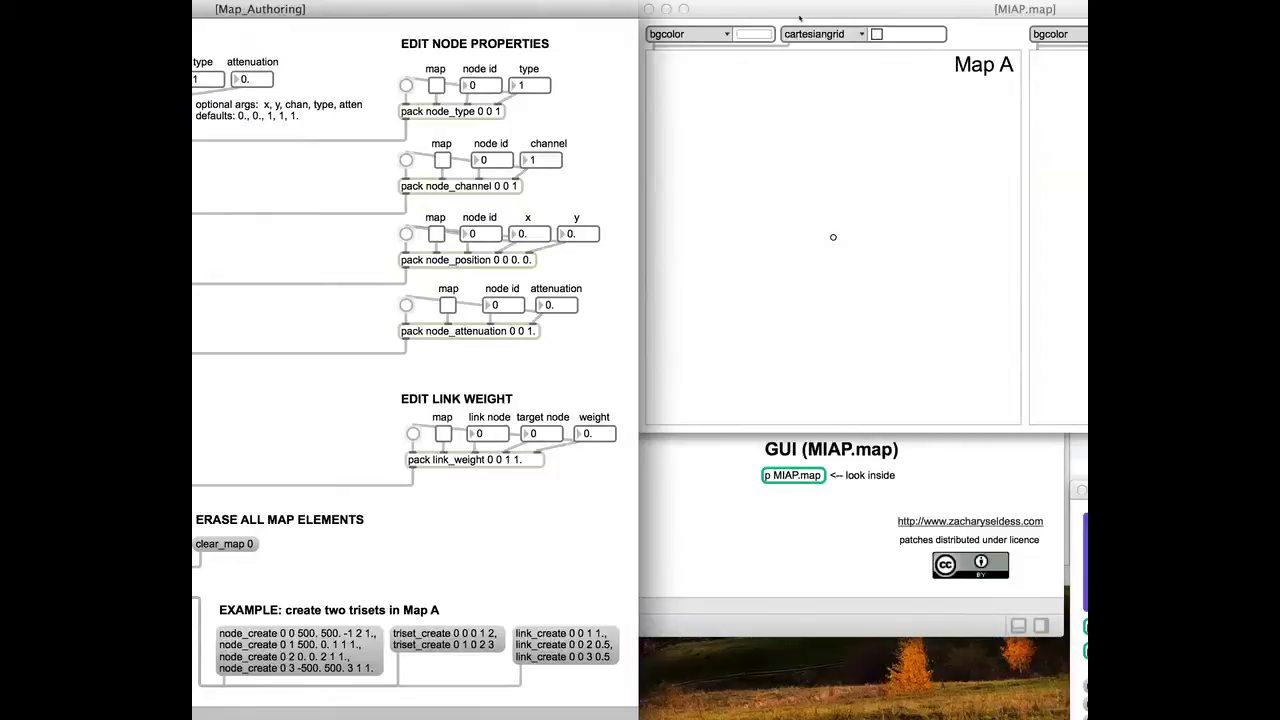
left_click_drag(799, 17, 854, 17)
- Build the two-triset example in Map A from its node, triset and link messages, and place the panning point inside triset 1
left_click(338, 645)
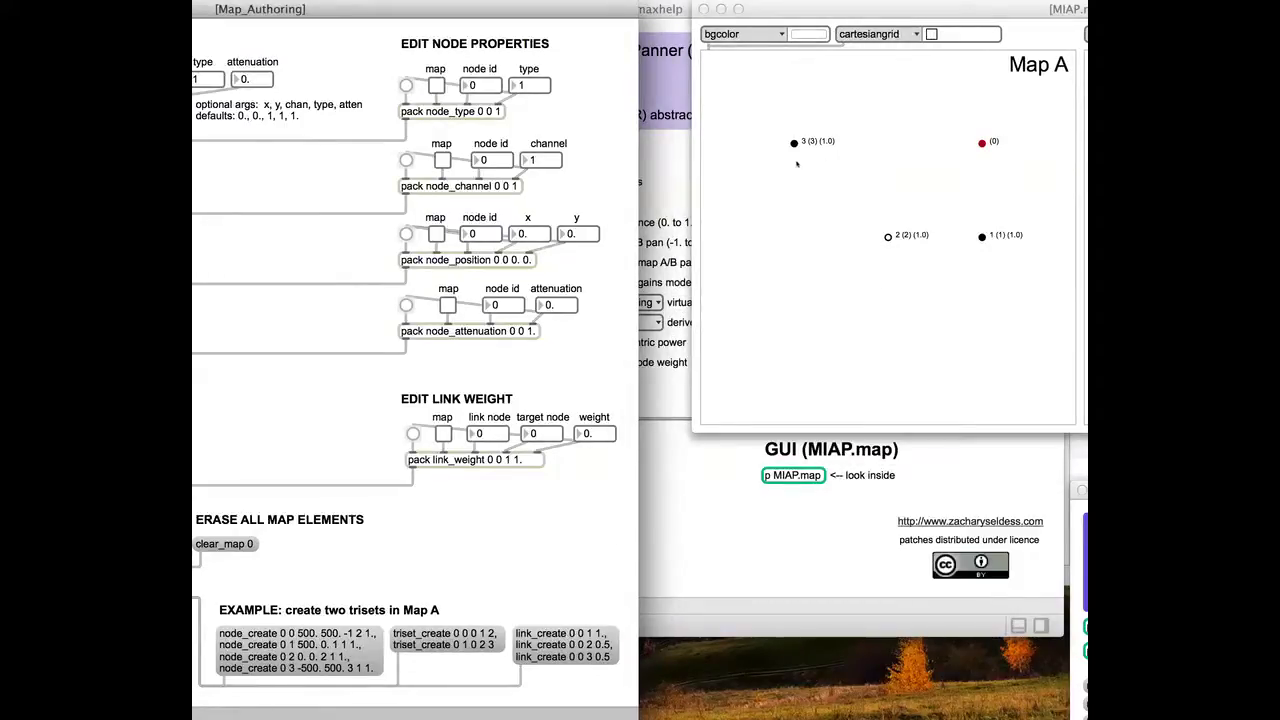
left_click(872, 272)
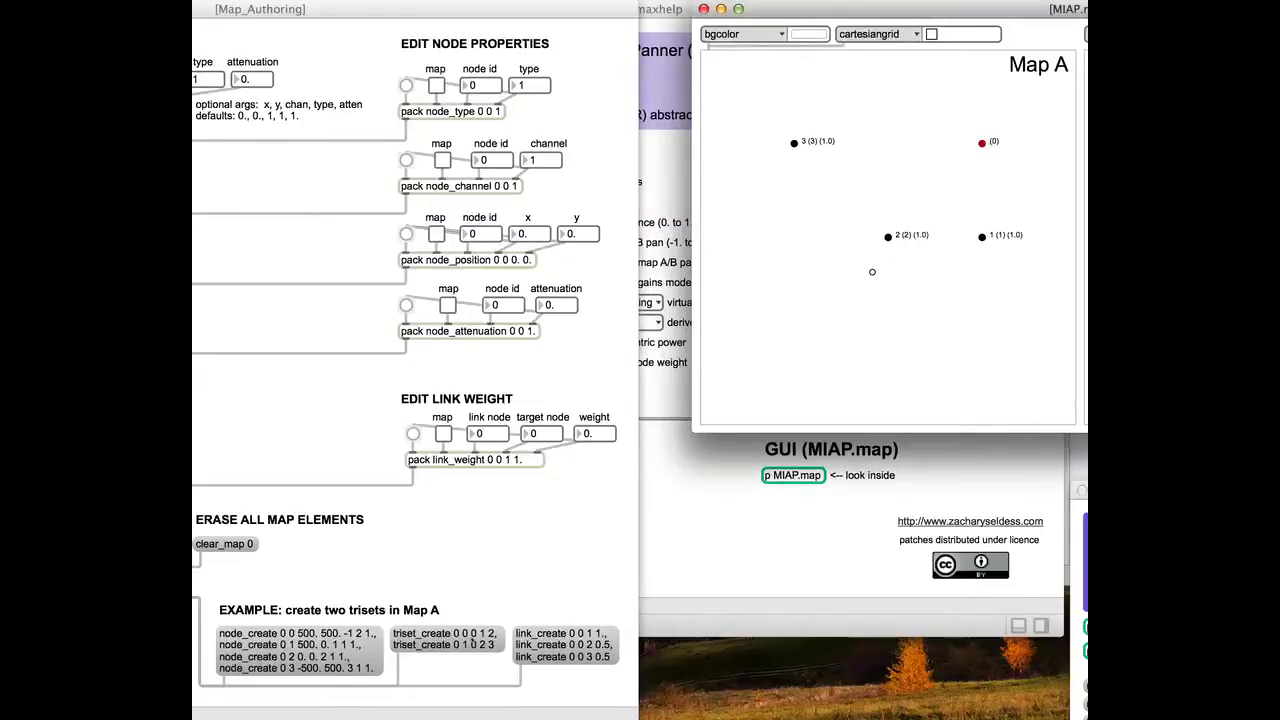
left_click(455, 644)
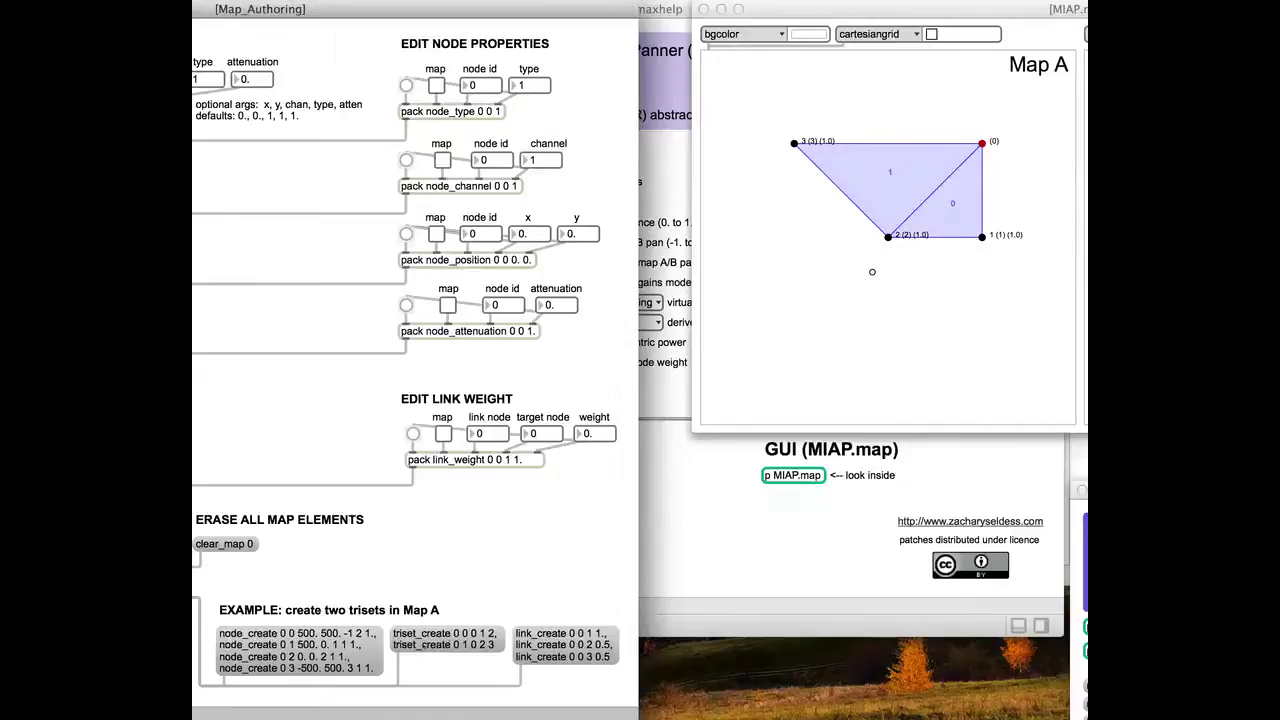
left_click(540, 644)
left_click(910, 170)
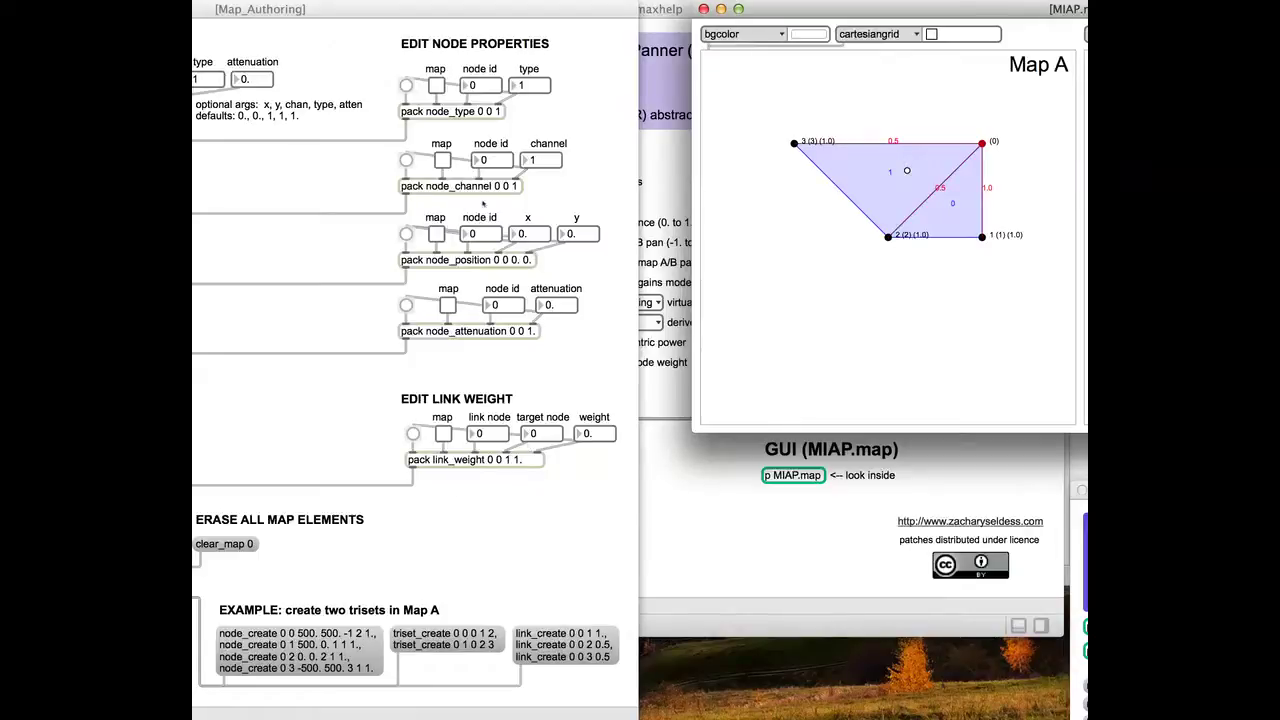
- Bring the whole Map_Authoring window back into view, and close both it and the MIAP.map window
left_click_drag(329, 15, 683, 12)
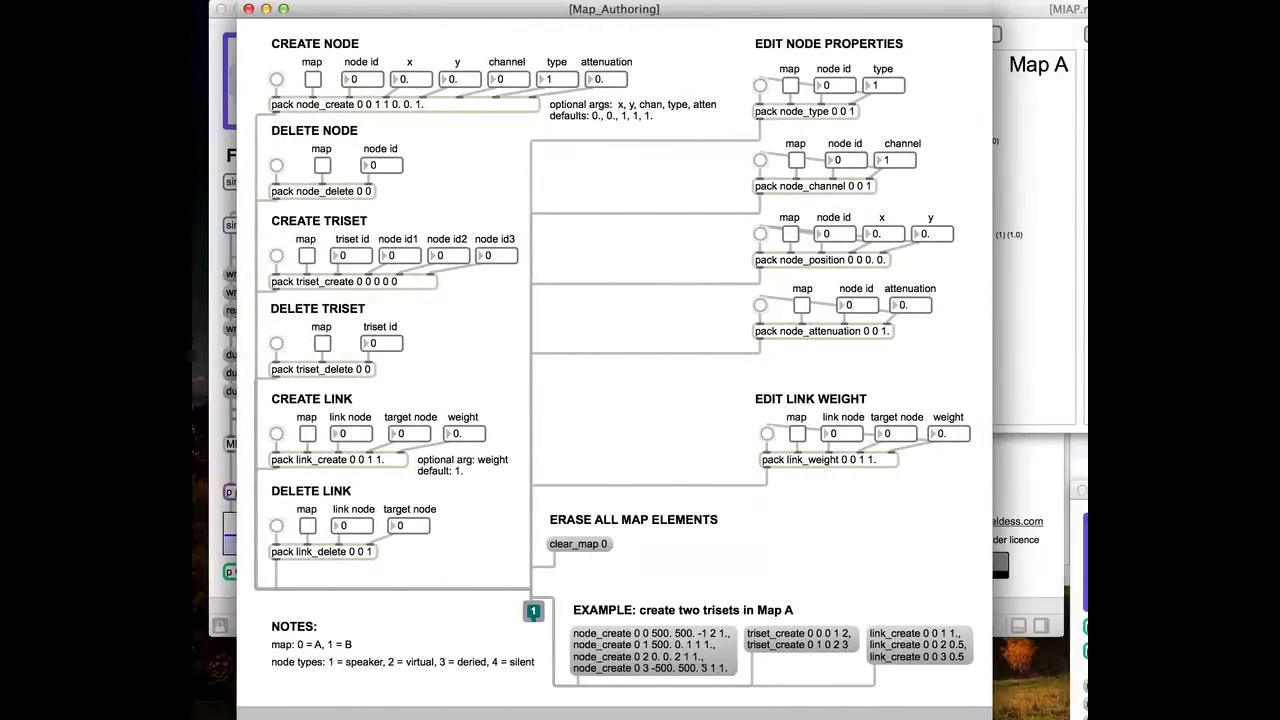
mouse_move(465, 9)
left_mouse_down()
mouse_move(928, 277)
mouse_move(670, 9)
mouse_move(465, 9)
left_mouse_up()
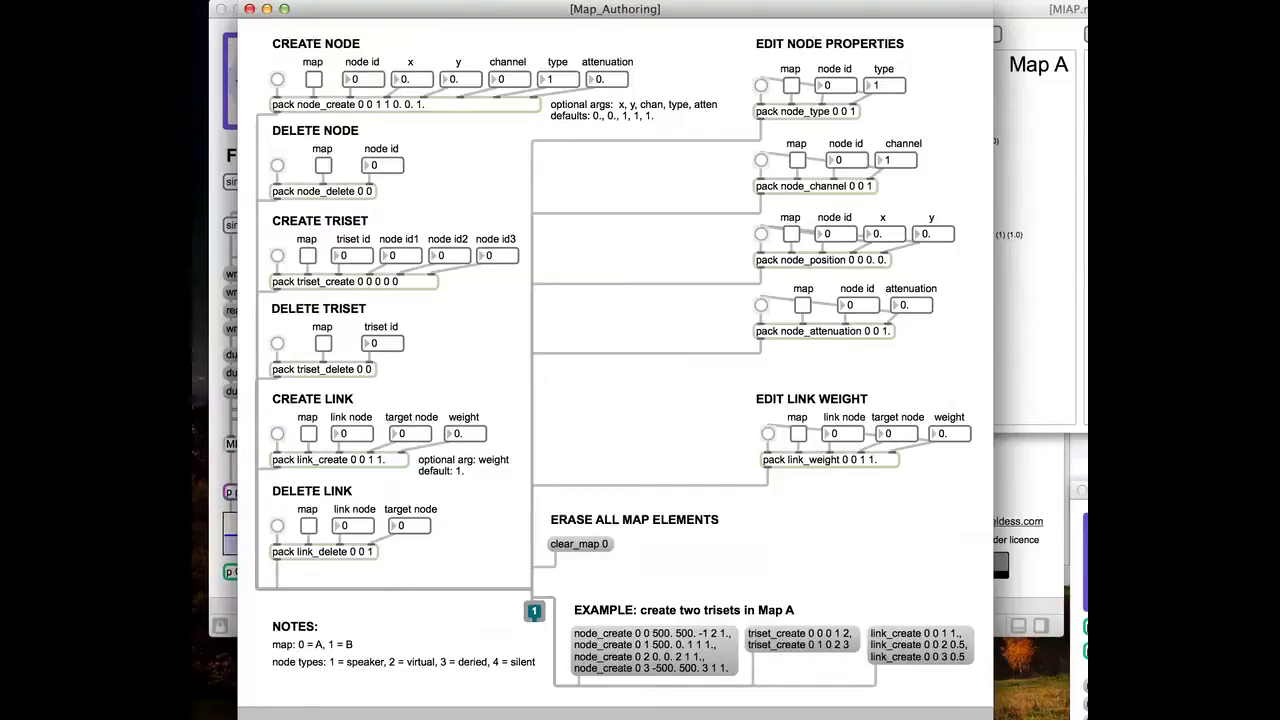
left_click_drag(406, 3, 410, 3)
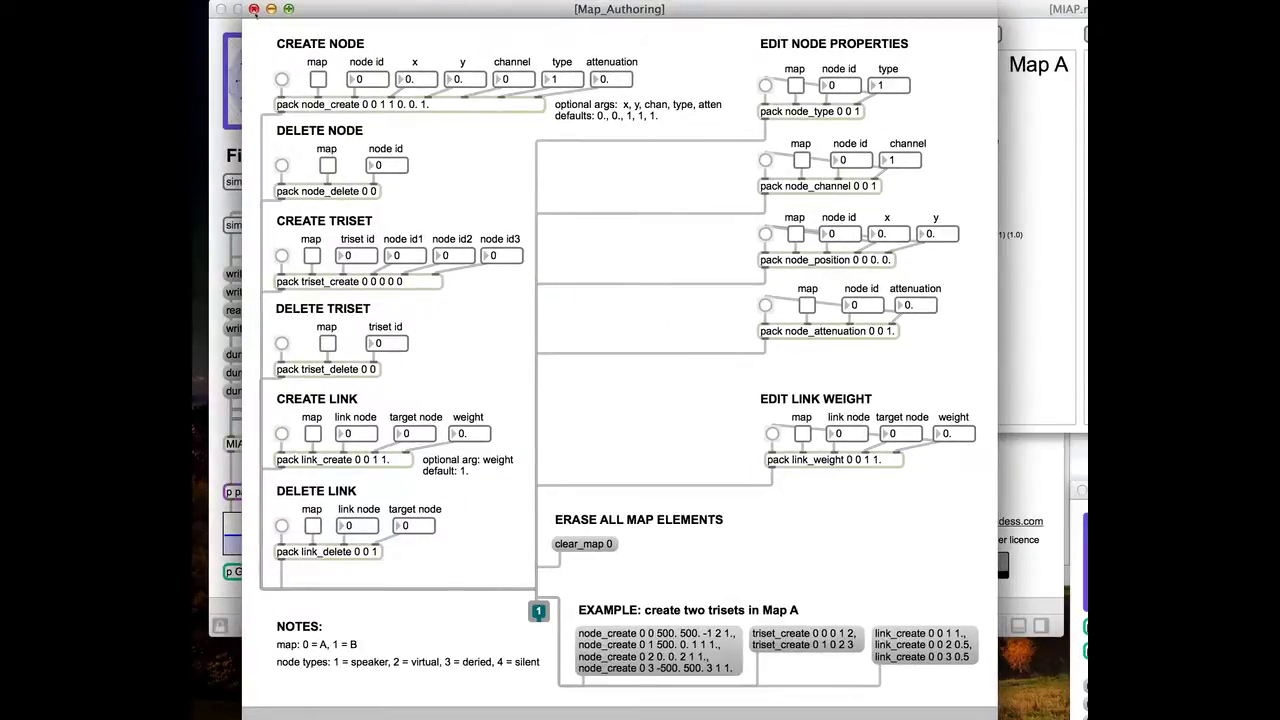
left_click(254, 9)
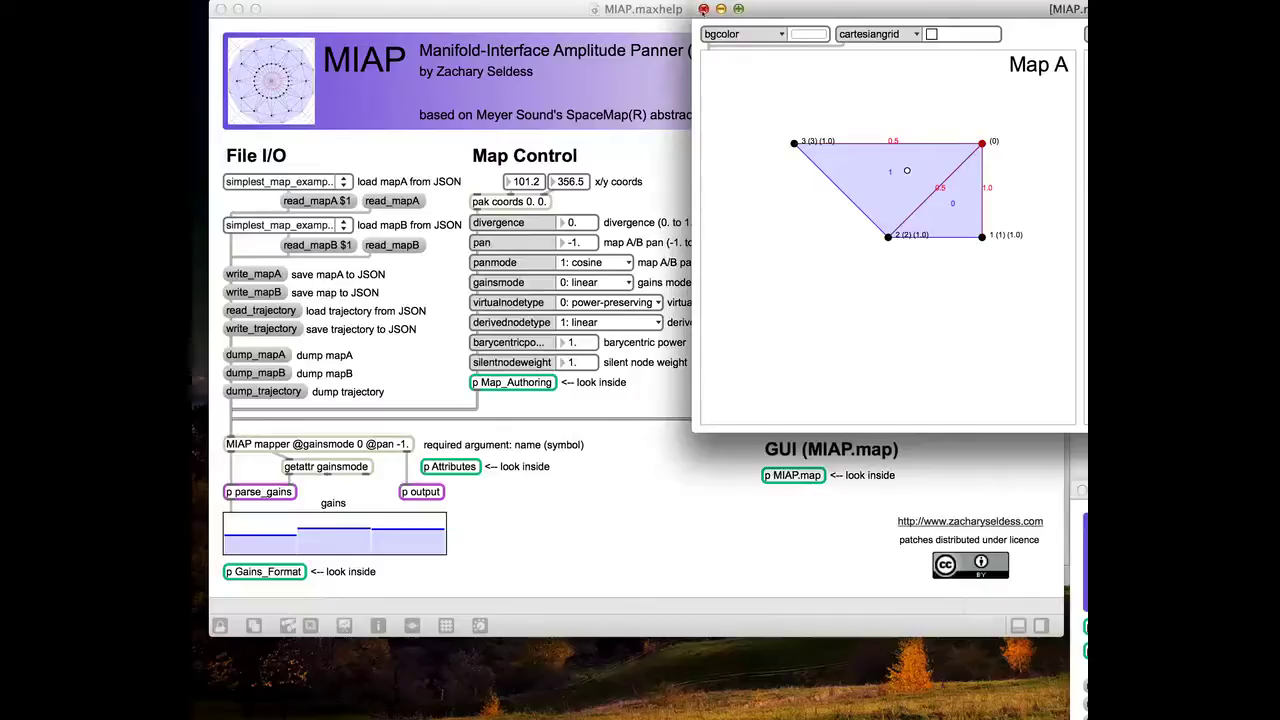
left_click(703, 9)
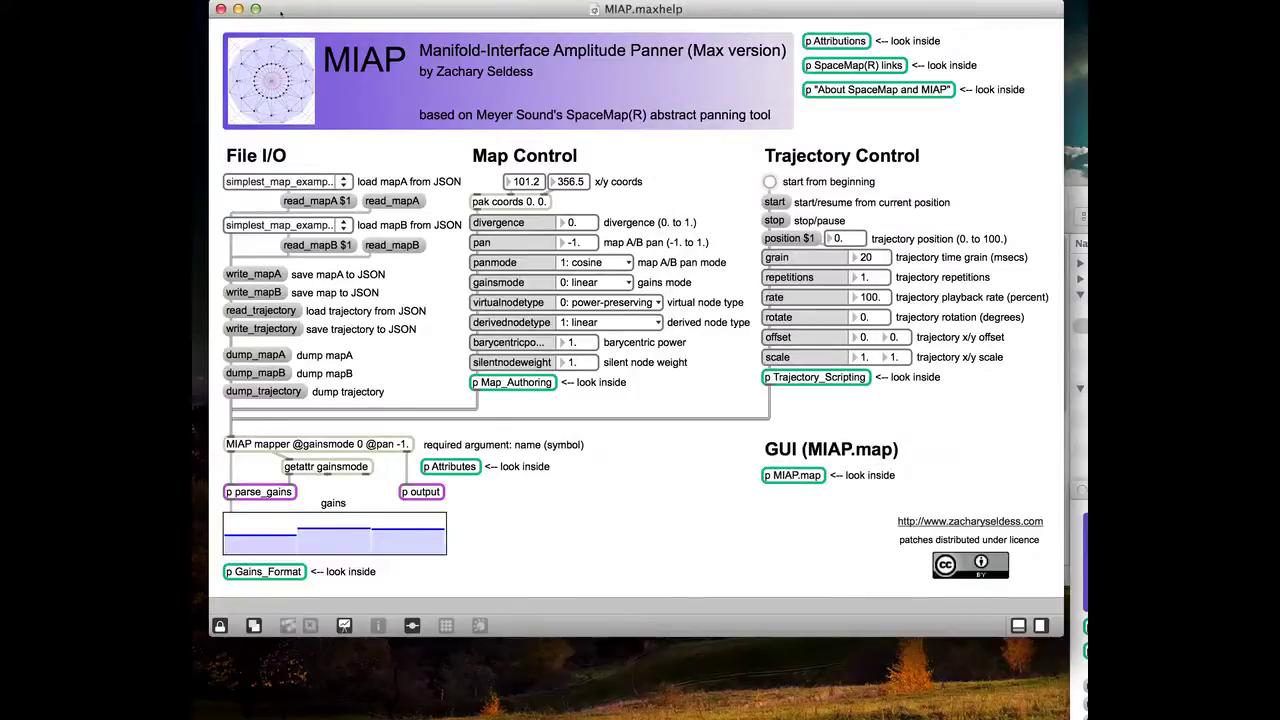
- Switch to the CueStation folder in Finder, duplicate the CueStation application and rename the copy SpaceMap
key("ctrl+Left")
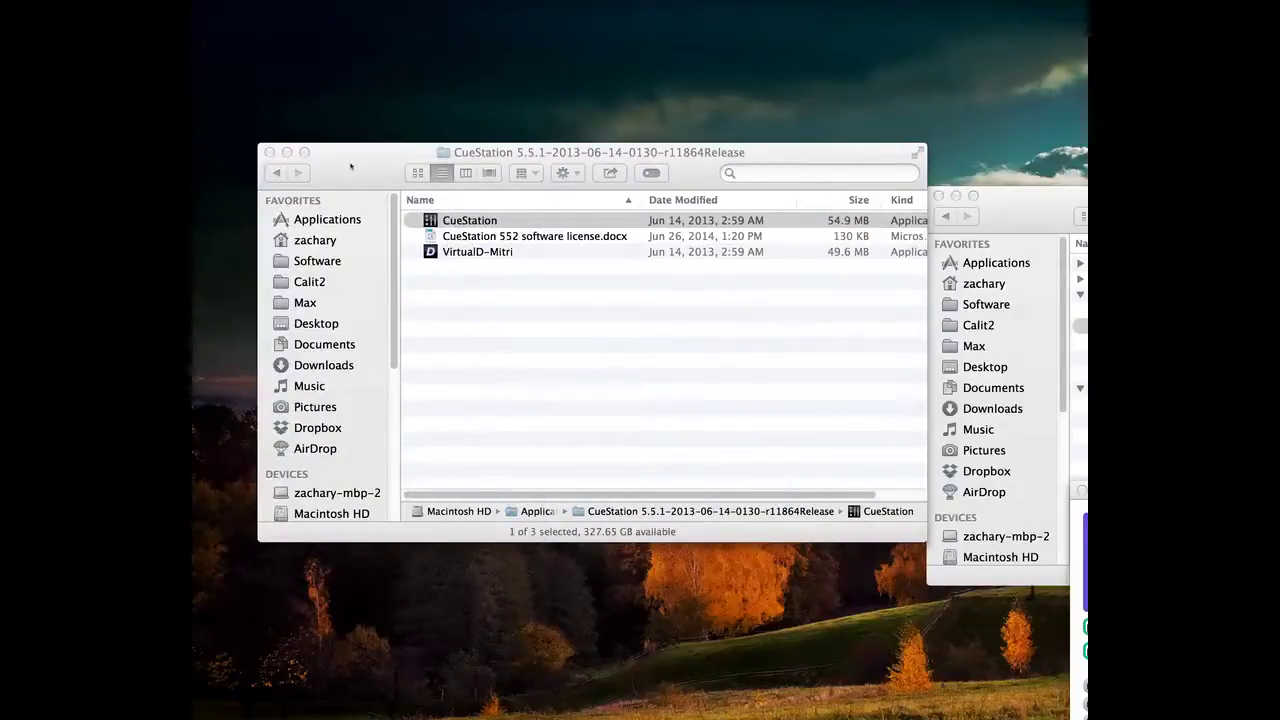
left_click(486, 372)
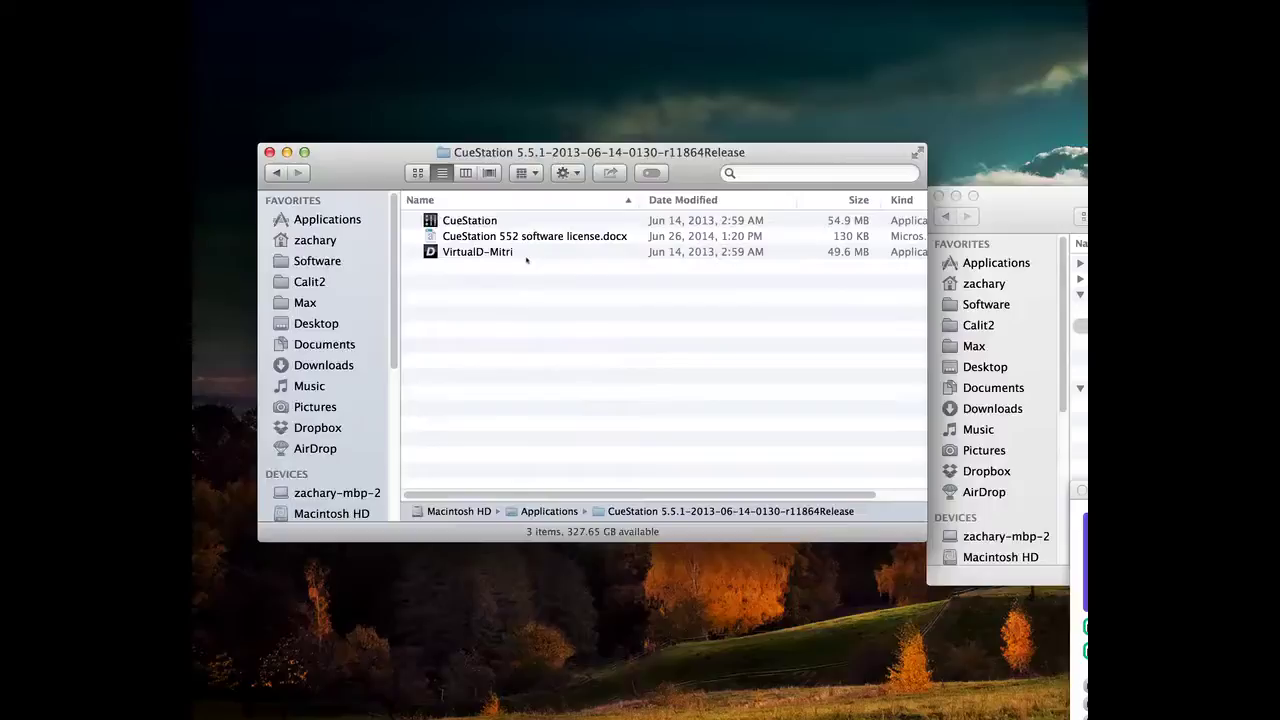
left_click(455, 221)
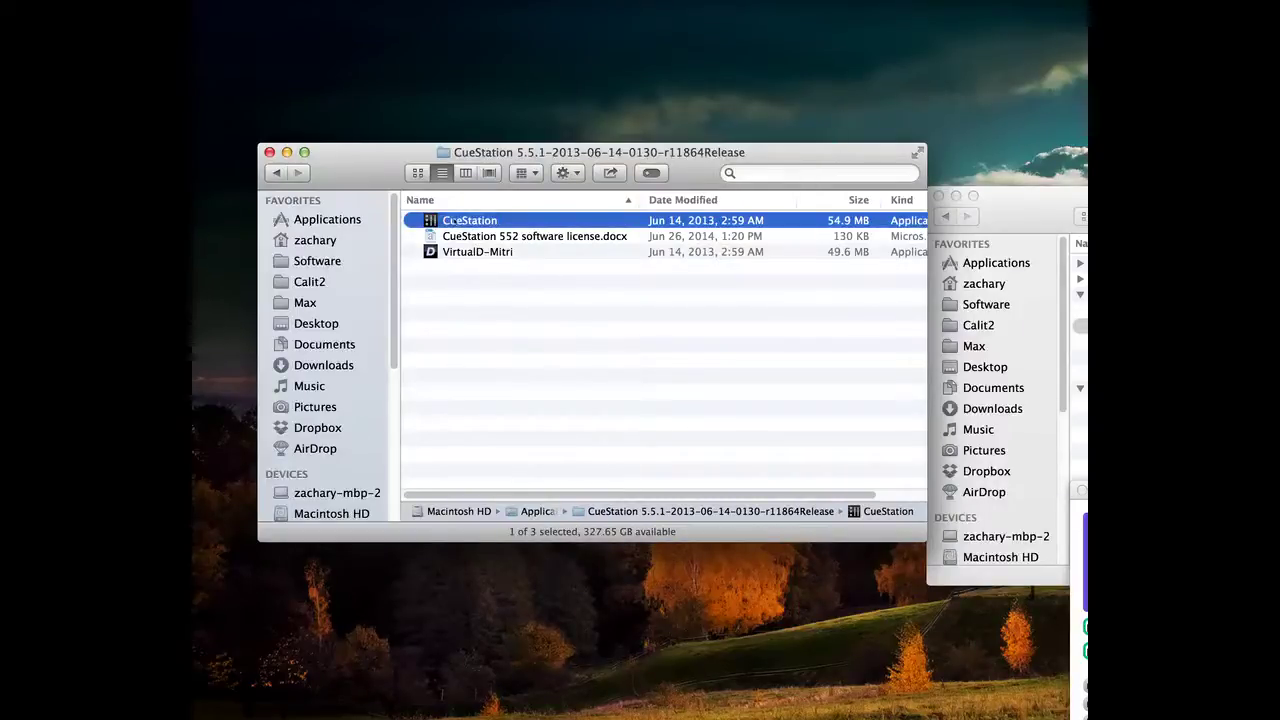
left_click(482, 287)
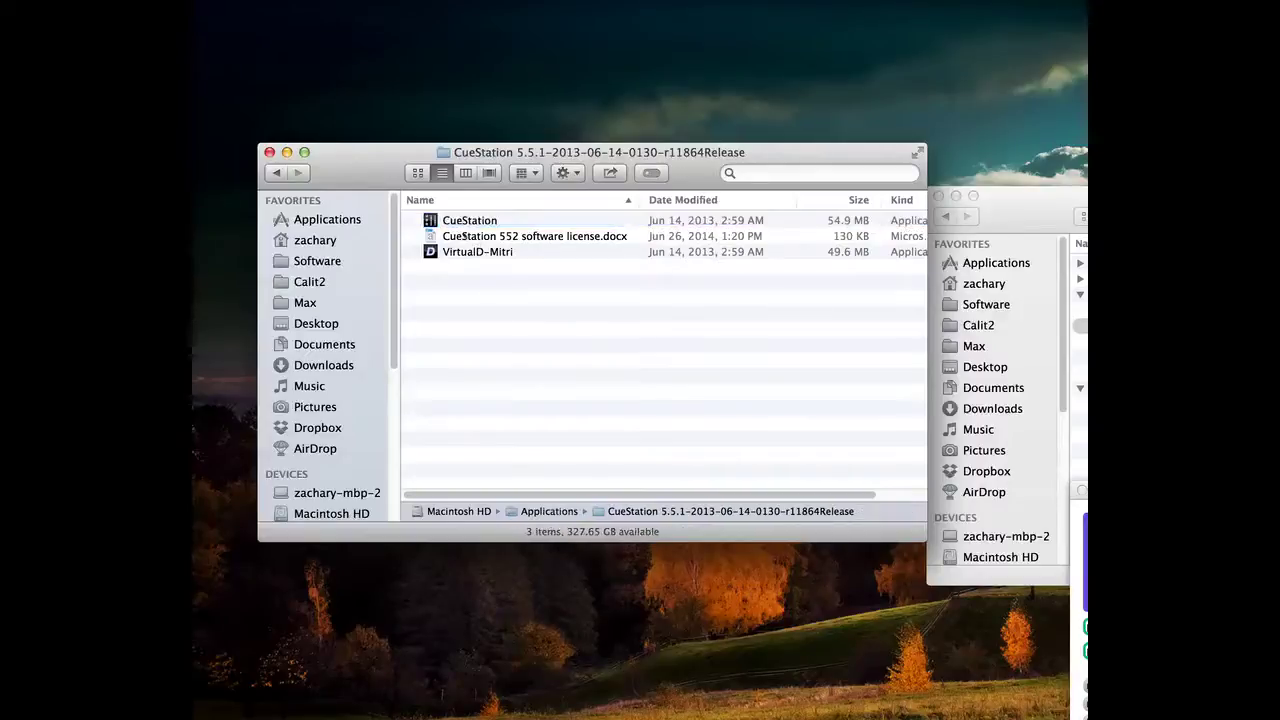
left_click(459, 221)
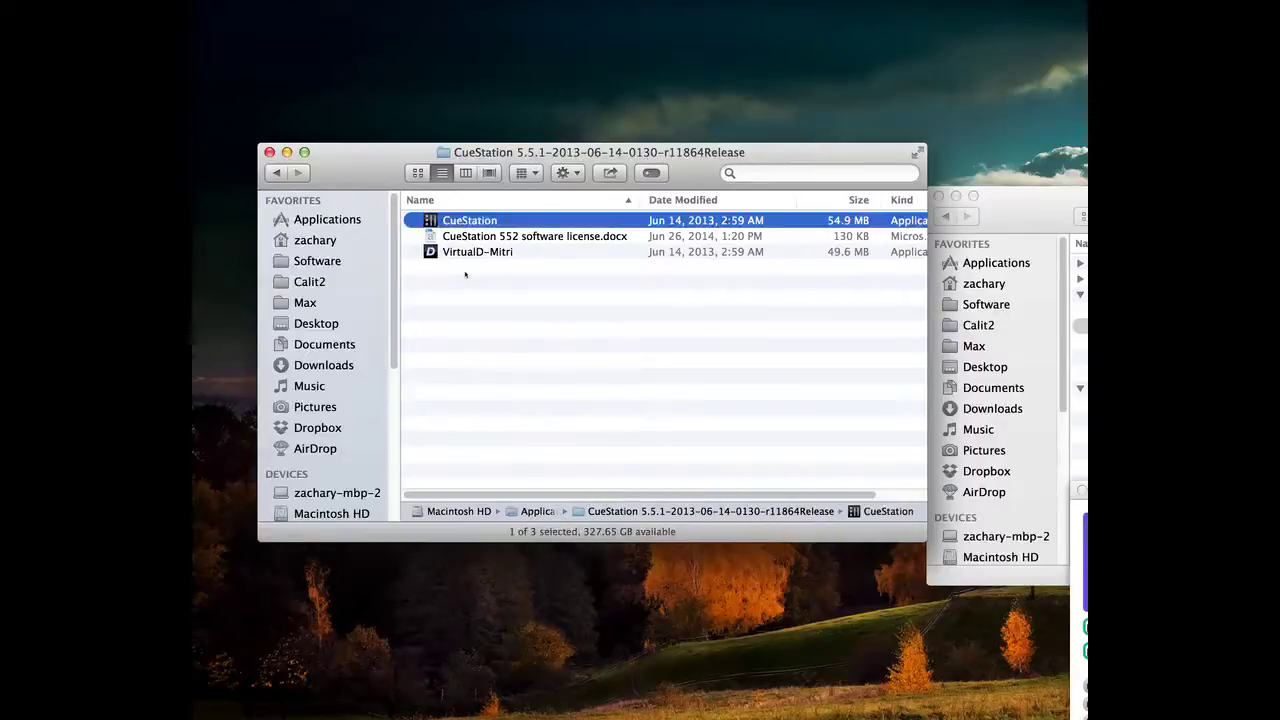
key("super+d")
left_click(508, 311)
left_click(484, 252)
key("Return")
type("SpaceMap")
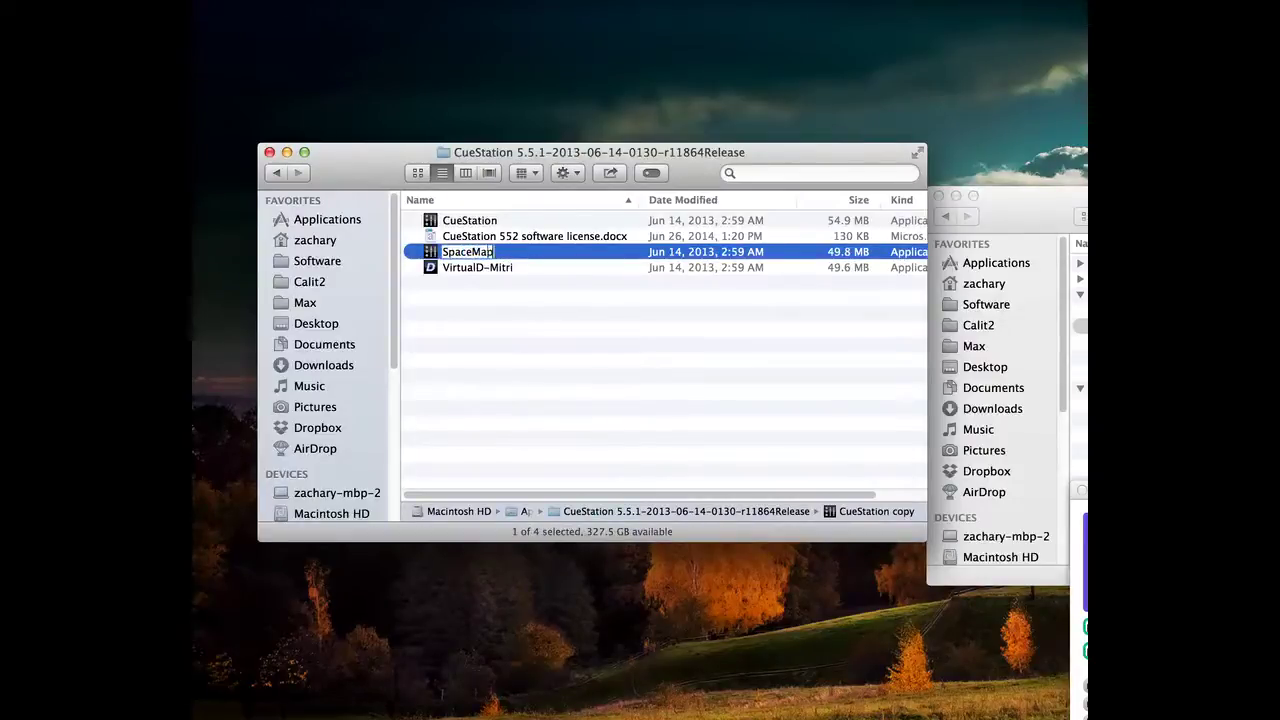
key("Return")
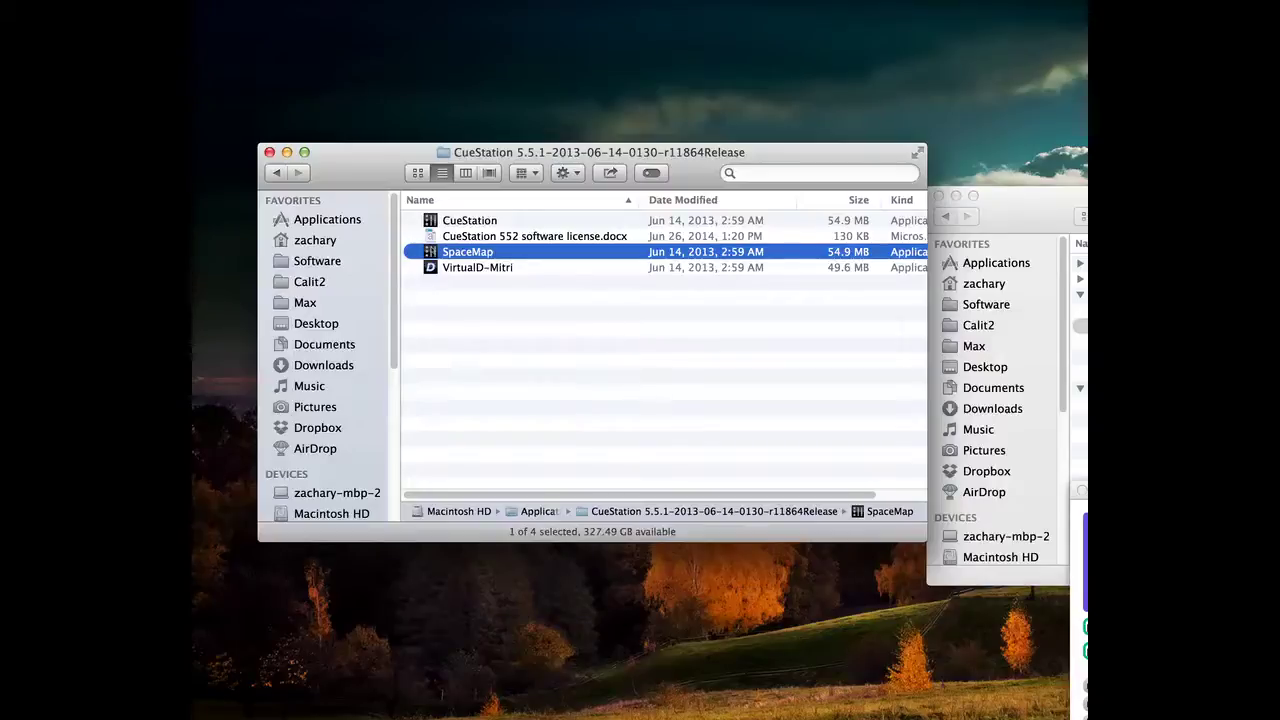
left_click(449, 294)
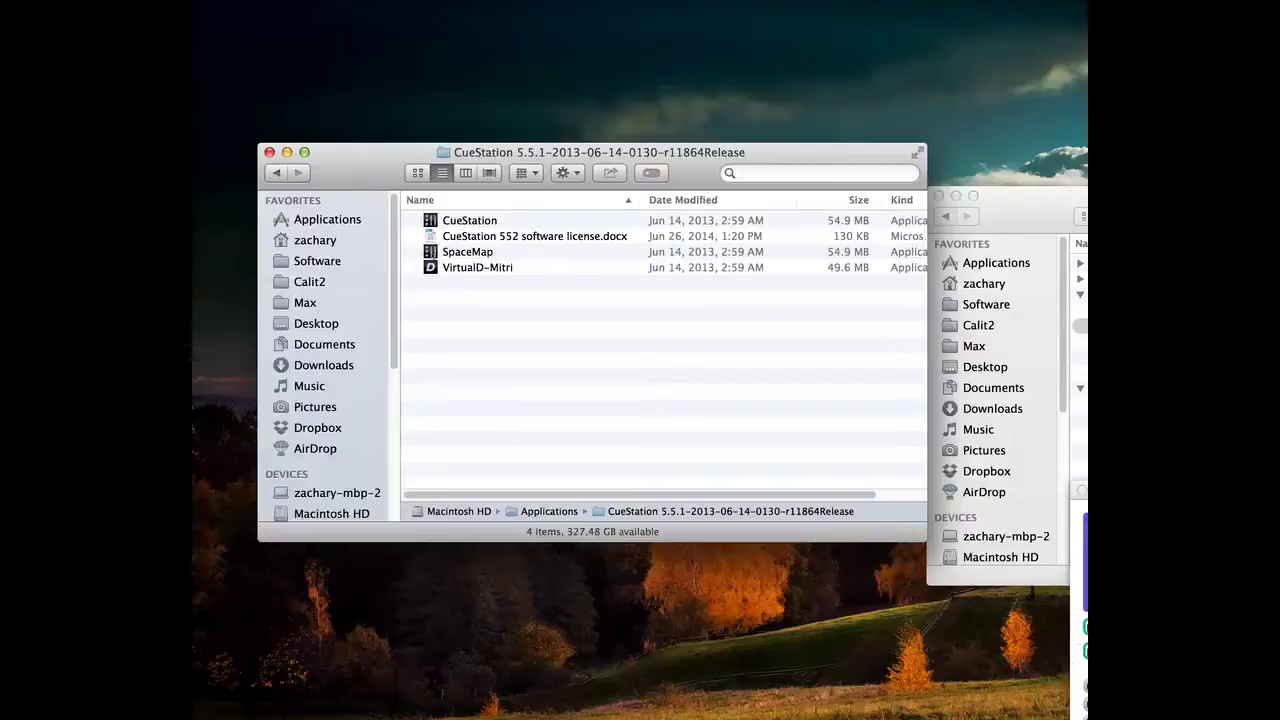
- Launch the SpaceMap application, connect all windows to a newly launched VirtualD-Mitri, and put the VirtualD-Mitri window away
double_click(432, 252)
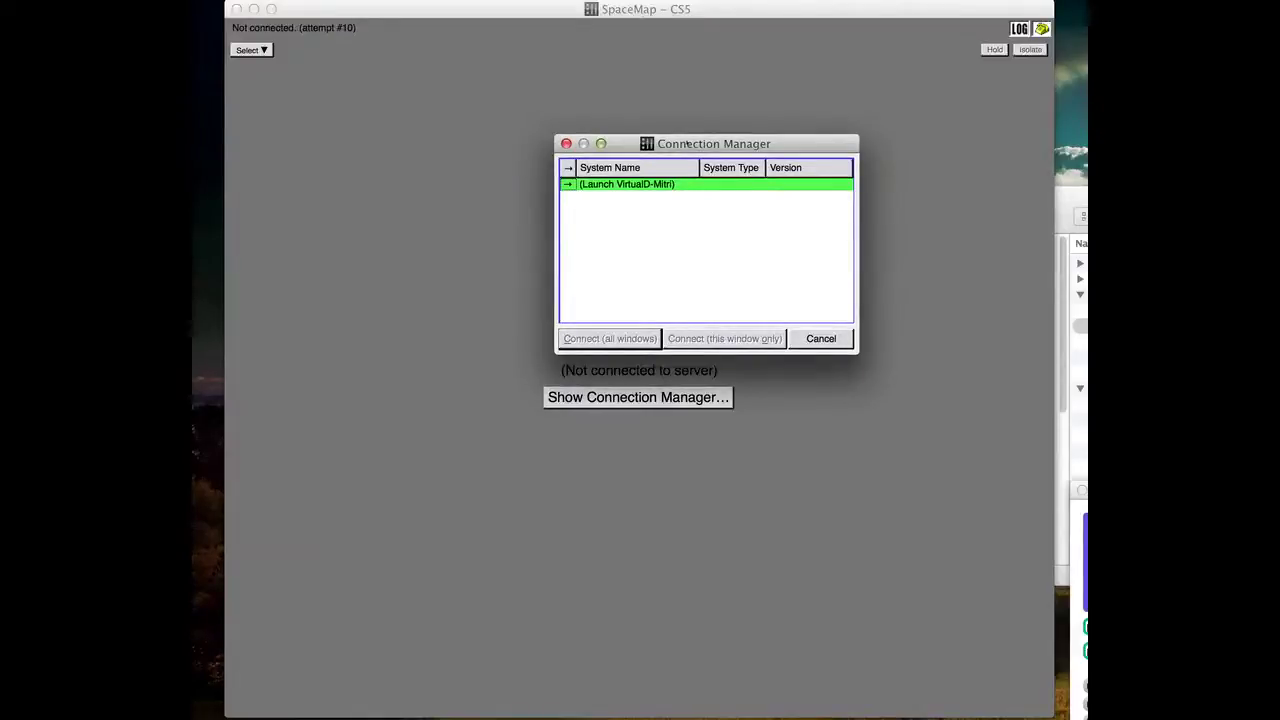
left_click(505, 176)
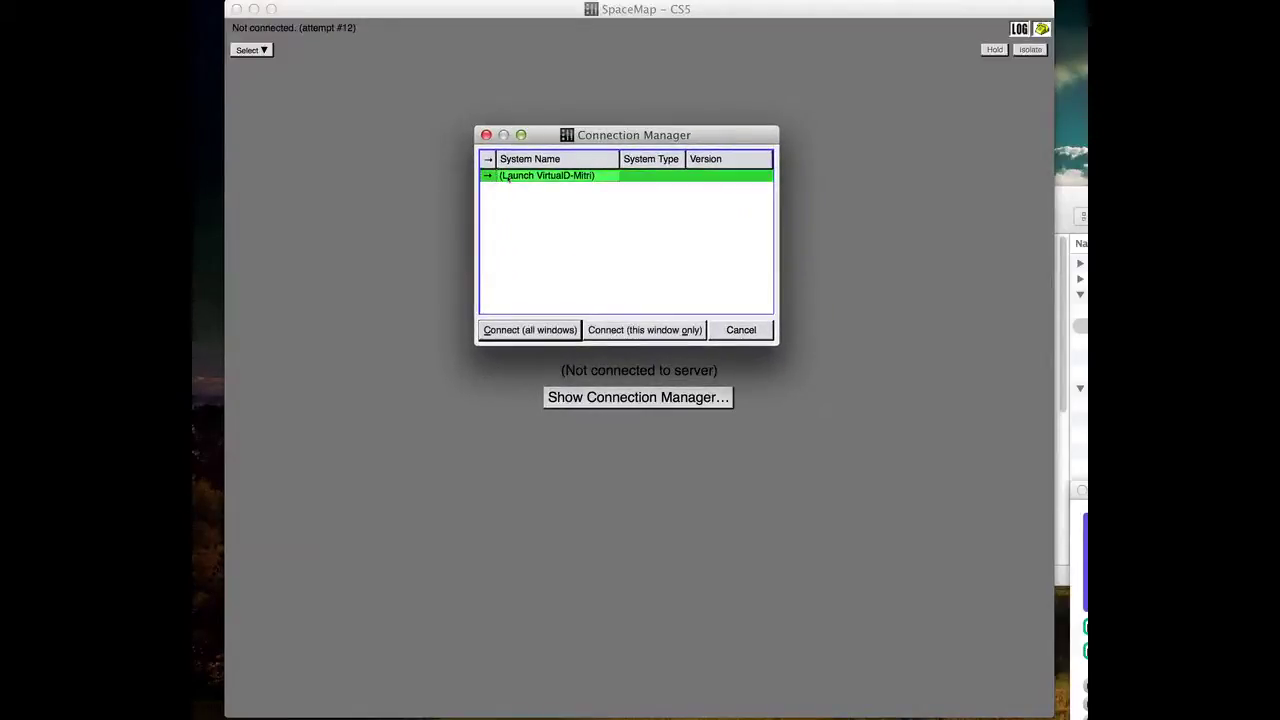
left_click(518, 329)
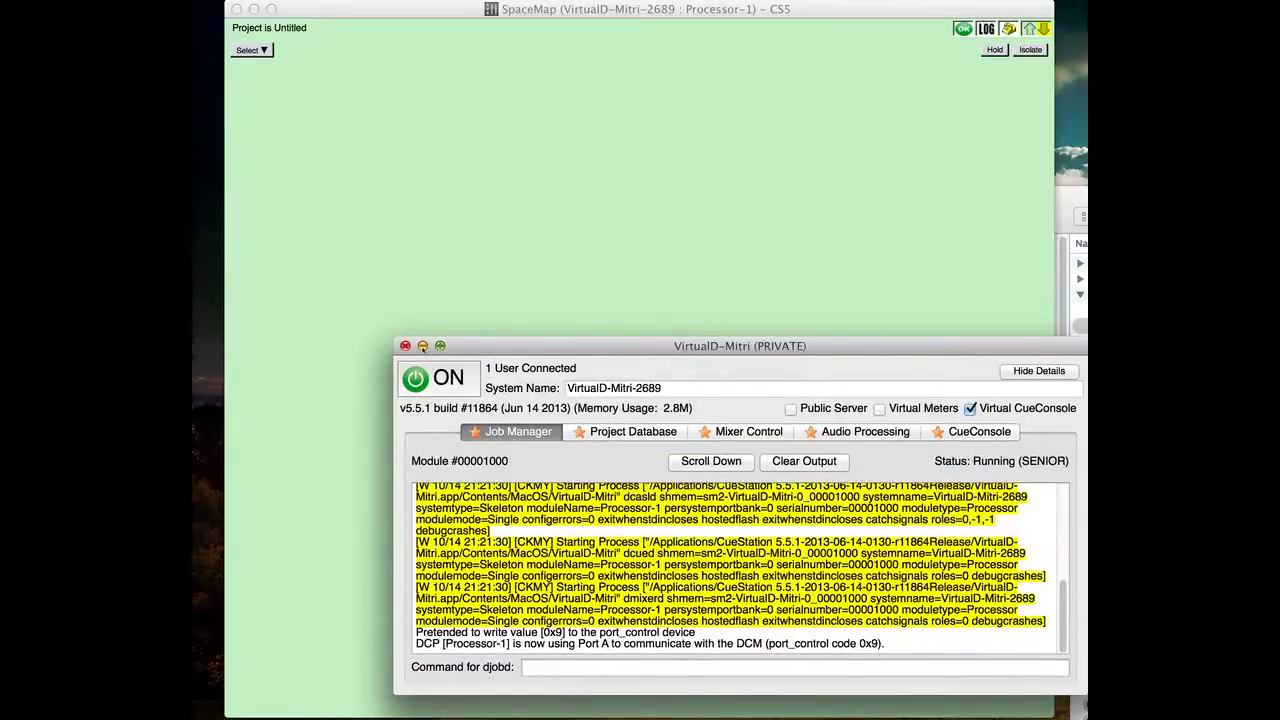
left_click(421, 21)
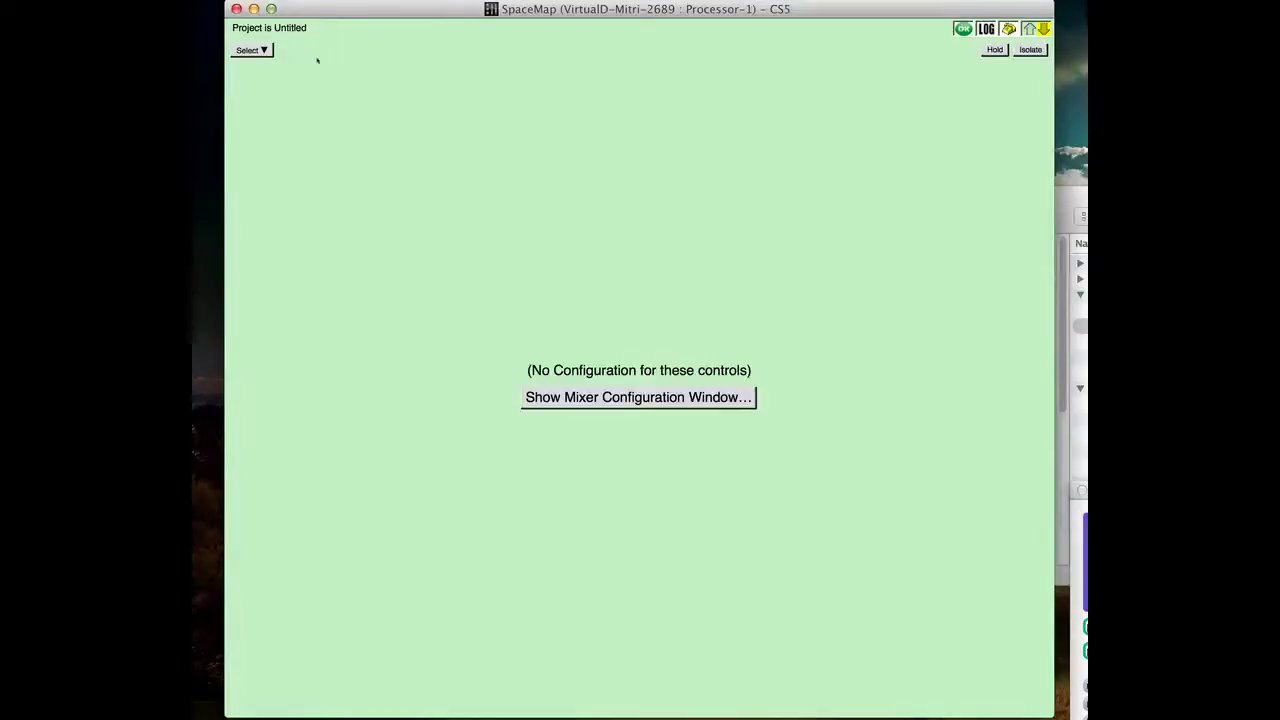
- Open the project file 120ch_template_ProjectFile.dmitriProject from the dmitri_projects folder
left_click(400, 0)
left_click(352, 120)
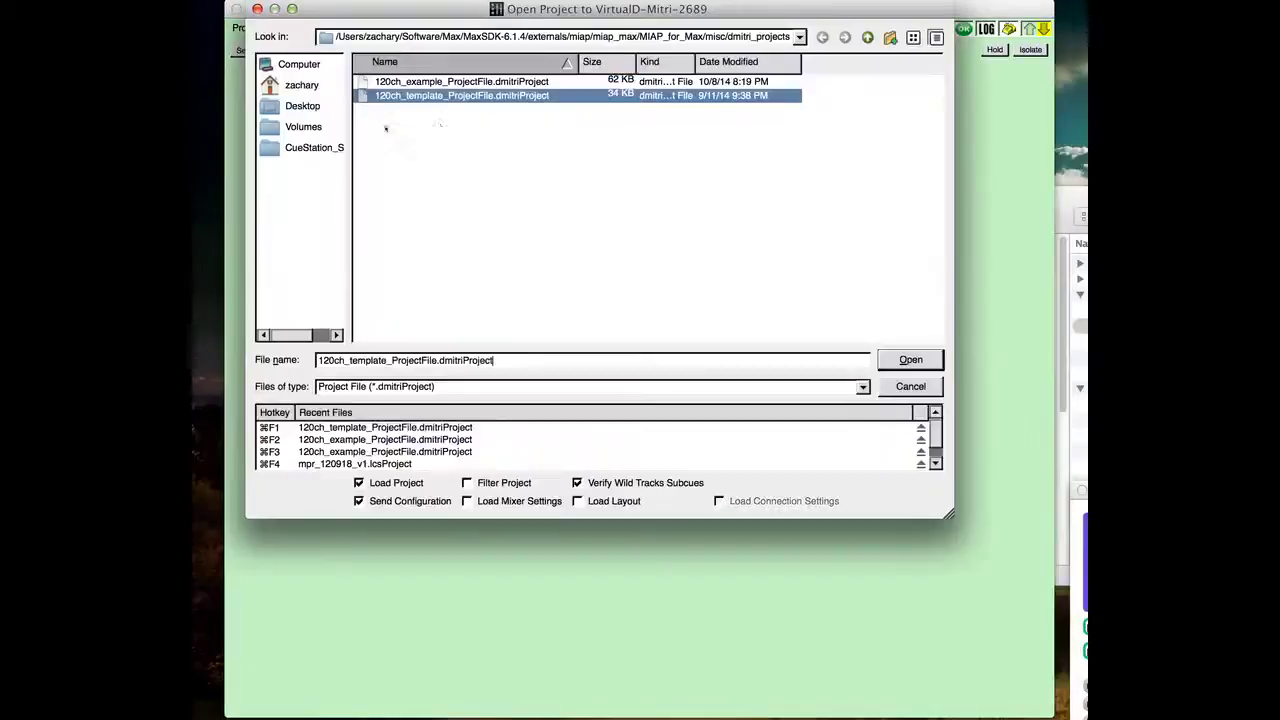
left_click(424, 82)
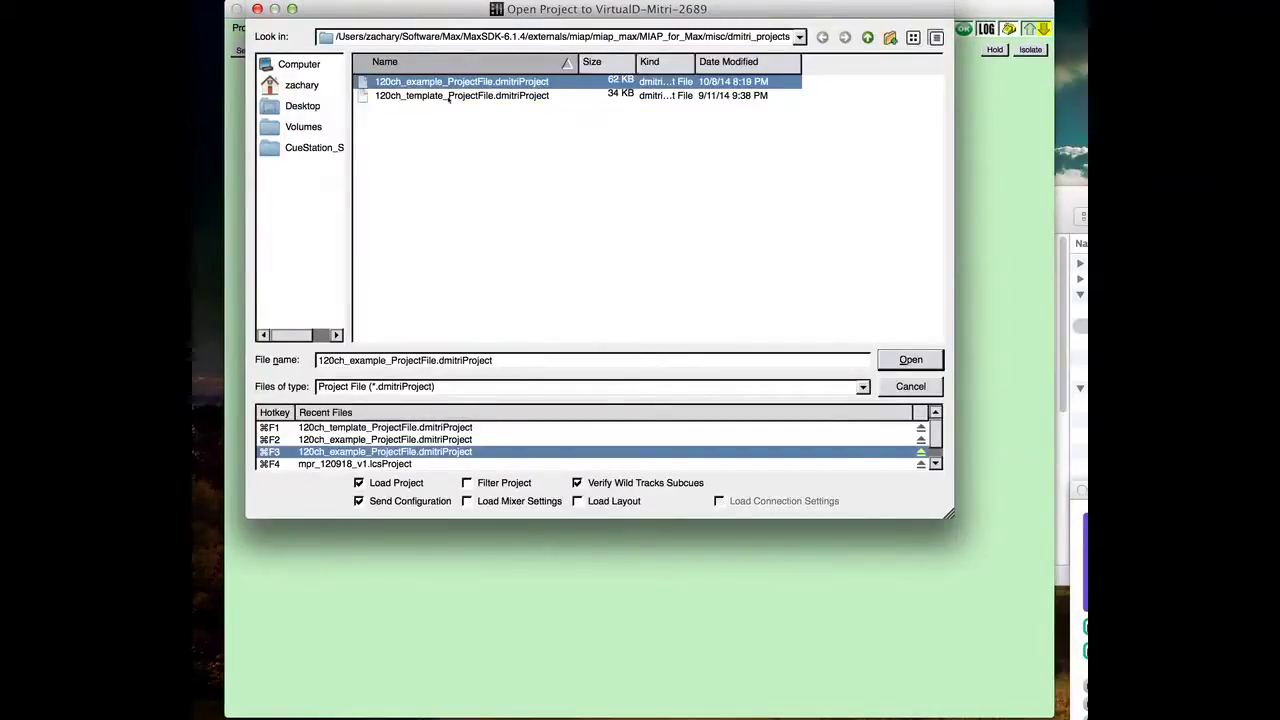
left_click(424, 96)
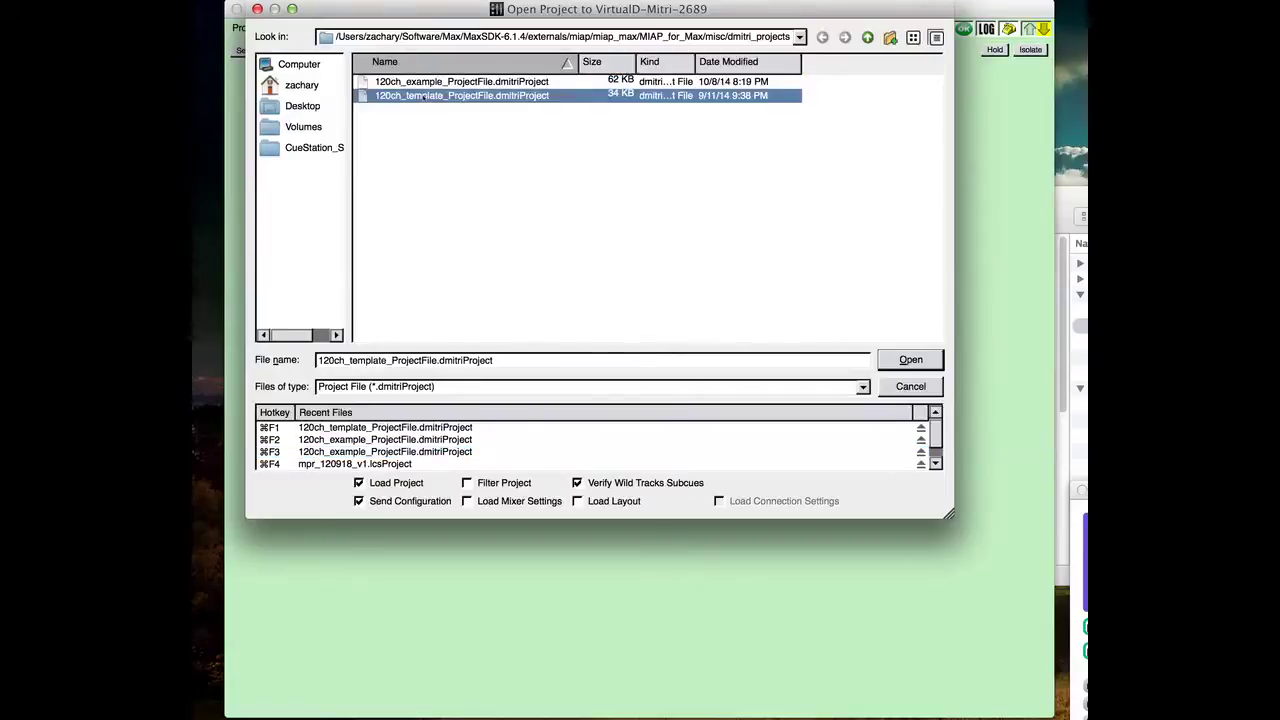
left_click(428, 83)
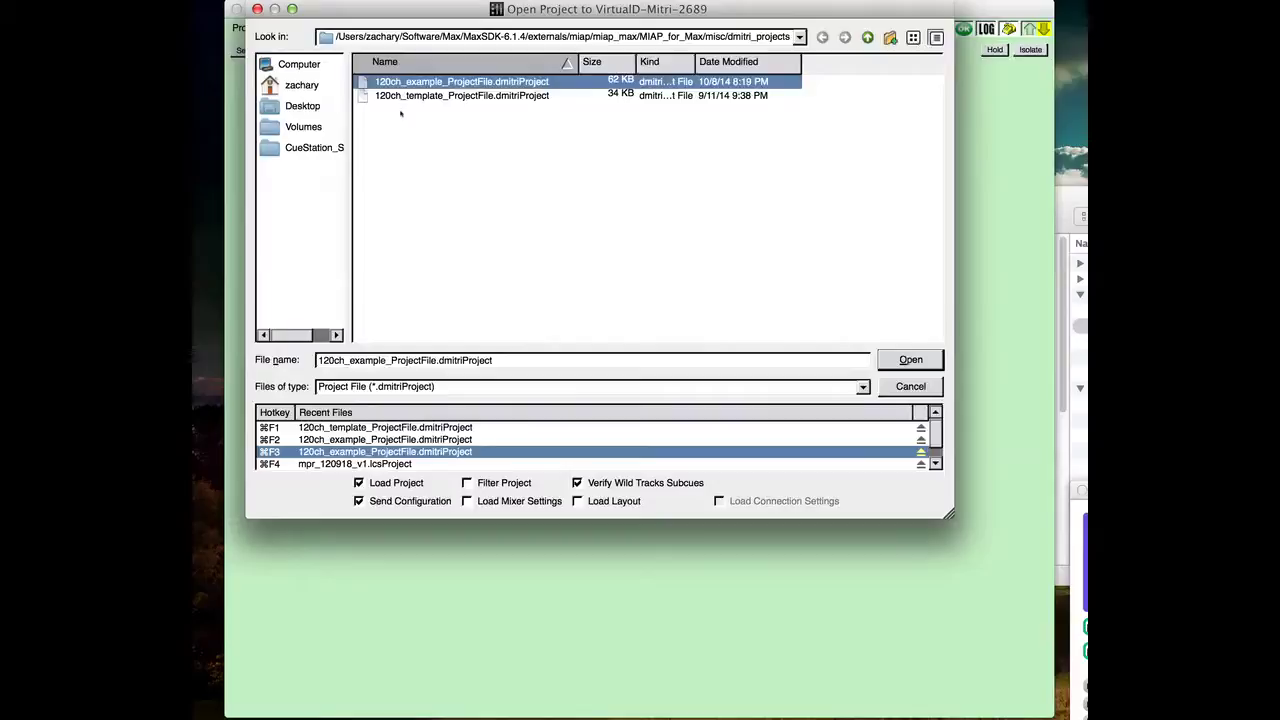
double_click(408, 96)
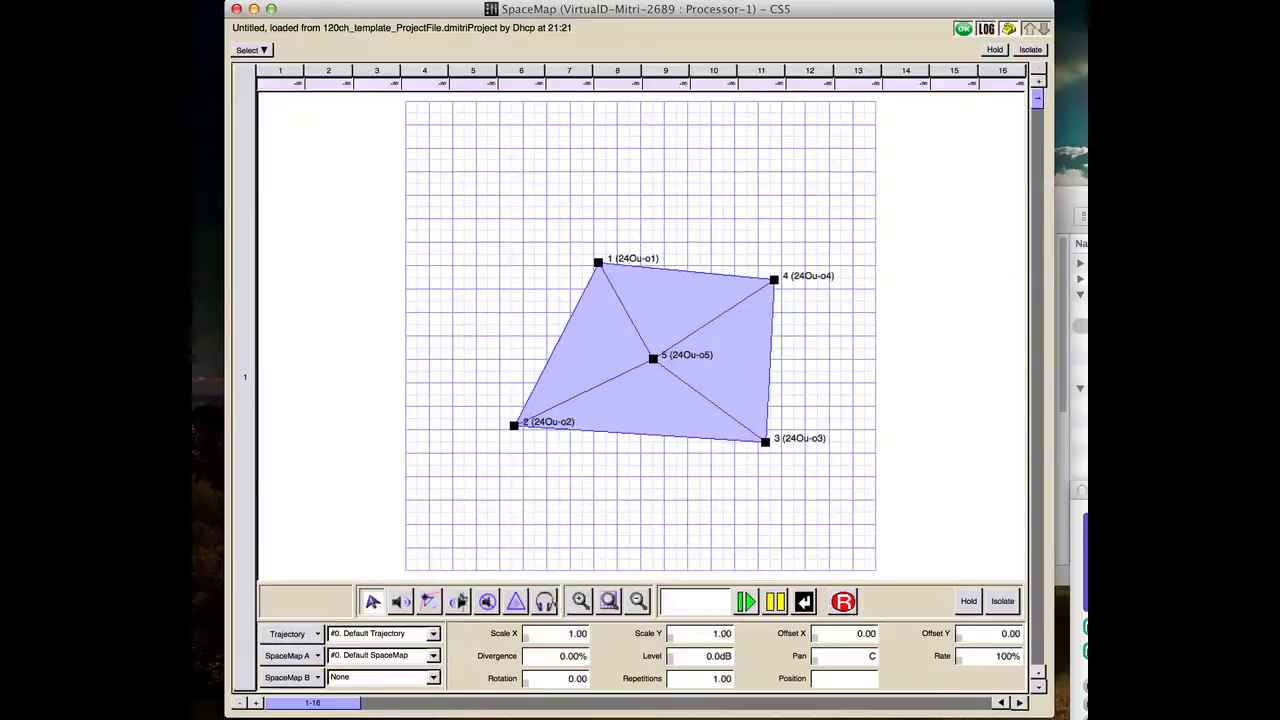
- Move node 2 slightly outward on the default SpaceMap, and shift all five nodes together up and to the left
left_click(513, 425)
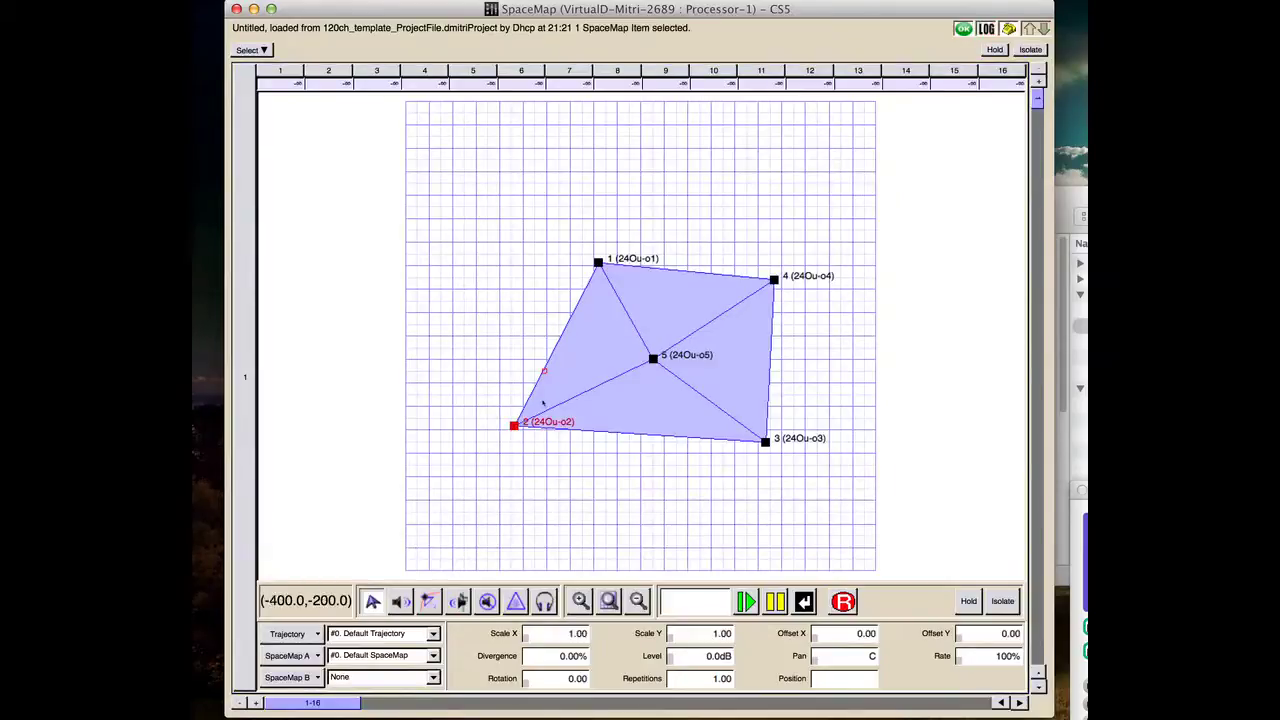
left_click_drag(513, 425, 508, 429)
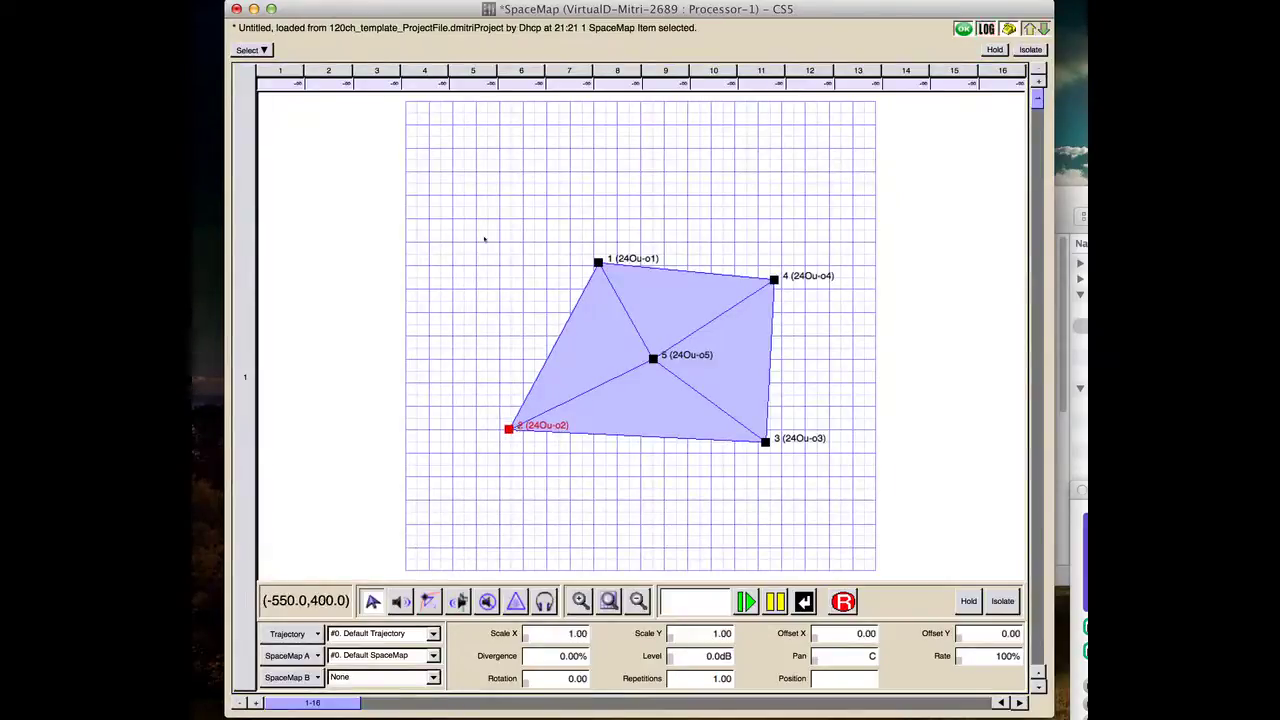
left_click_drag(748, 430, 836, 474)
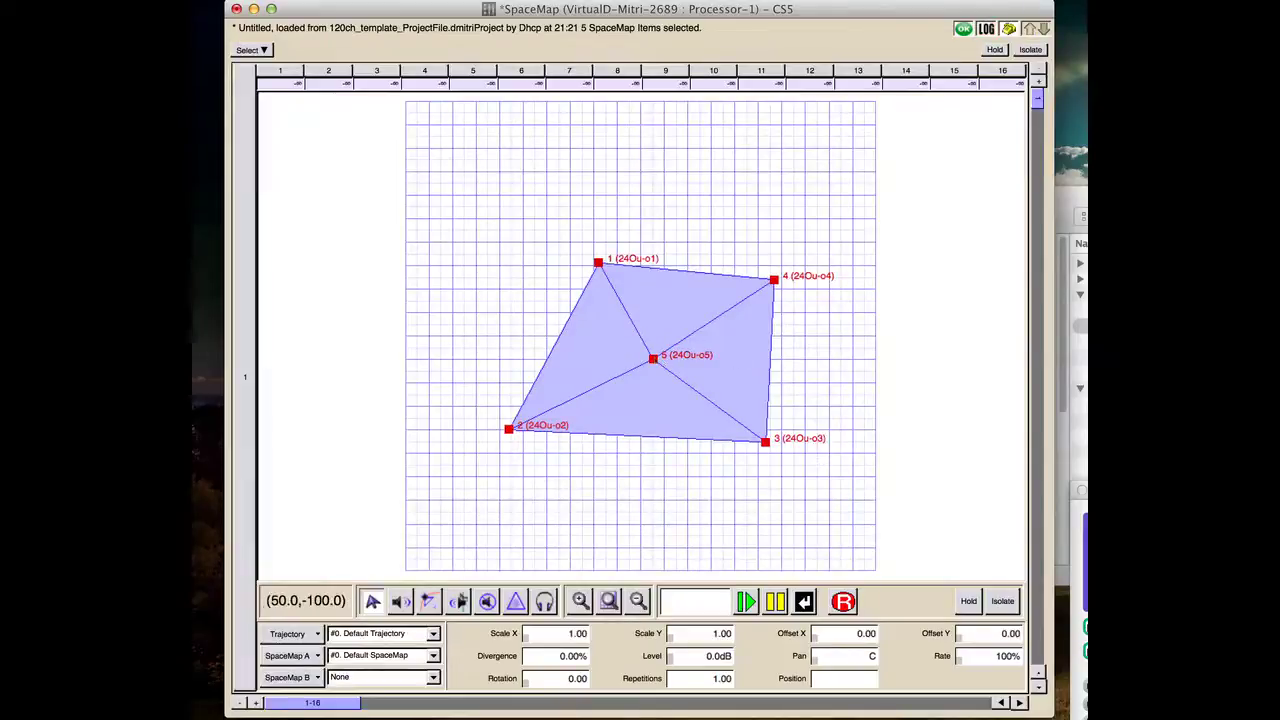
left_click_drag(578, 304, 566, 281)
- Select node 2 alone and review its available node types and output index choices, leaving both unchanged
left_click(504, 410)
left_click(504, 410)
right_click(504, 410)
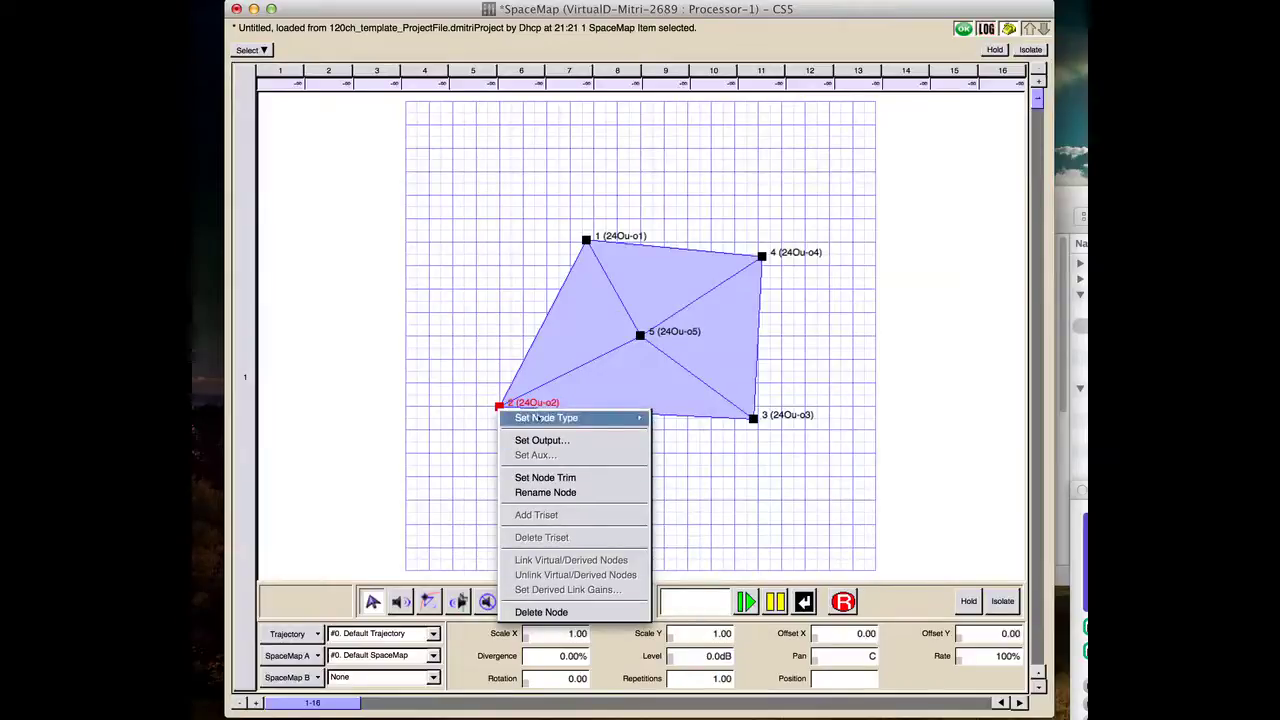
mouse_move(538, 418)
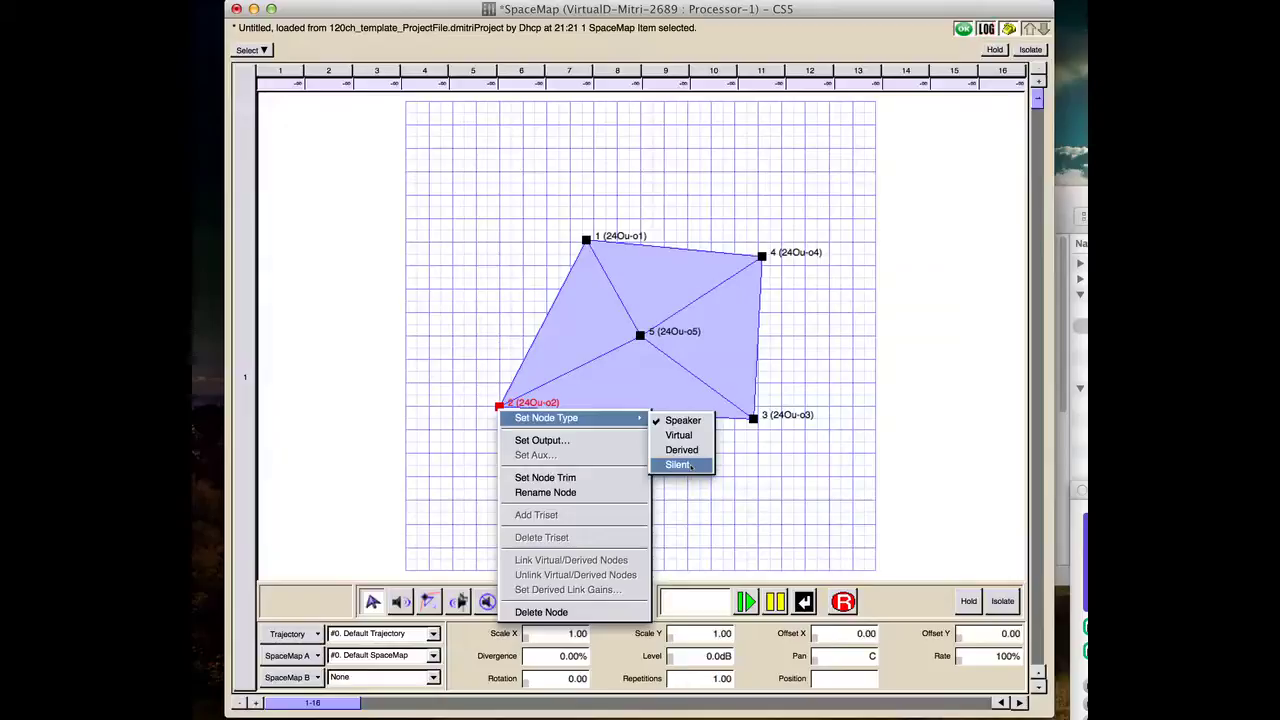
left_click(565, 441)
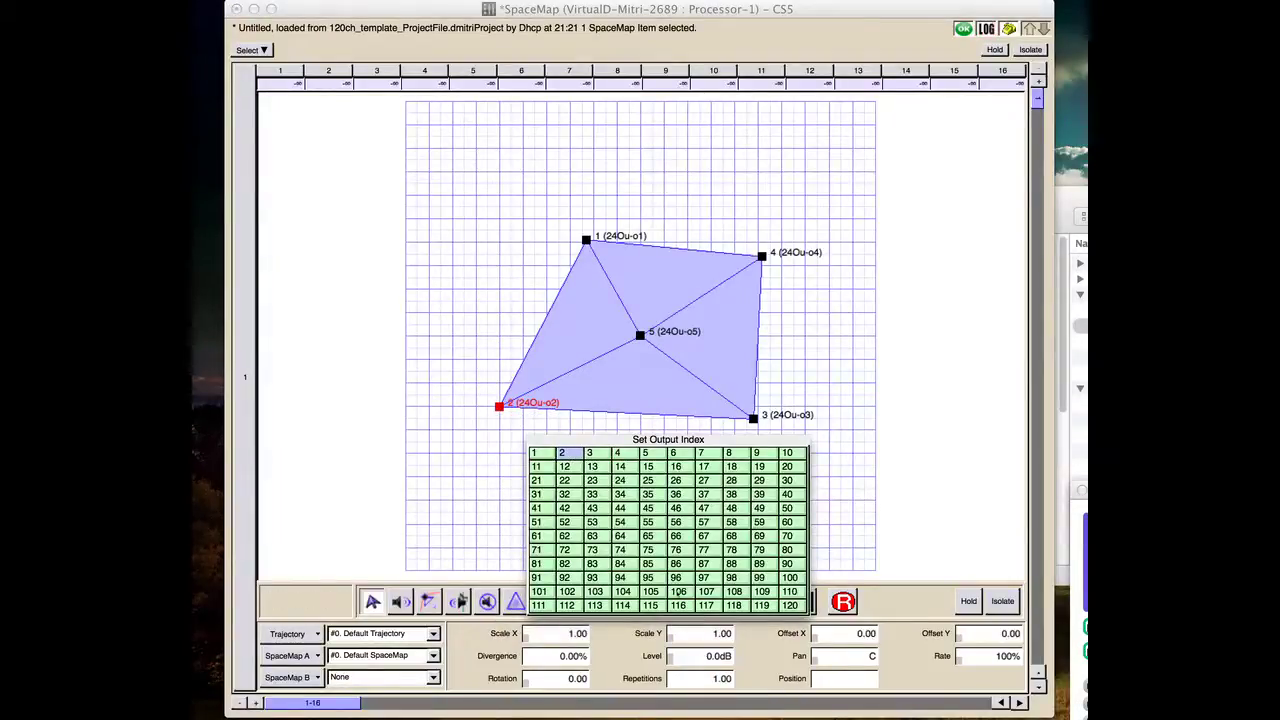
left_click(500, 425)
- View the trim level setting of node 2 and its remaining node options, cancelling without a change
right_click(502, 409)
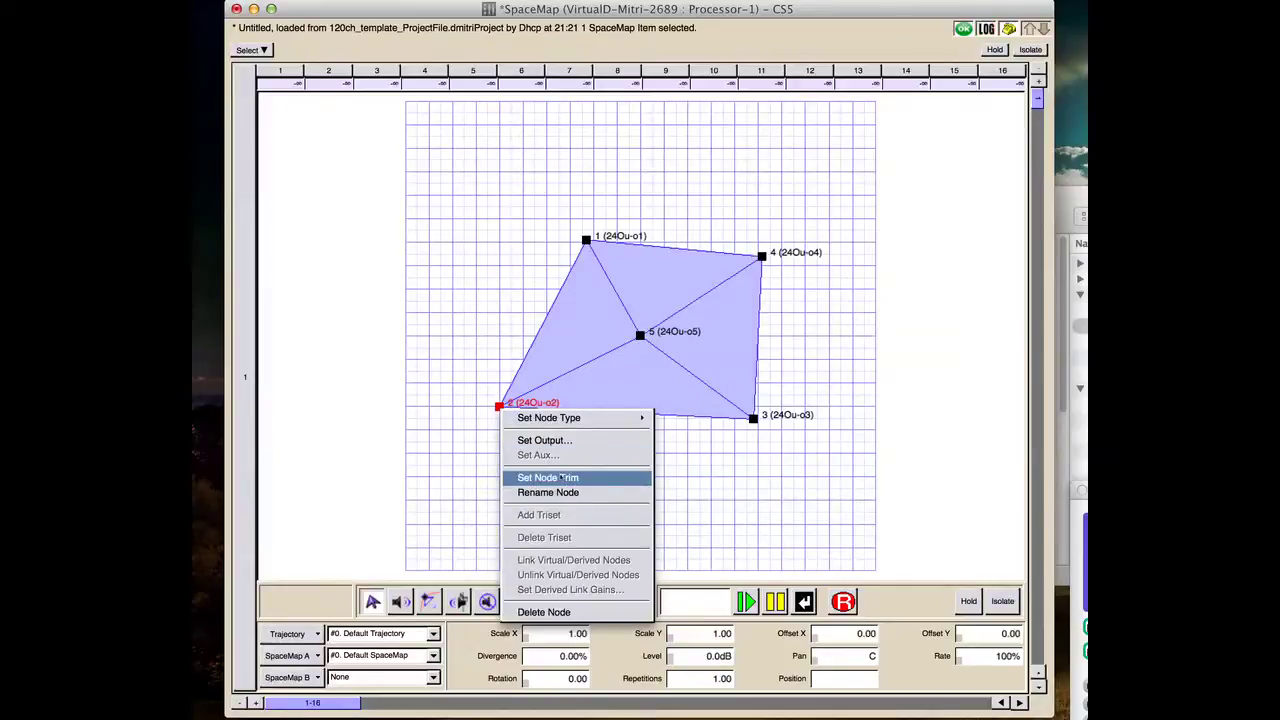
left_click(548, 477)
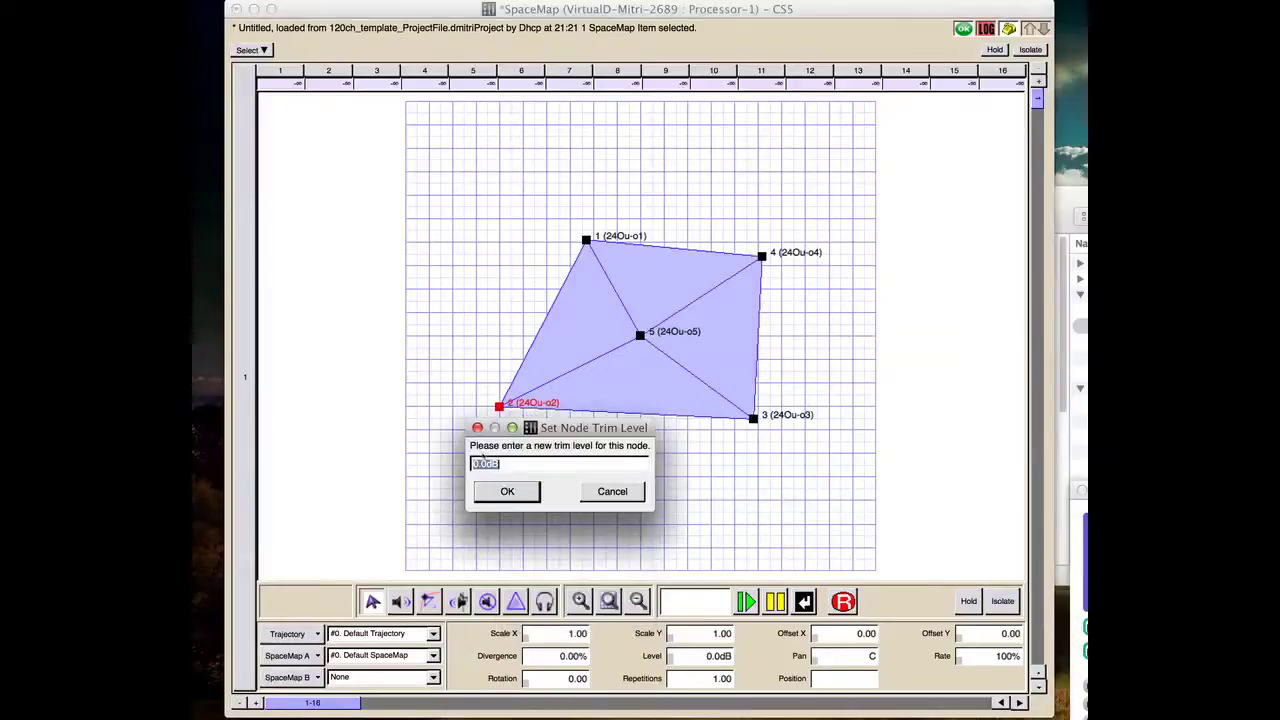
left_click(612, 492)
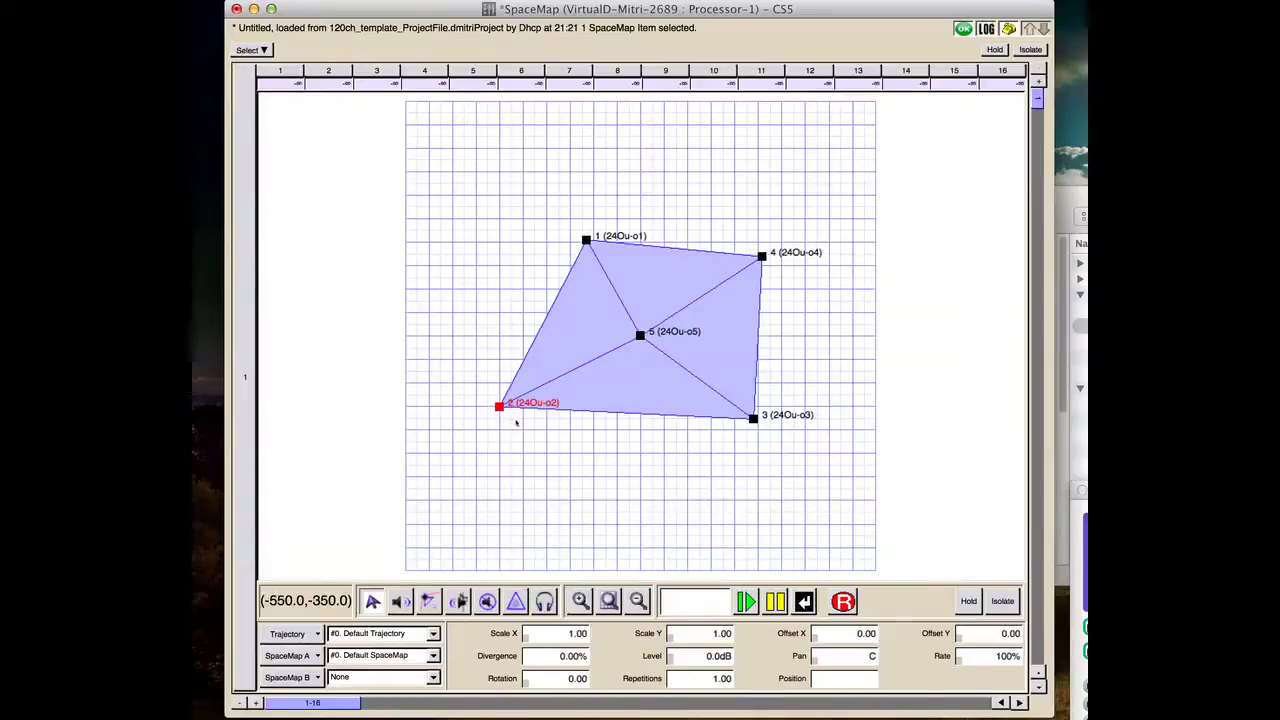
right_click(500, 408)
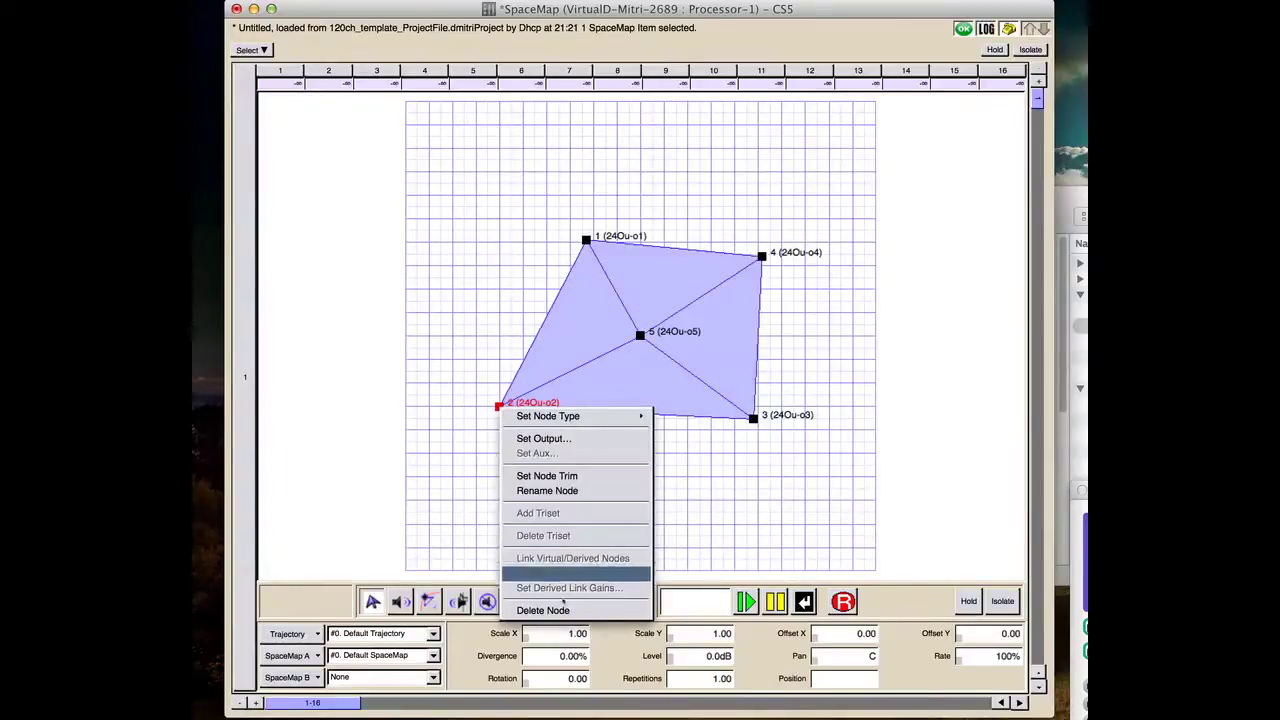
left_click(466, 417)
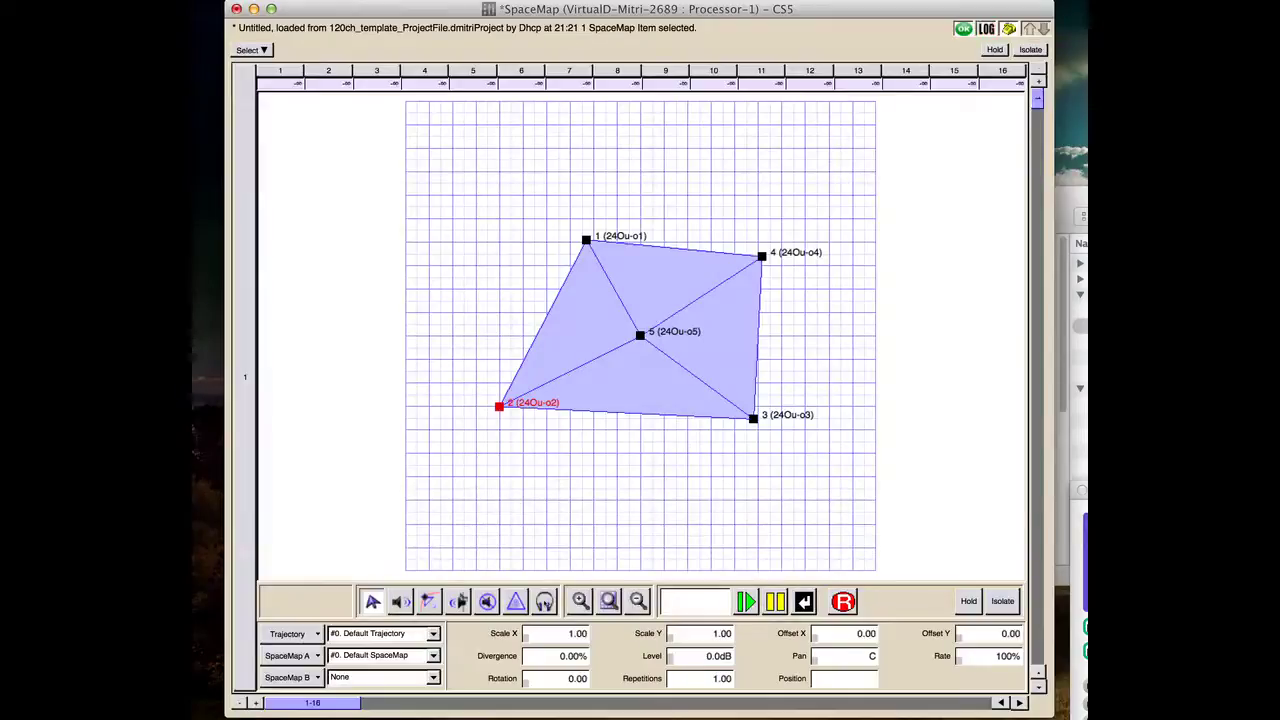
- Use the headphone audition tool to move Bus 1 around the map, onto node 1, into the left triangle, and finally outside below the mesh
left_click(544, 601)
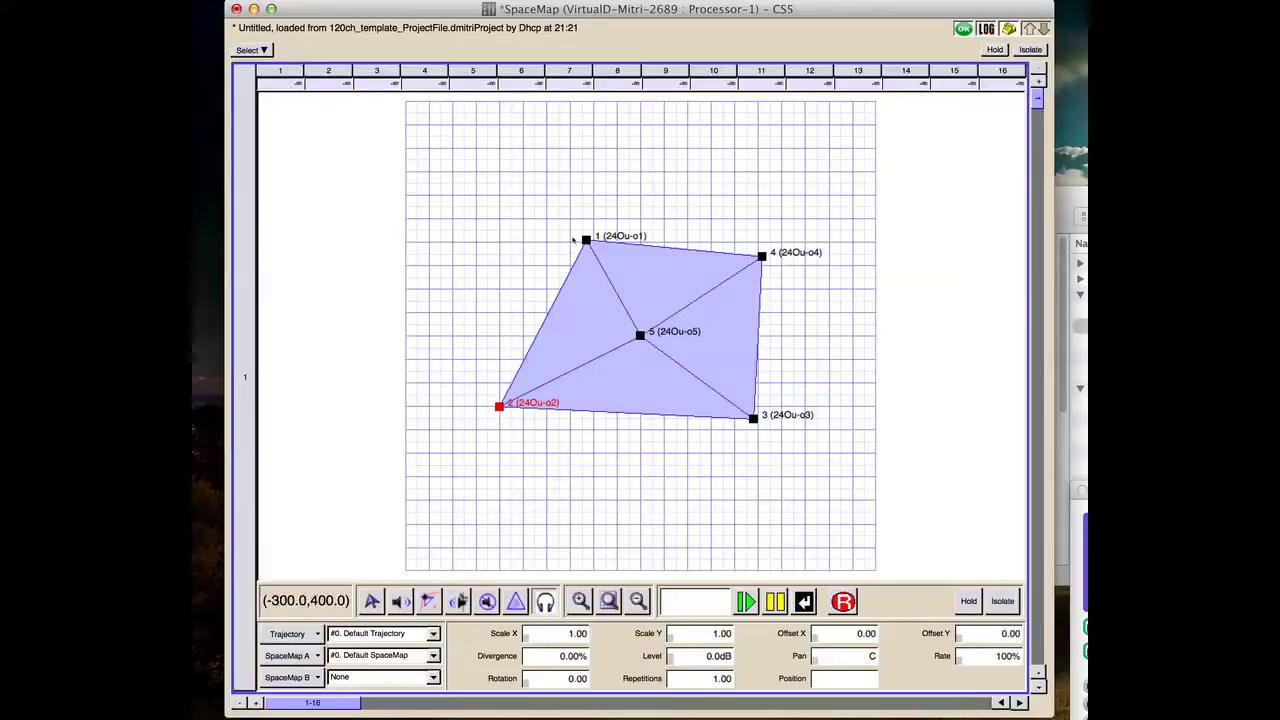
left_click(651, 327)
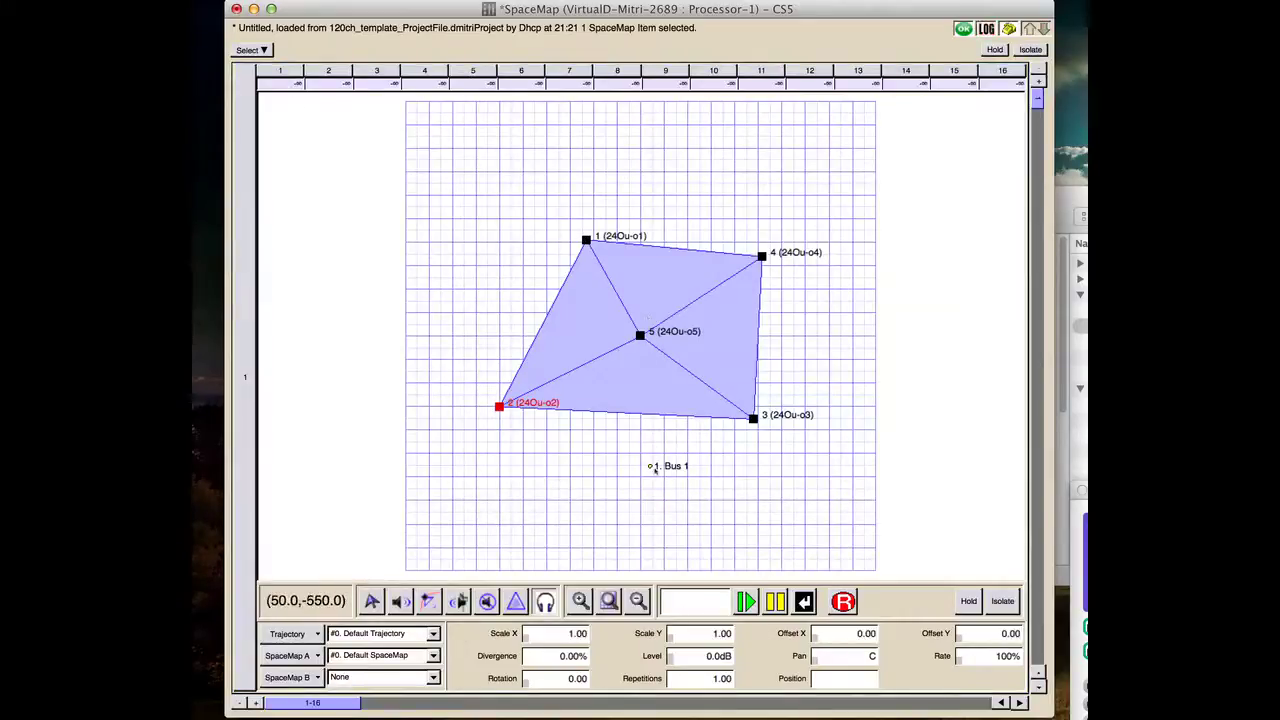
mouse_move(655, 470)
left_mouse_down()
mouse_move(609, 339)
mouse_move(687, 297)
mouse_move(650, 393)
mouse_move(583, 300)
mouse_move(667, 282)
mouse_move(699, 367)
mouse_move(620, 326)
mouse_move(676, 320)
mouse_move(664, 380)
mouse_move(632, 346)
mouse_move(640, 322)
mouse_move(592, 258)
mouse_move(590, 300)
mouse_move(510, 394)
mouse_move(648, 334)
mouse_move(577, 262)
mouse_move(552, 352)
mouse_move(514, 400)
mouse_move(642, 338)
mouse_move(650, 282)
left_mouse_up()
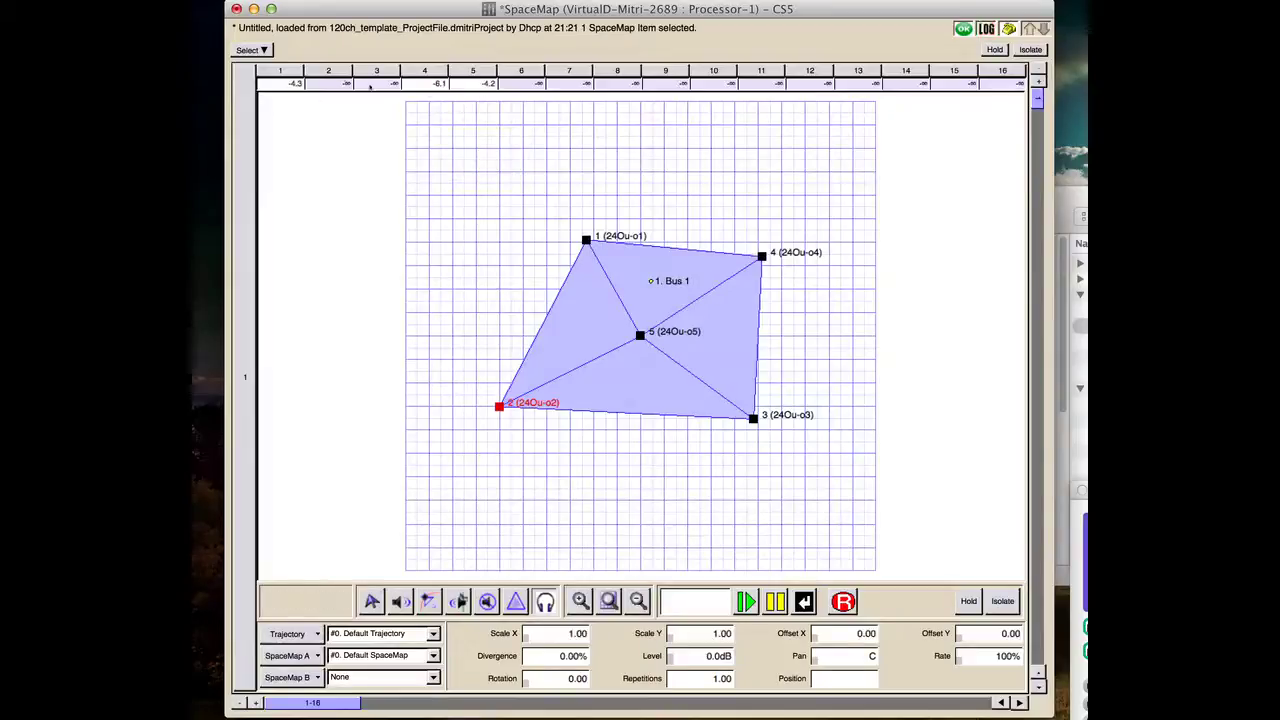
left_click_drag(651, 284, 587, 241)
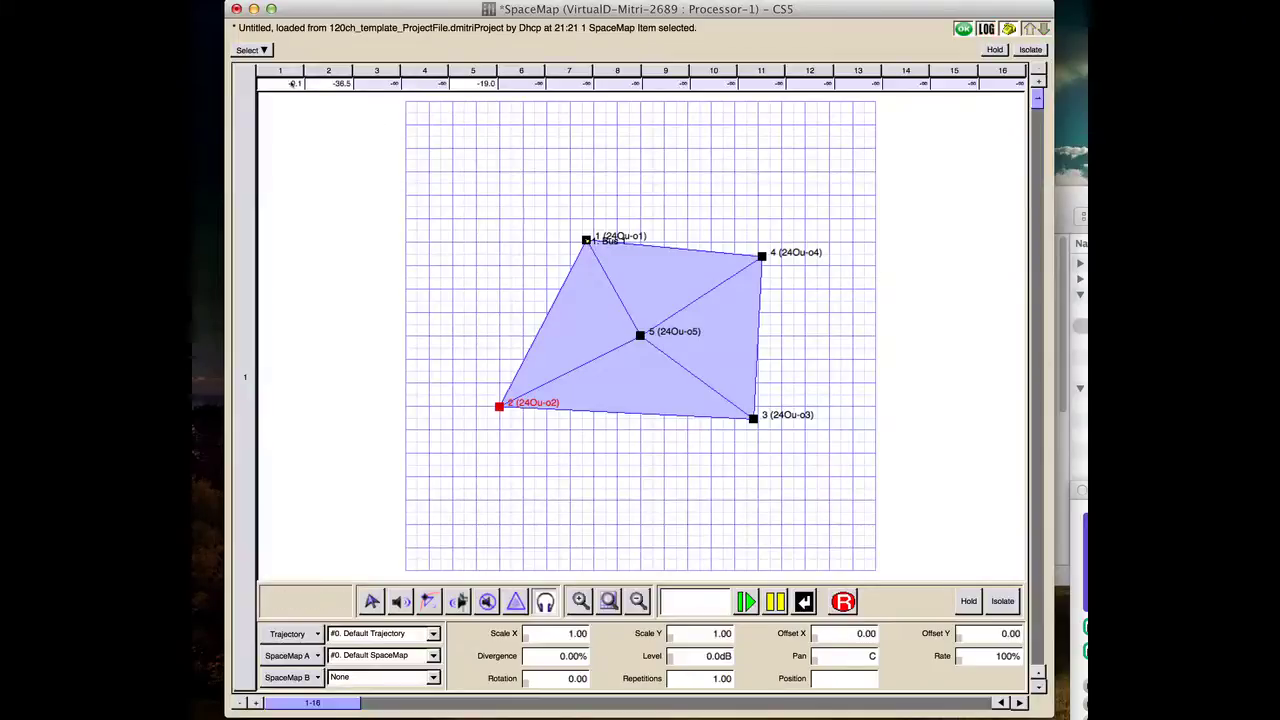
mouse_move(587, 241)
left_mouse_down()
mouse_move(727, 337)
mouse_move(596, 346)
left_mouse_up()
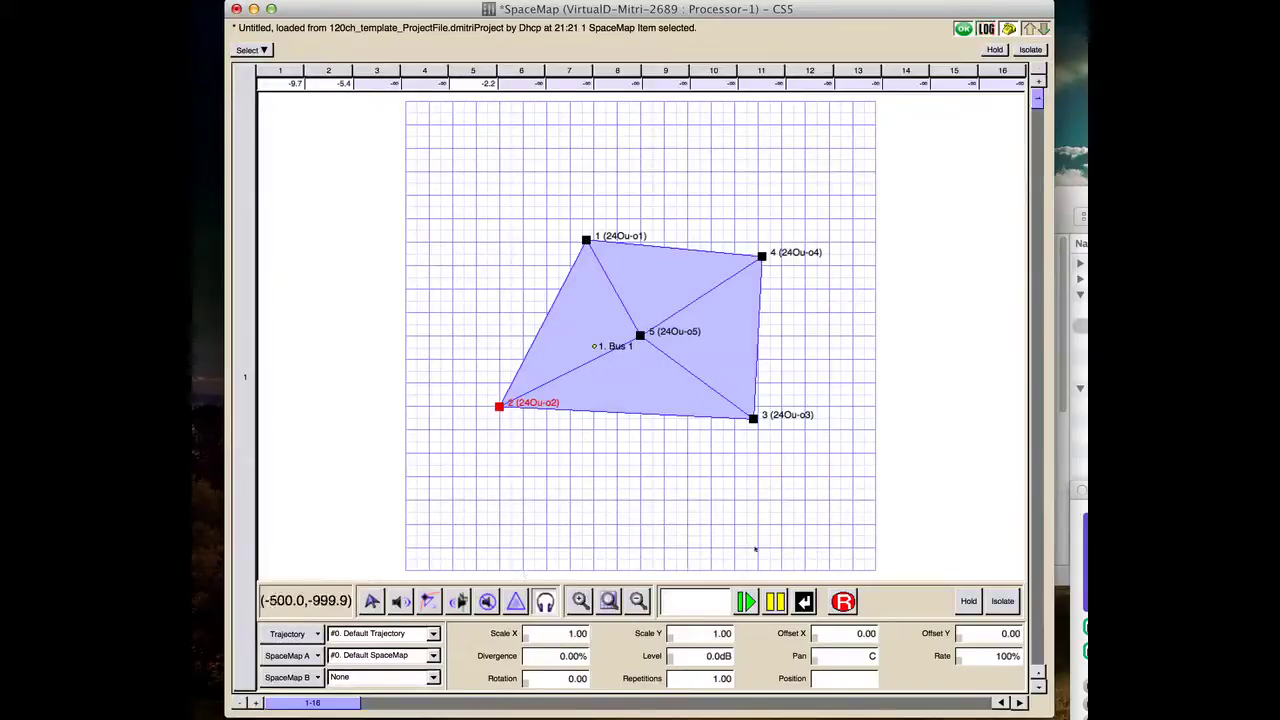
left_click(562, 500)
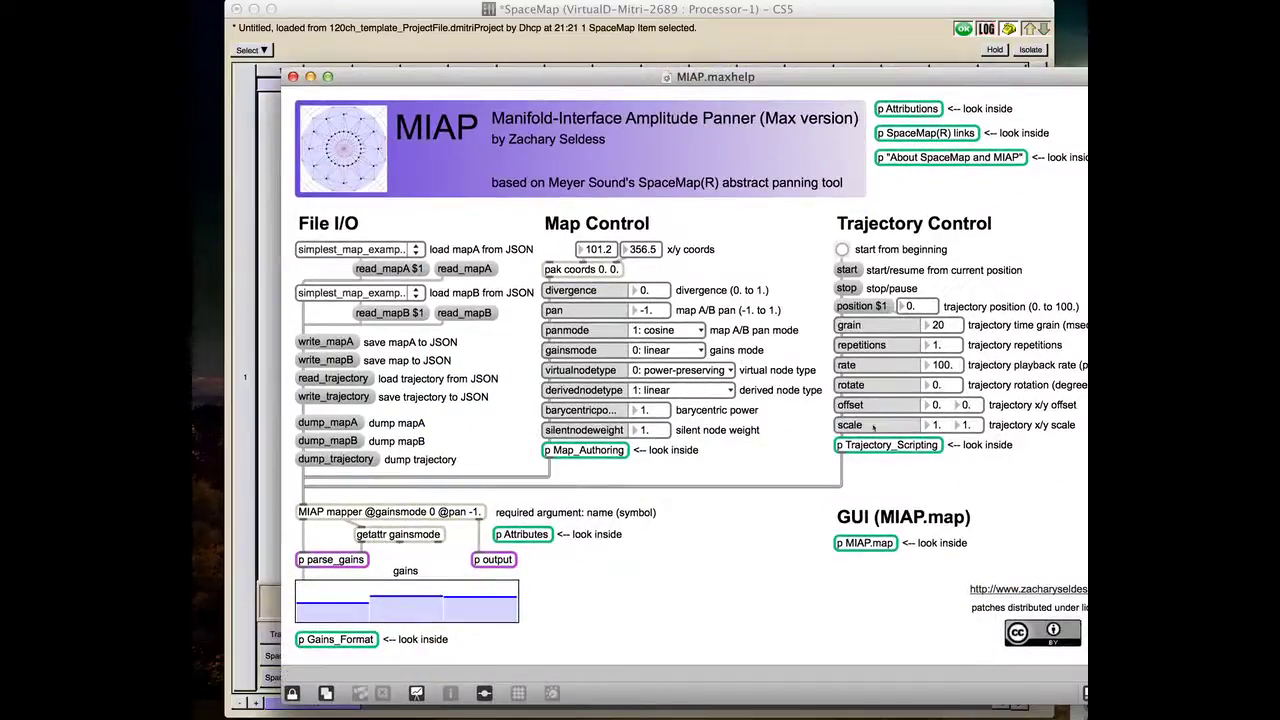
- Close the MIAP help window and load #1 Default SpaceMap #2 as SpaceMap A
key("super+w")
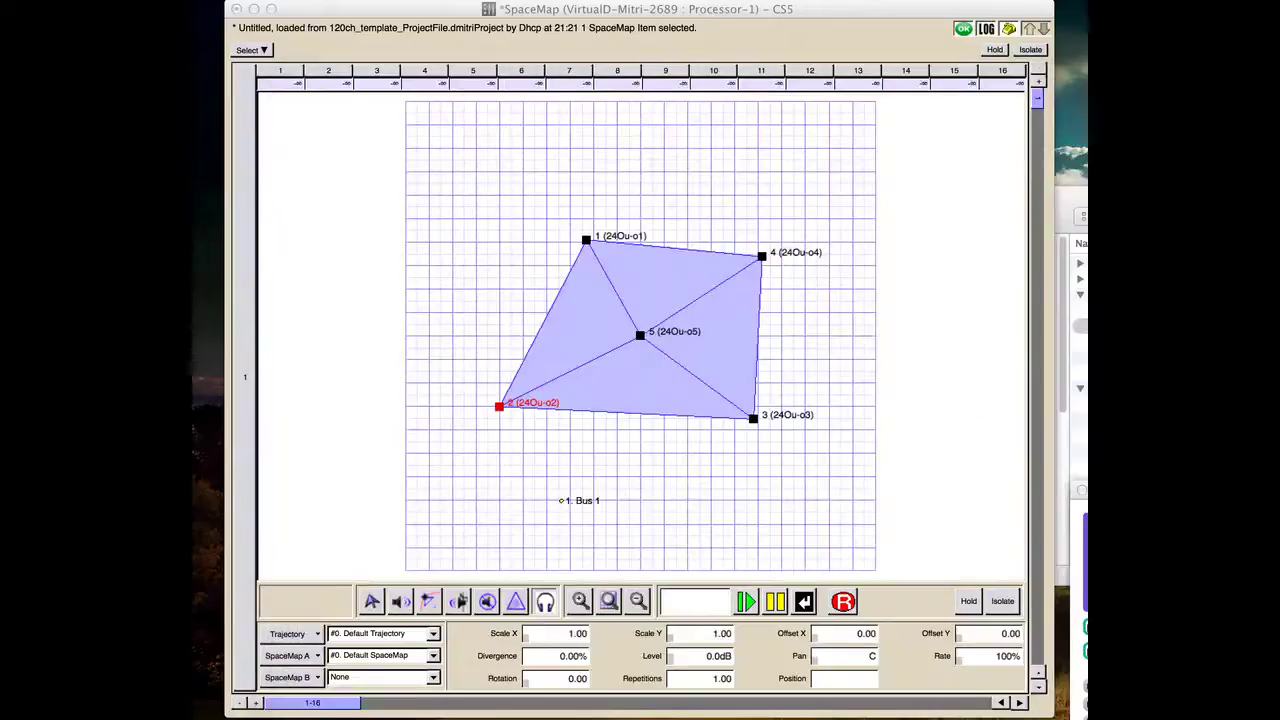
left_click(436, 658)
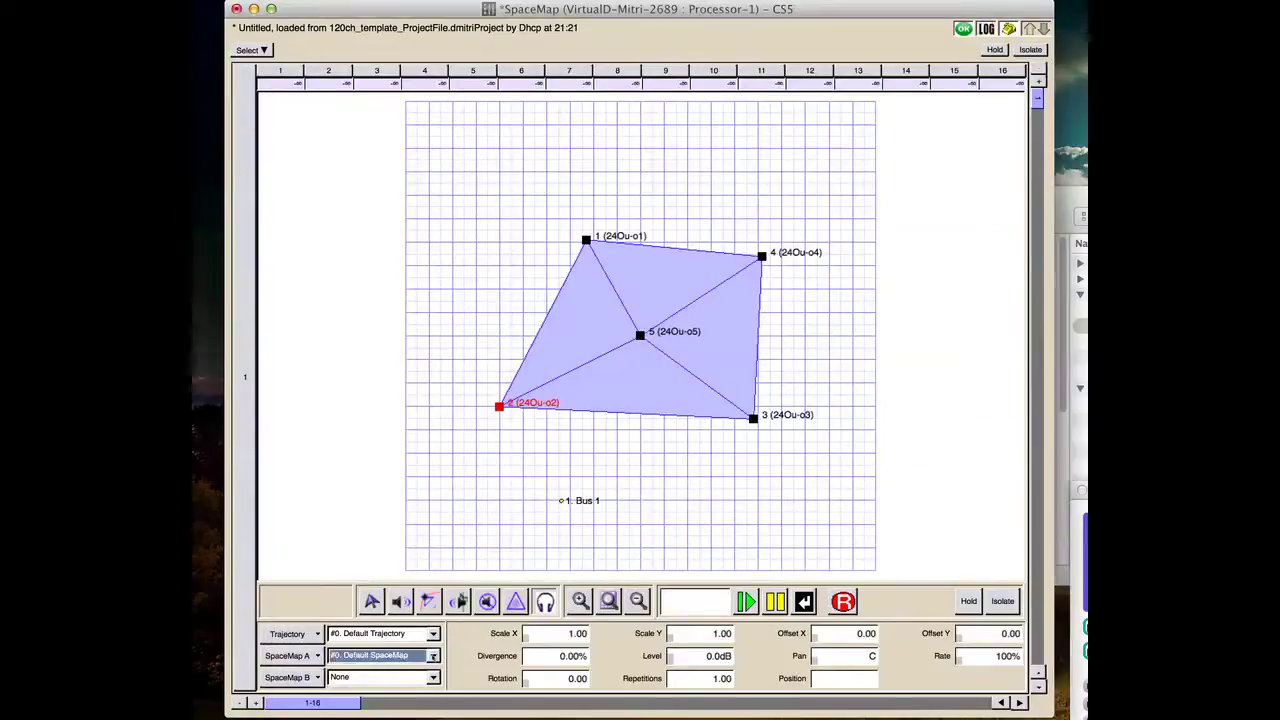
left_click(433, 655)
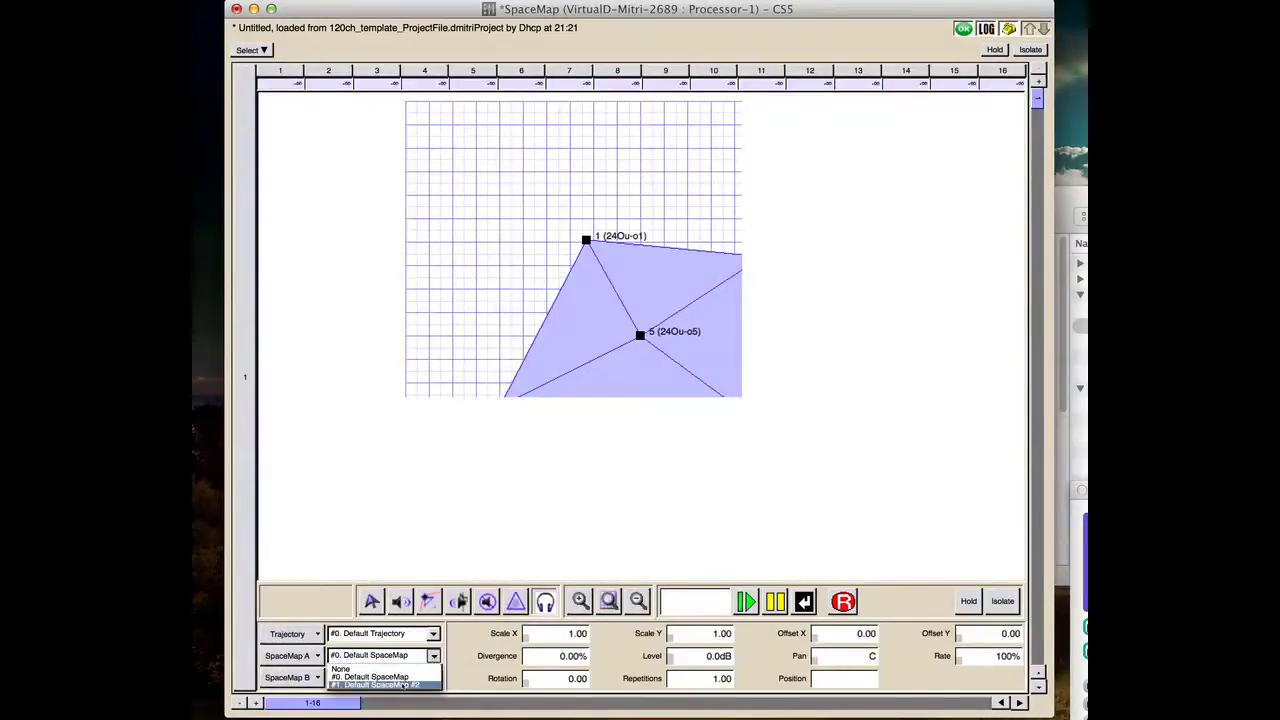
left_click(403, 685)
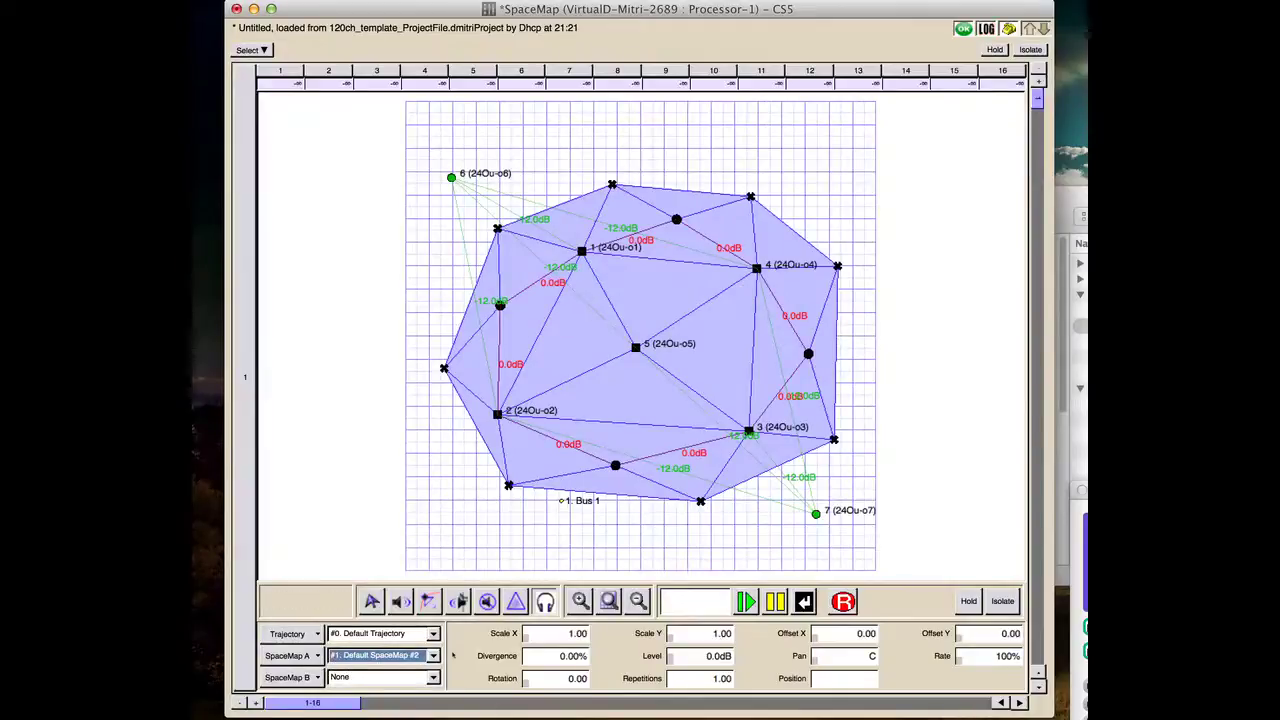
- Create a new SpaceMap named "example 1" and keep it chosen as SpaceMap A
left_click(315, 656)
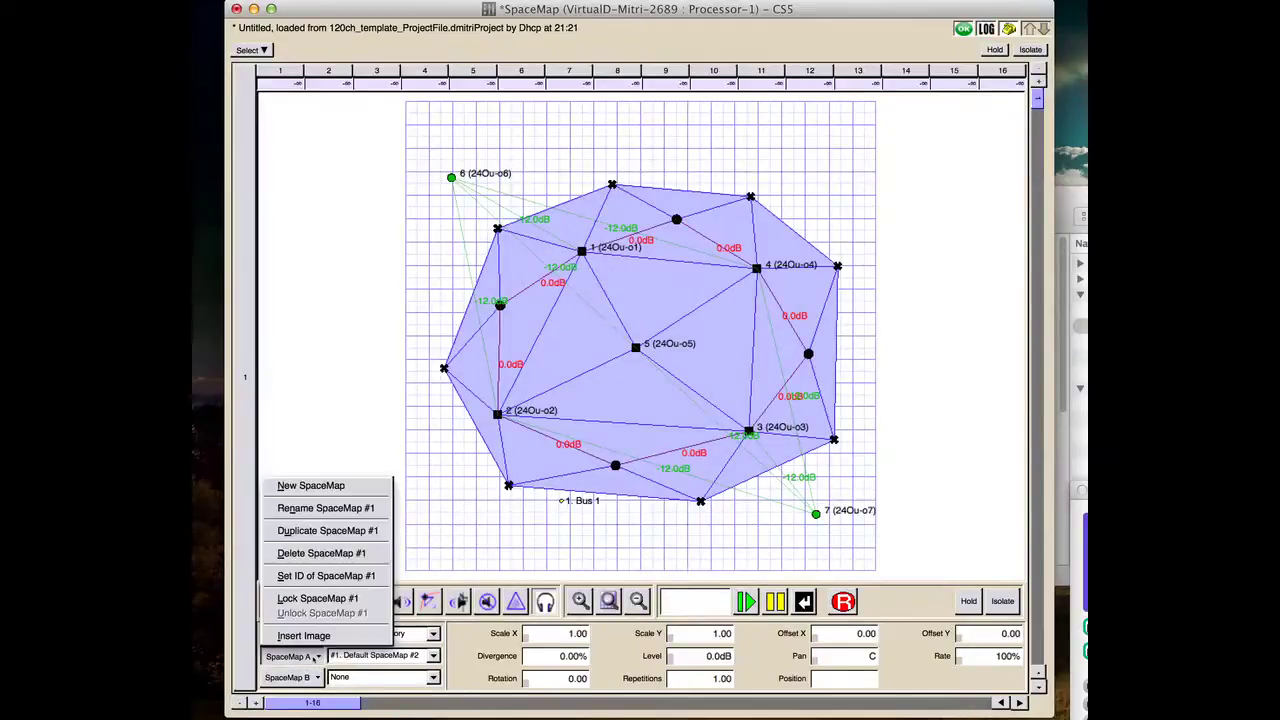
left_click(311, 486)
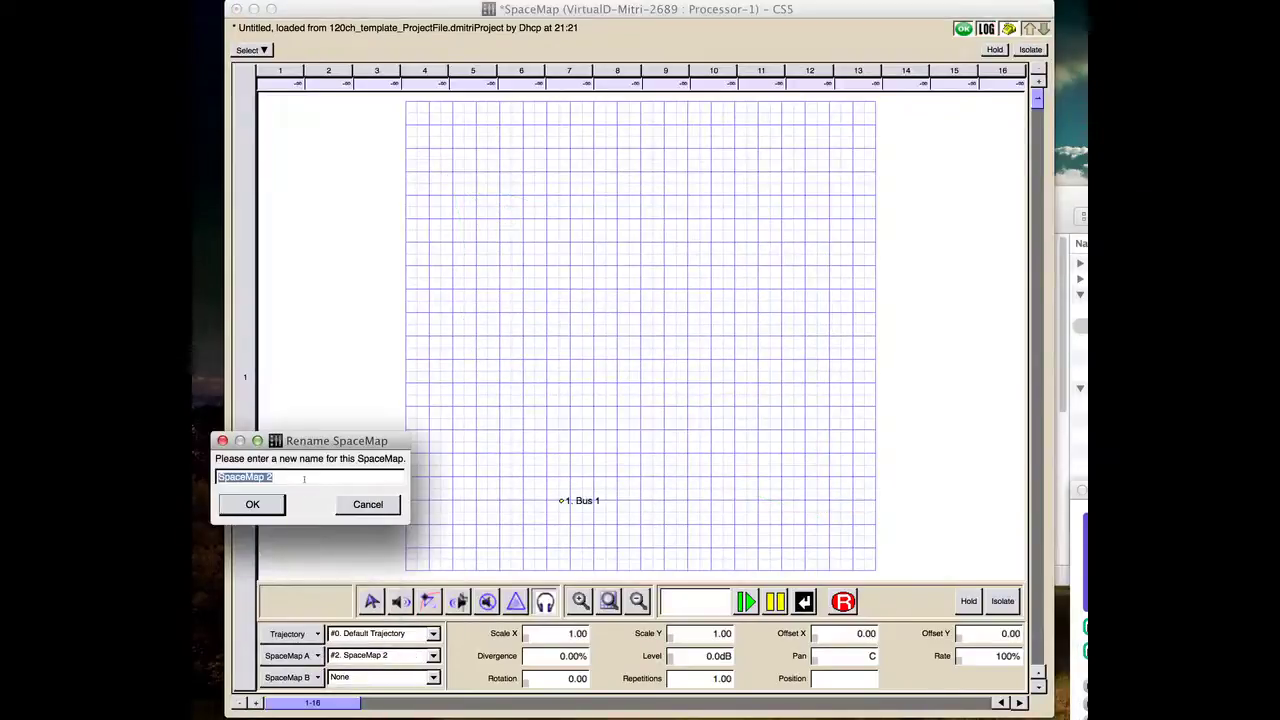
type("example 1")
left_click(253, 506)
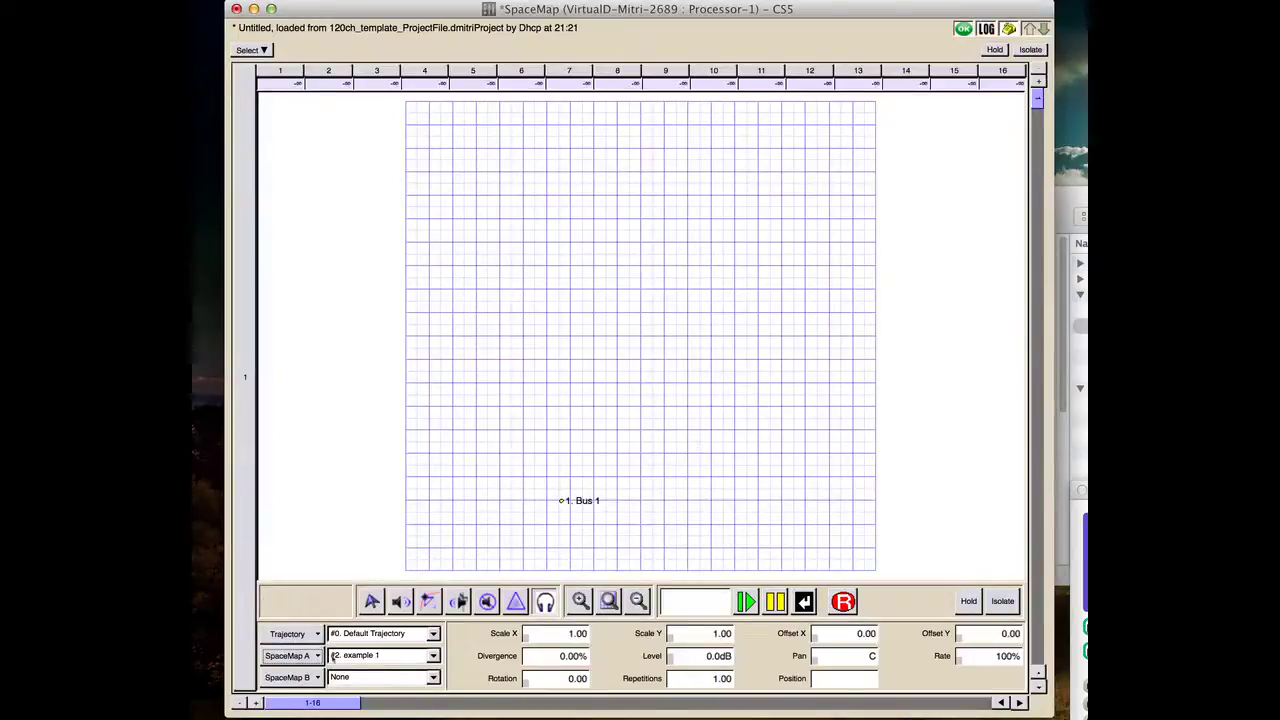
left_click(433, 657)
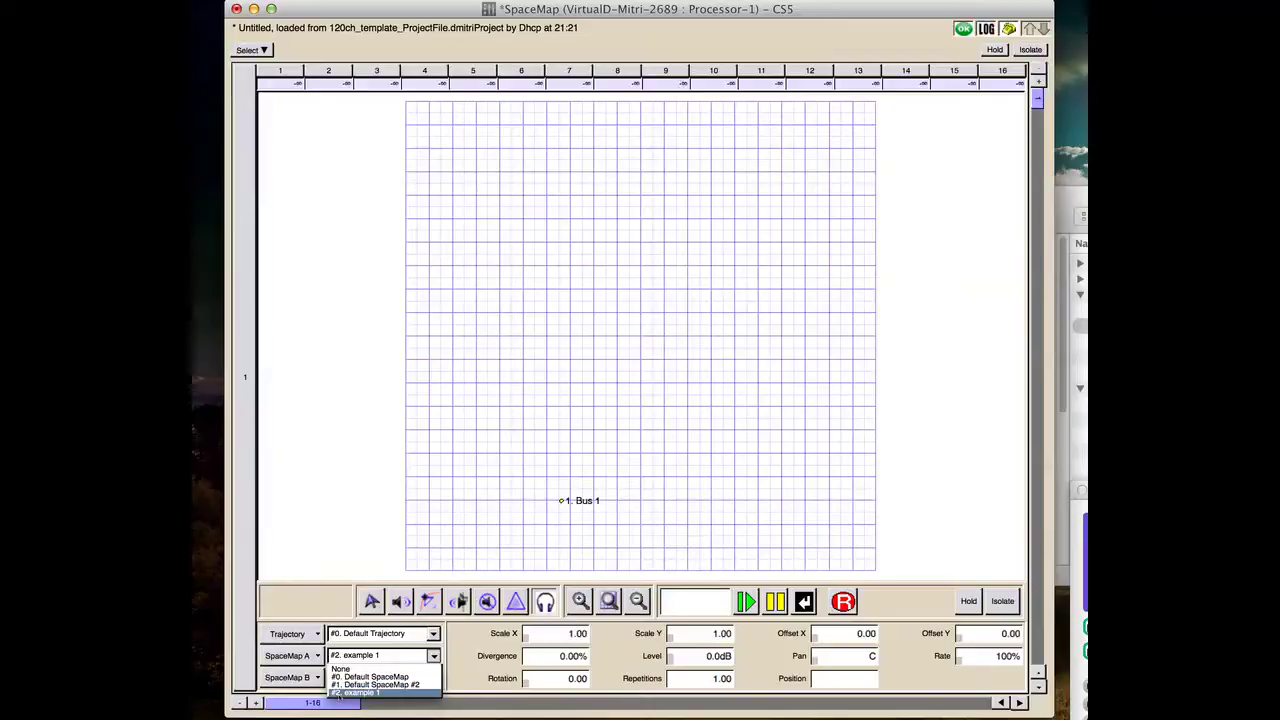
left_click(340, 517)
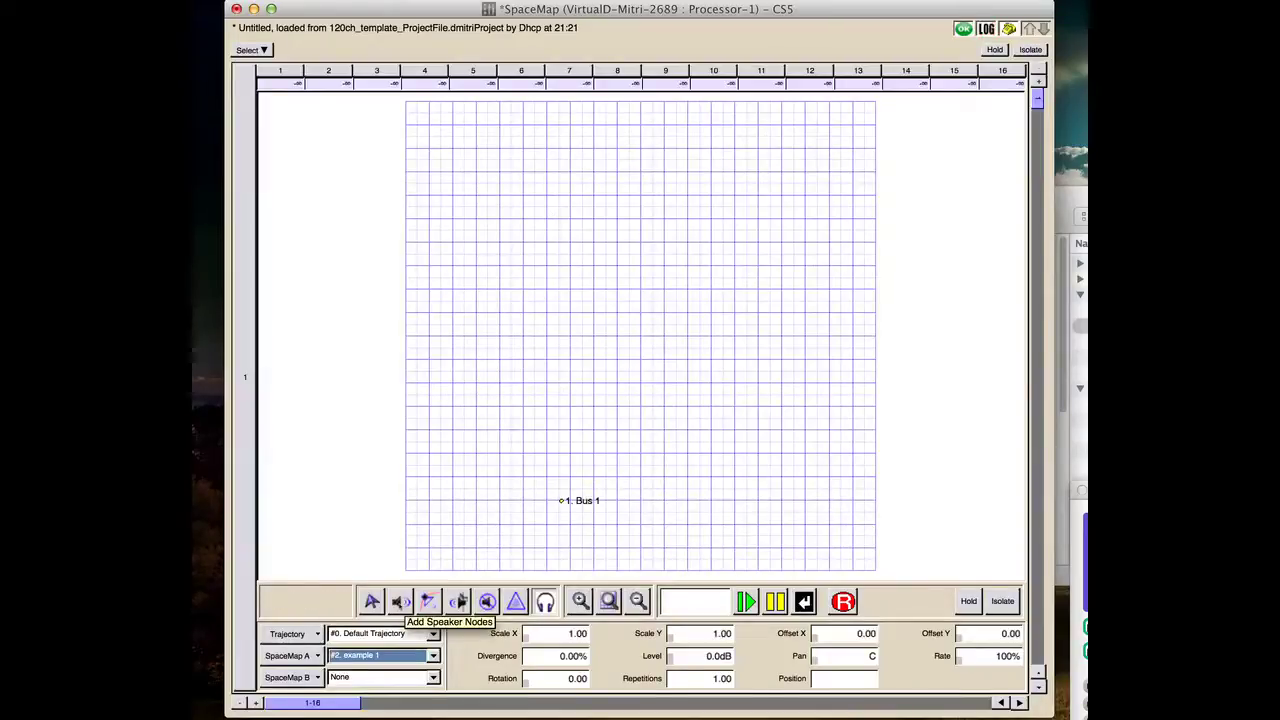
- Add four speaker nodes clockwise as a rectangle around the grid centre, placing the fourth at about (-400, -300), and return to the selection tool
left_click(400, 600)
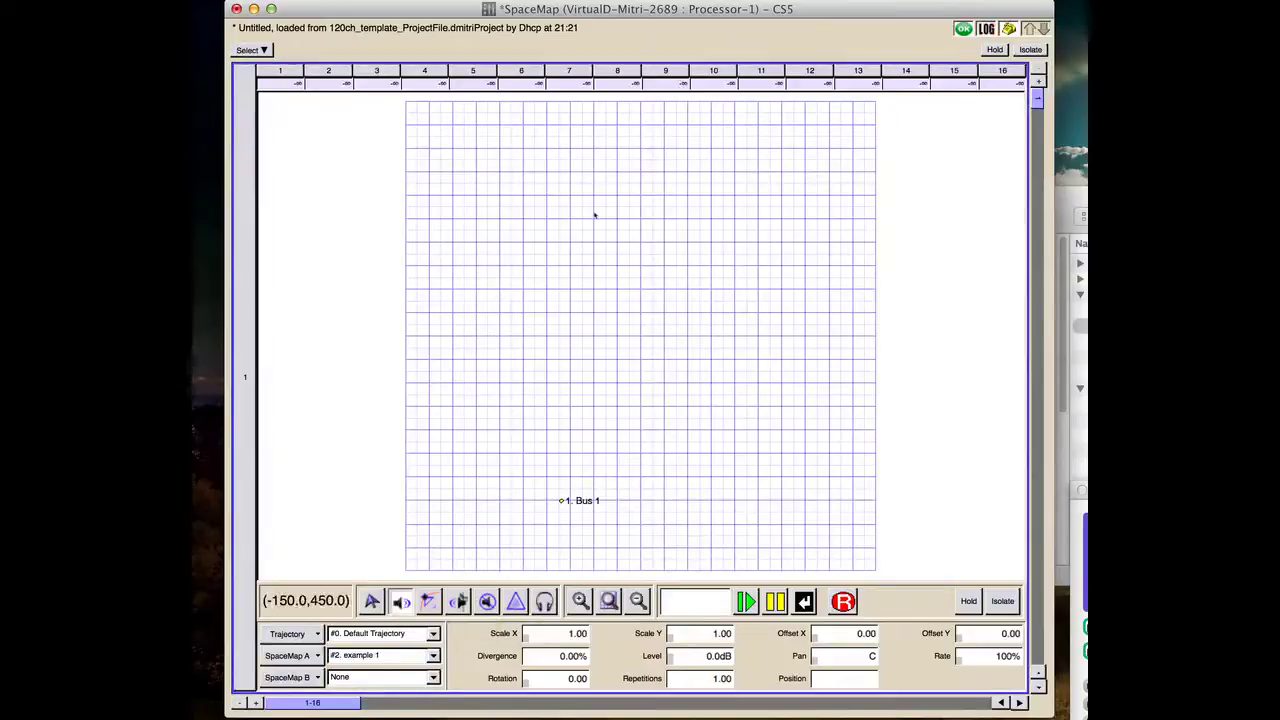
left_click(546, 242)
left_click(735, 242)
left_click(735, 406)
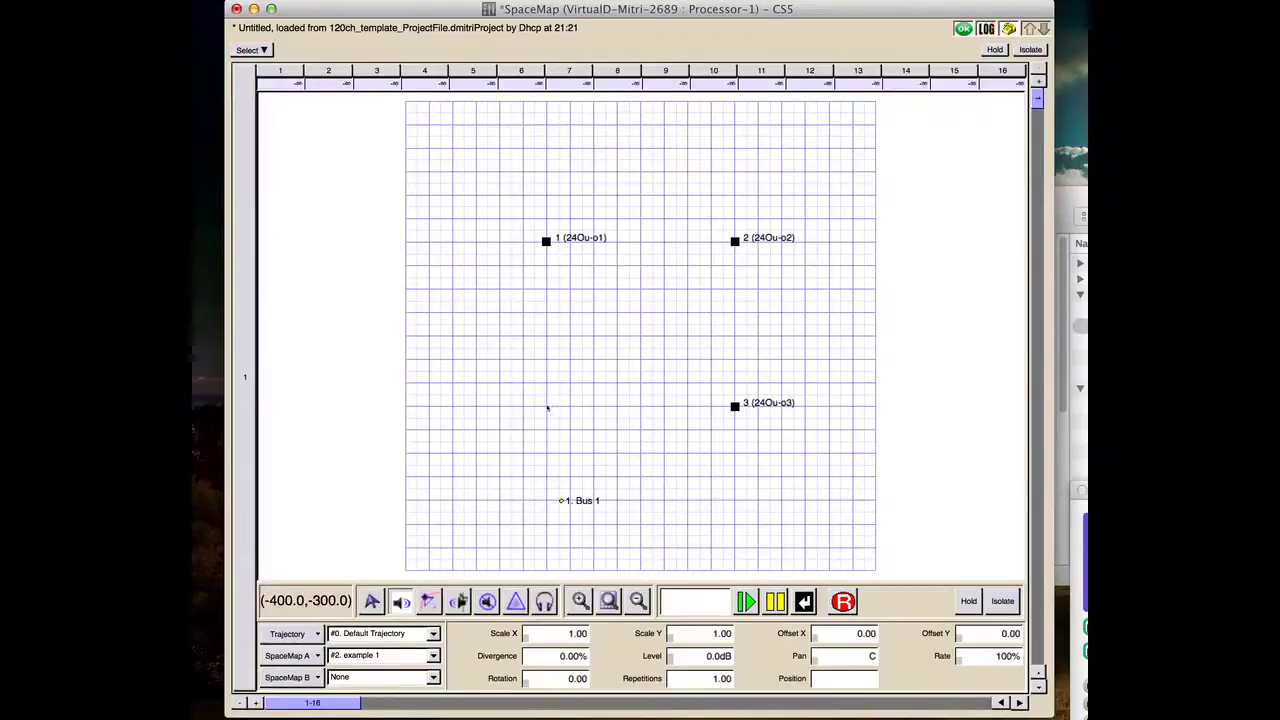
left_click(546, 406)
left_click(371, 600)
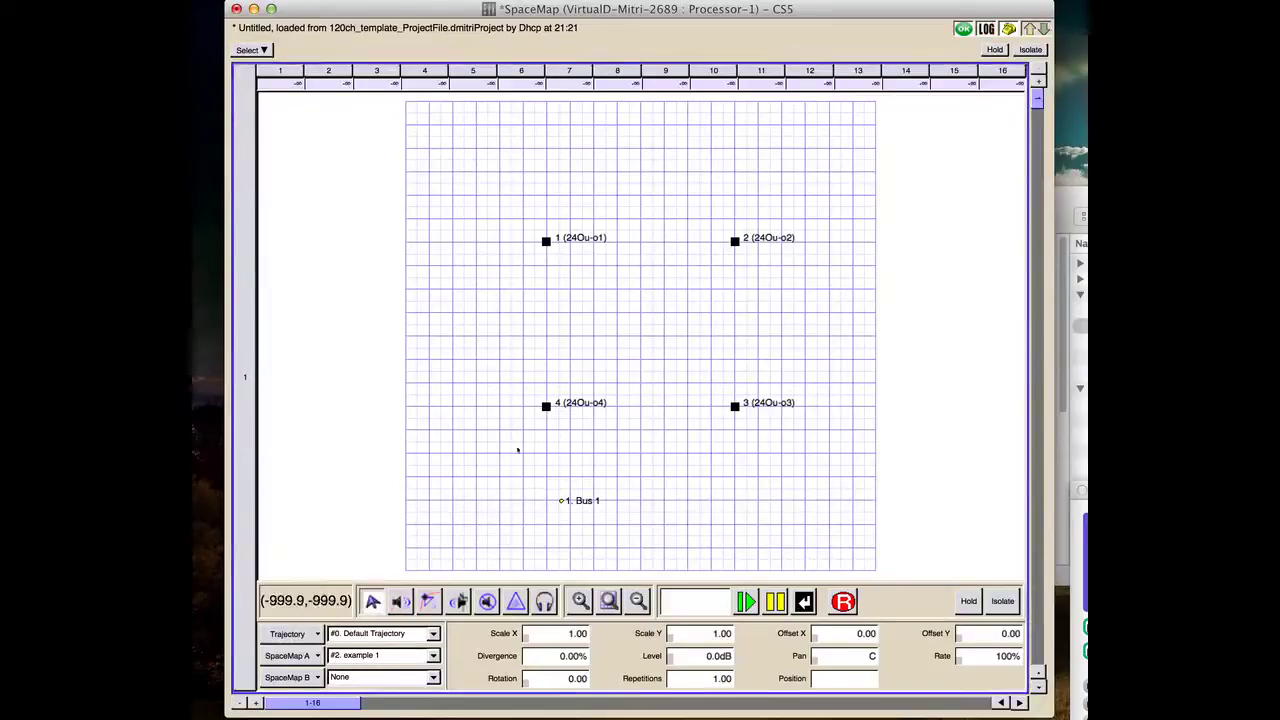
- Set the output of the lower-left speaker node to 5, and set it back to 4
right_click(546, 406)
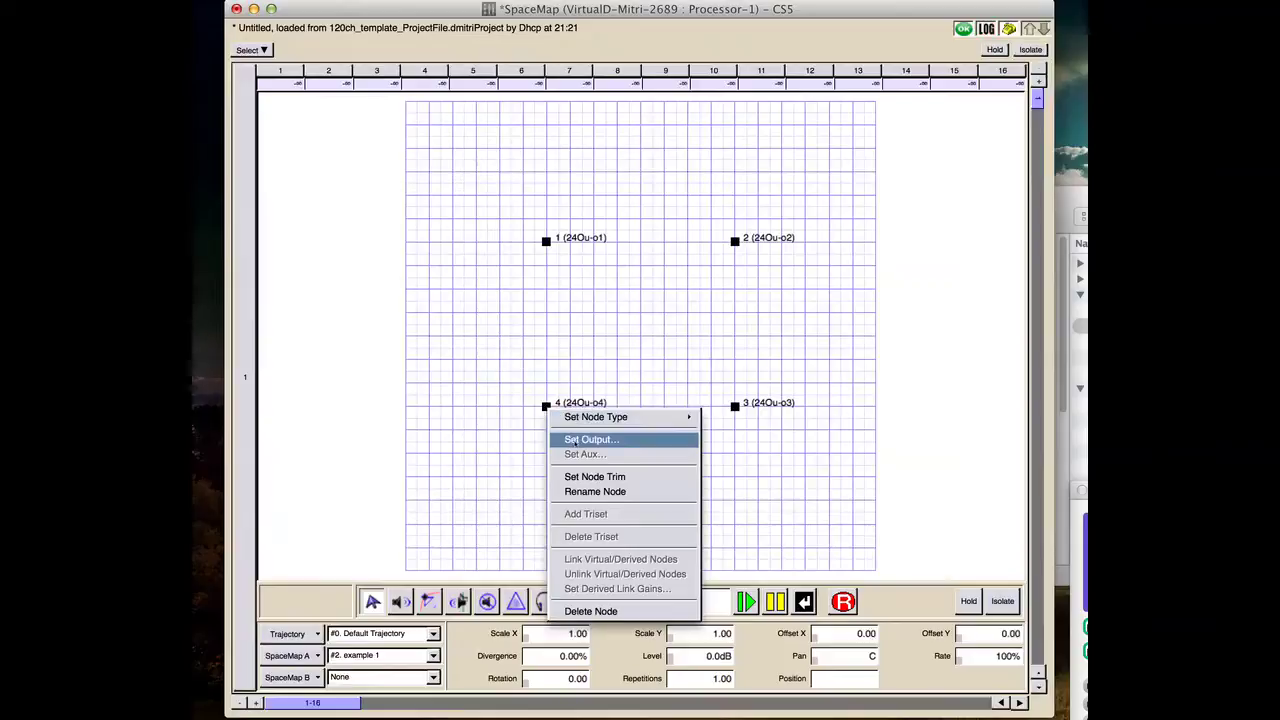
left_click(574, 440)
left_click(701, 457)
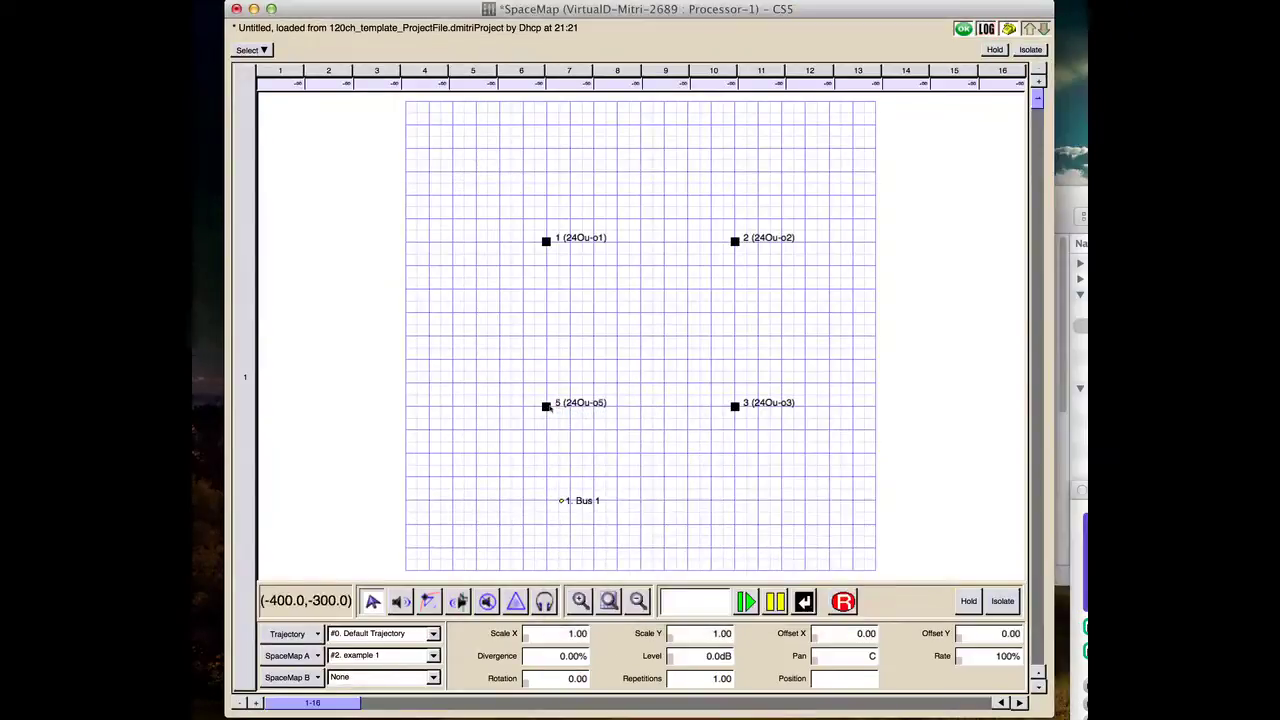
right_click(546, 406)
left_click(574, 439)
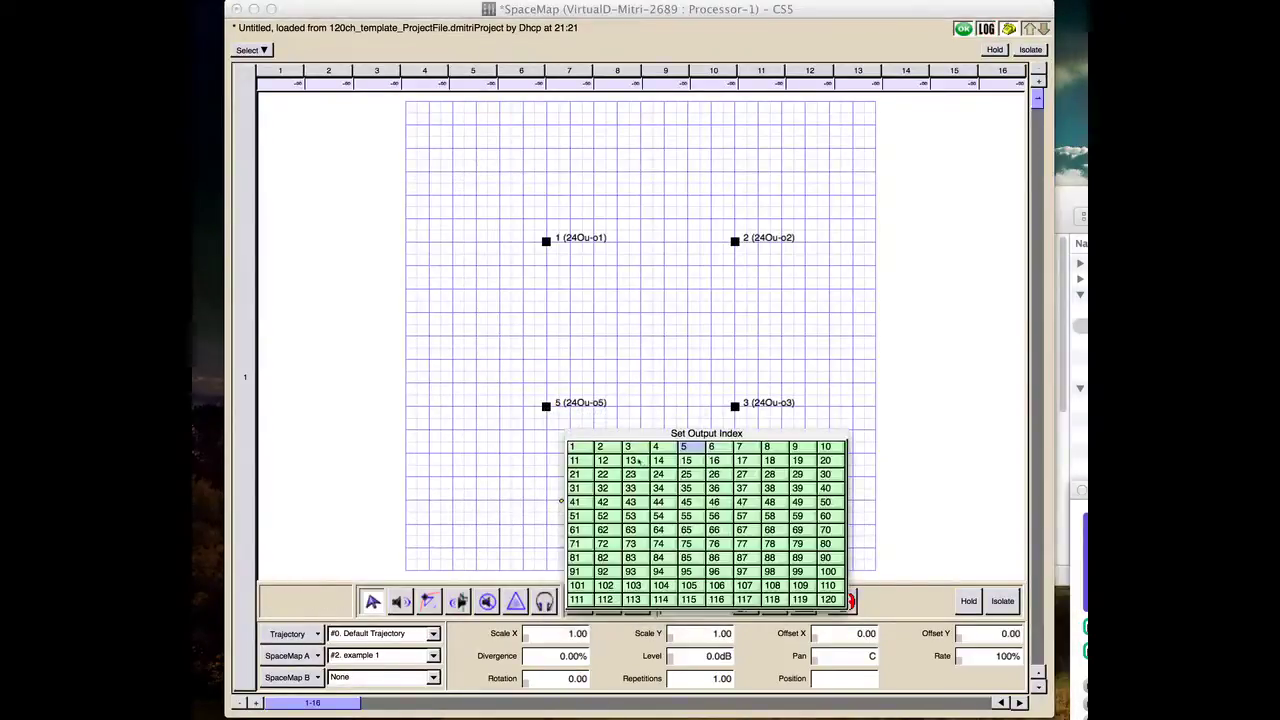
left_click(665, 450)
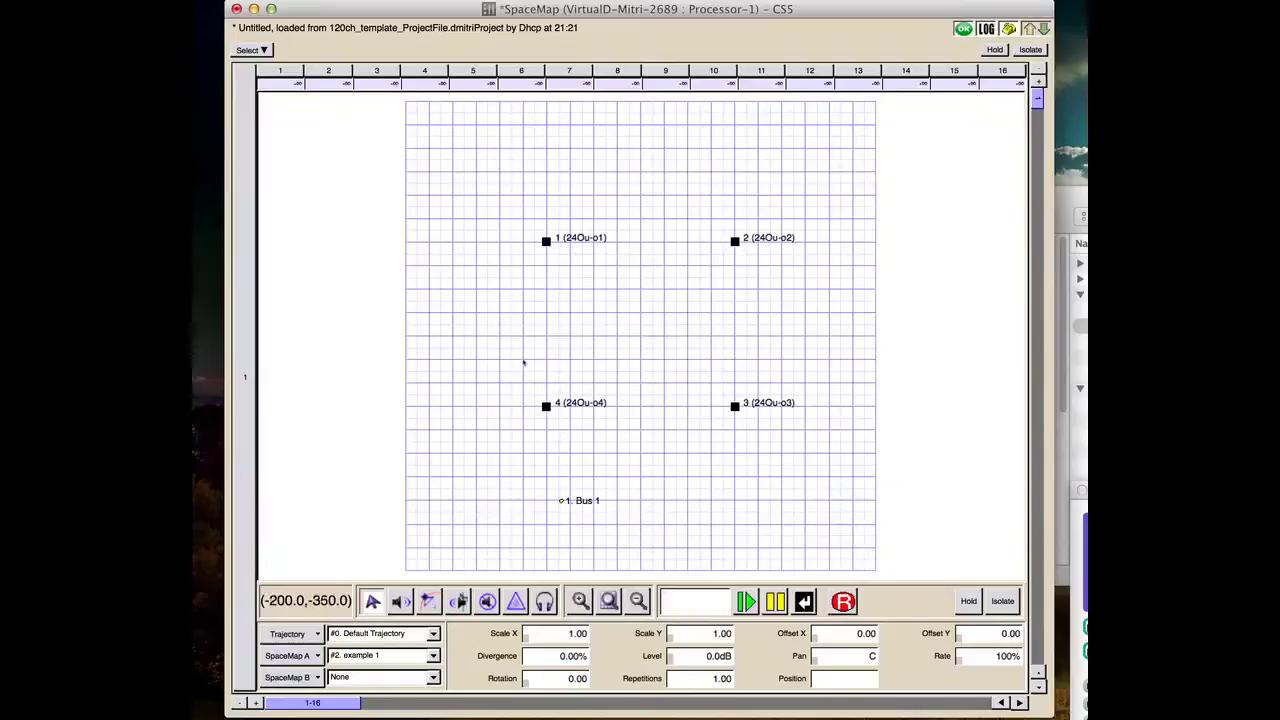
- View the trim level setting of speaker node 1 and cancel without changing it
right_click(546, 241)
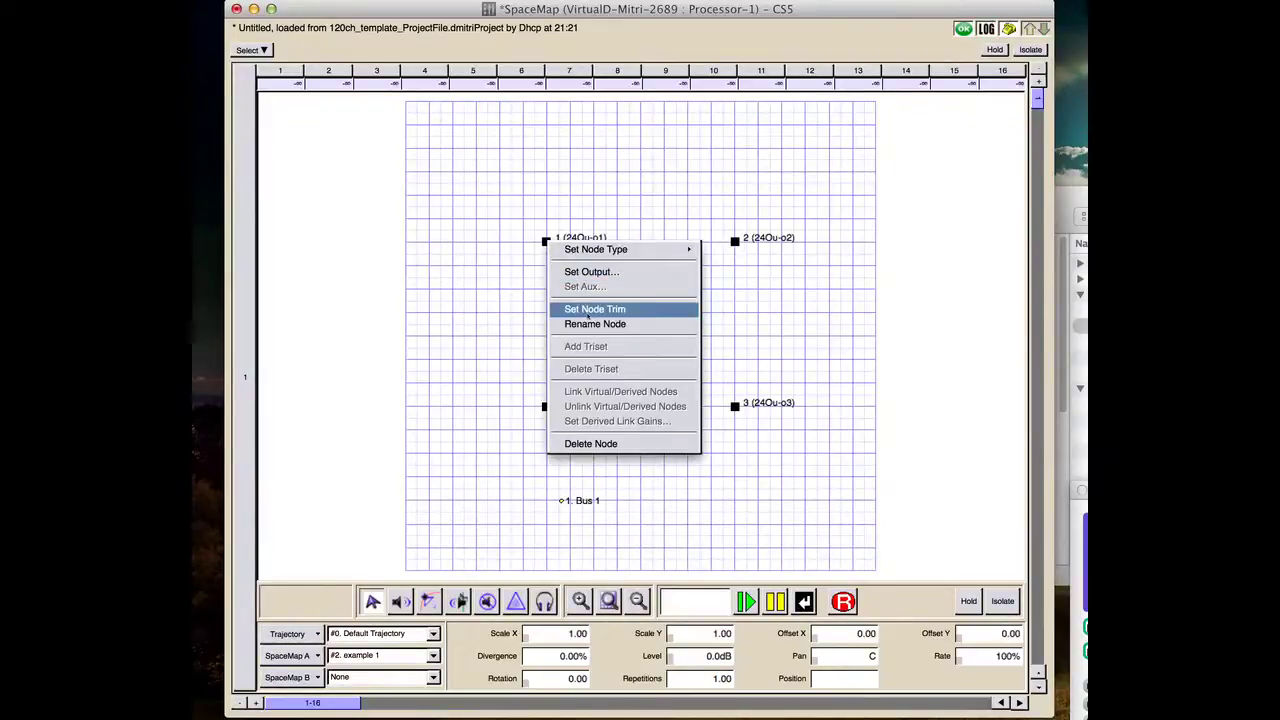
left_click(587, 311)
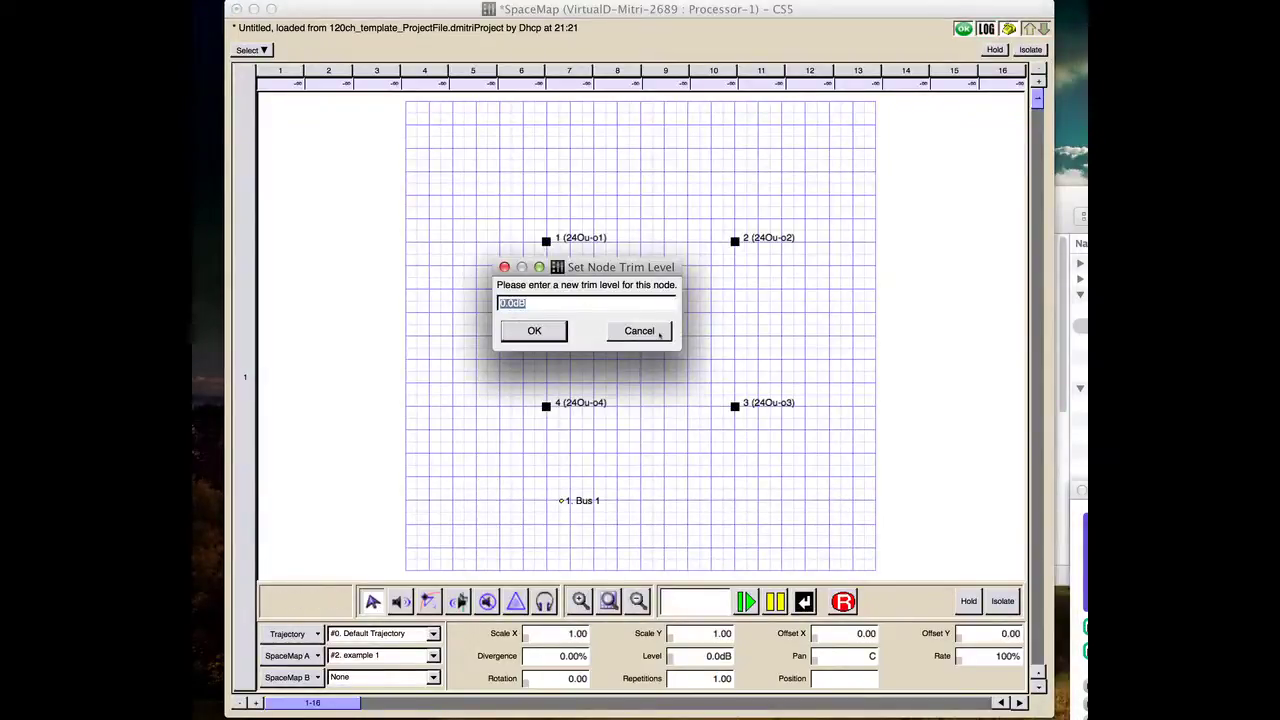
left_click(659, 334)
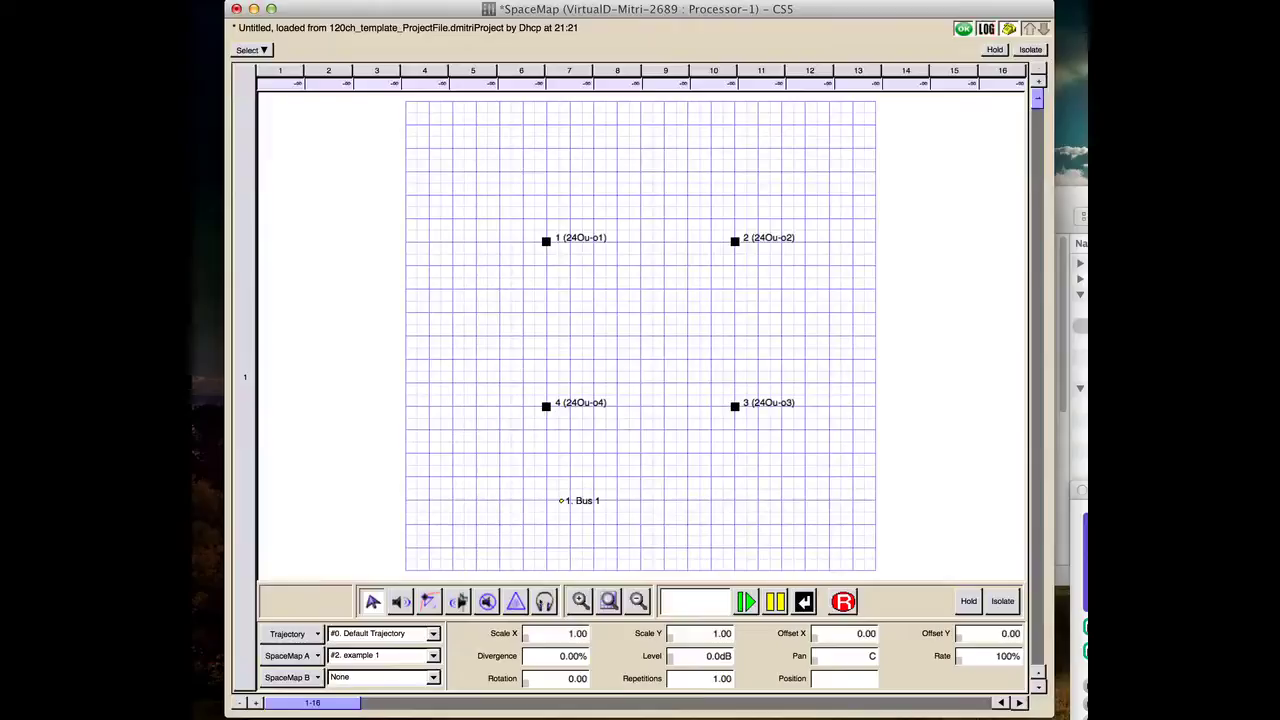
- Add a virtual node near the centre of the four speaker nodes
left_click(428, 600)
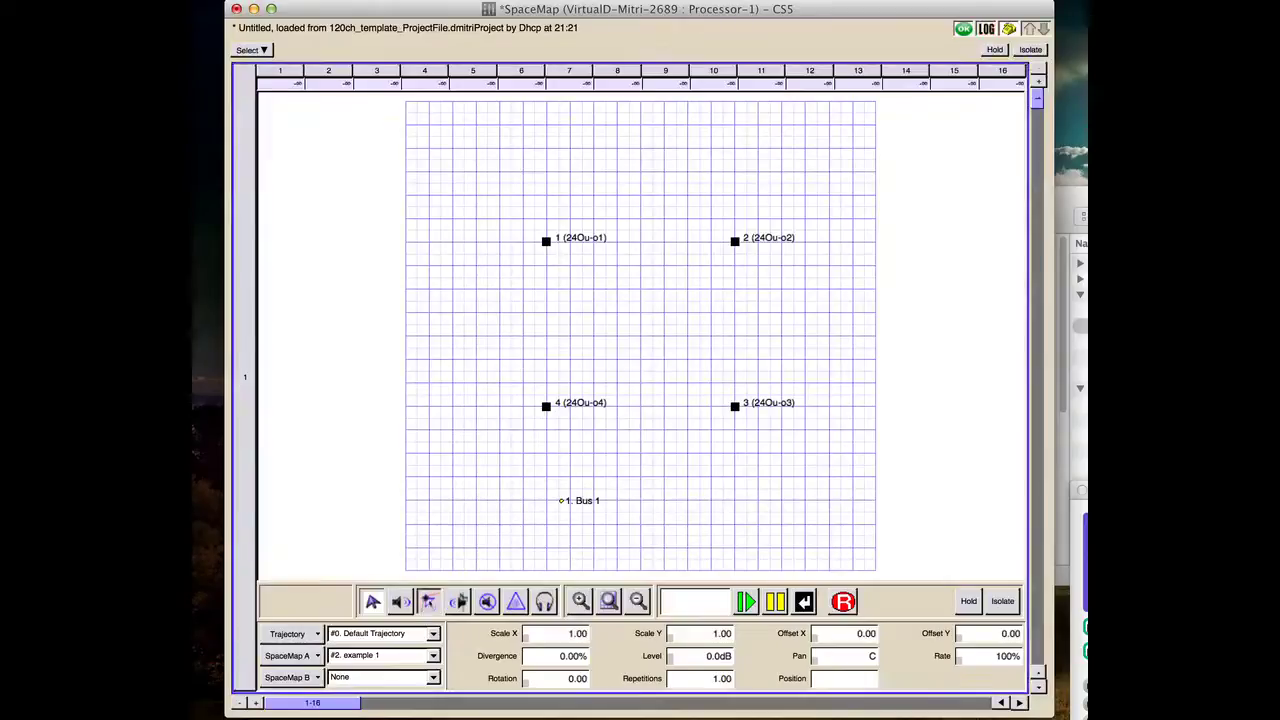
left_click(652, 326)
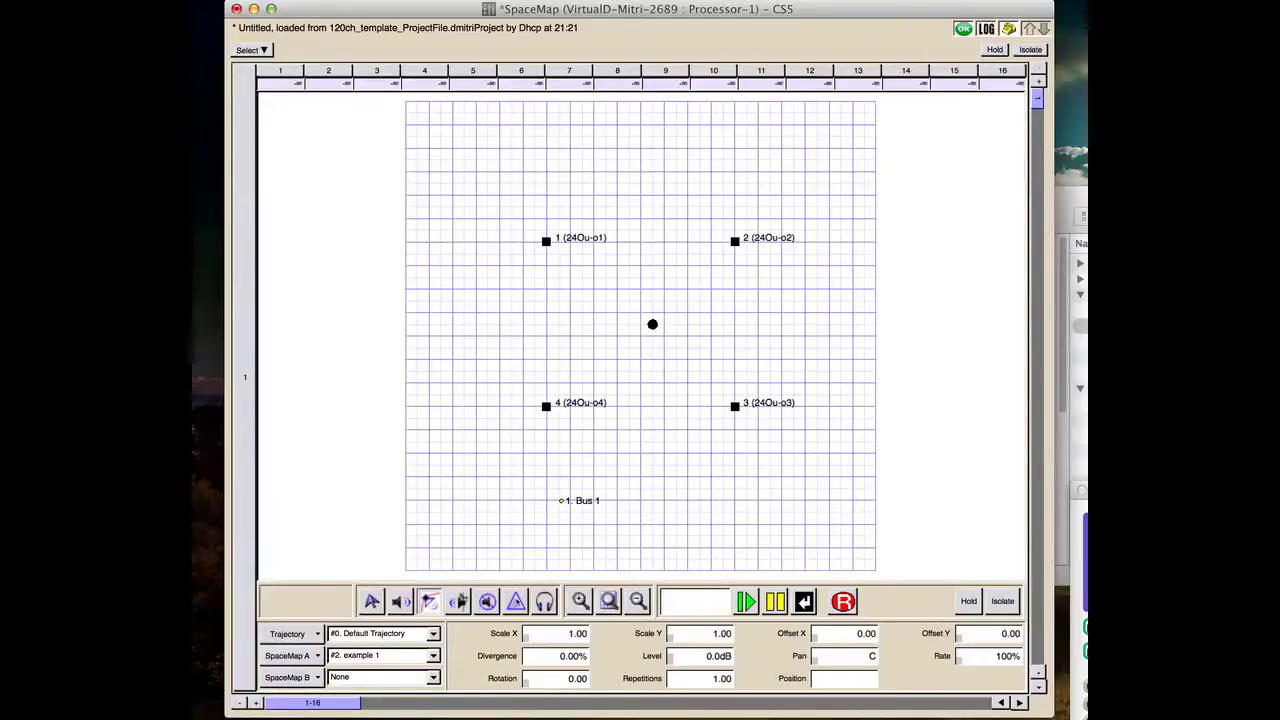
- Add four trisets, each joining two neighbouring speaker nodes with the central virtual node, and return to the selection tool
left_click(516, 600)
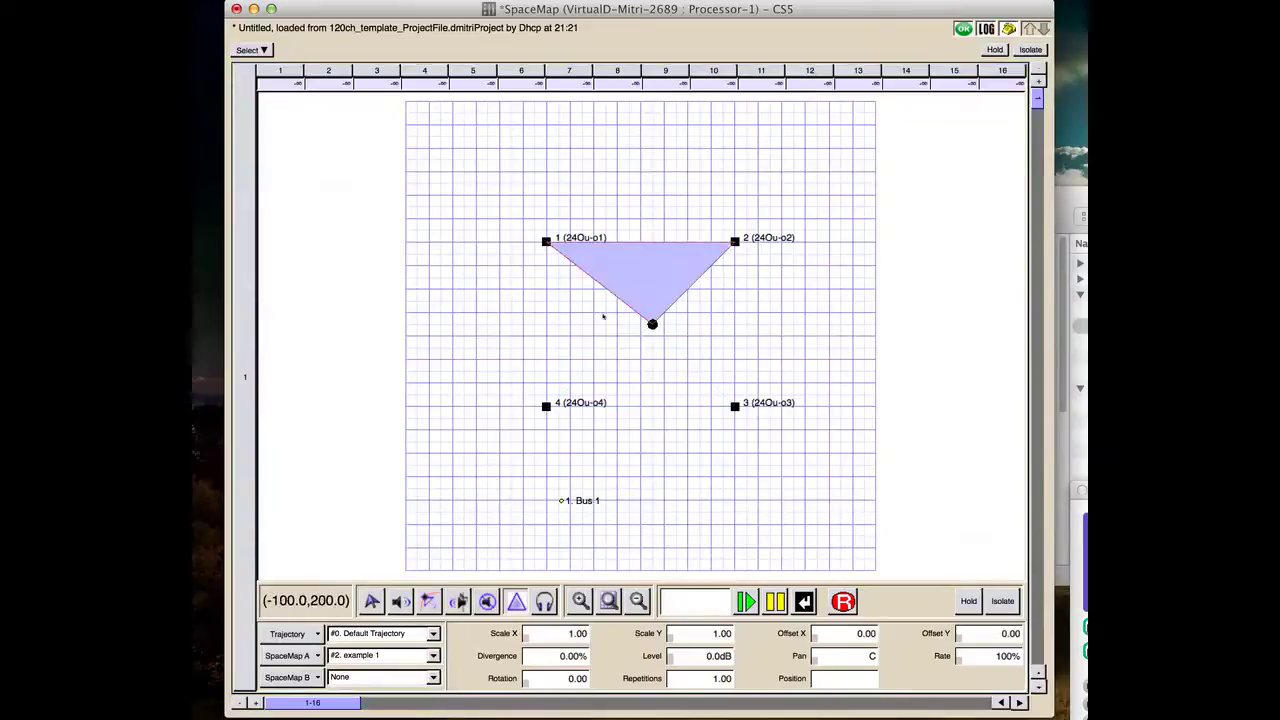
left_click(707, 316)
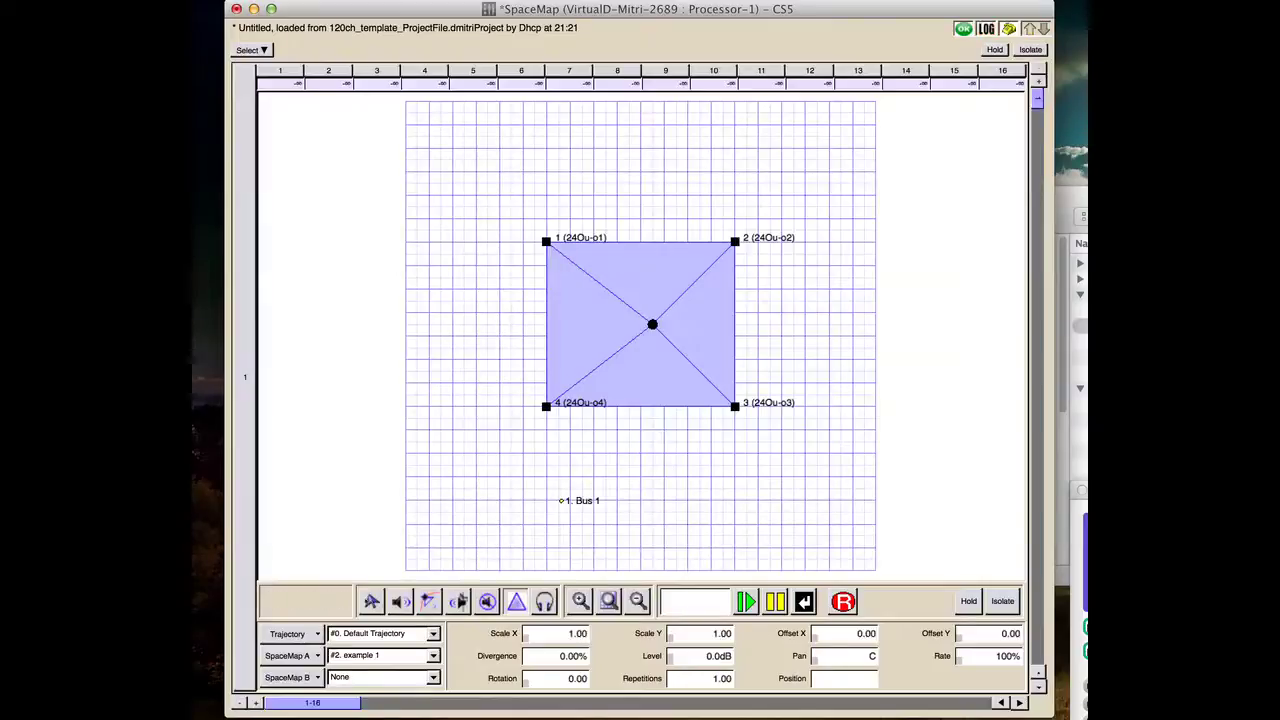
key("Escape")
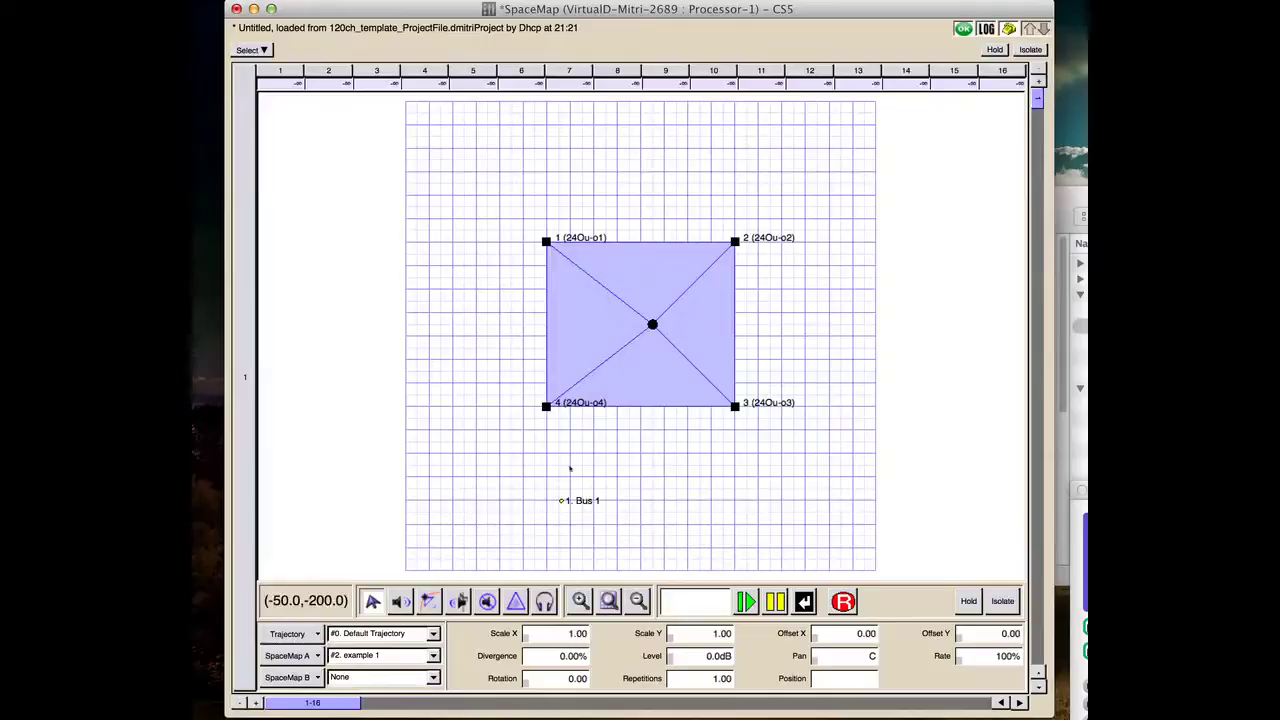
- Audition the map by moving Bus 1 from below the trisets into the triset between speaker nodes 1 and 4
left_click(562, 500)
left_click_drag(562, 500, 660, 372)
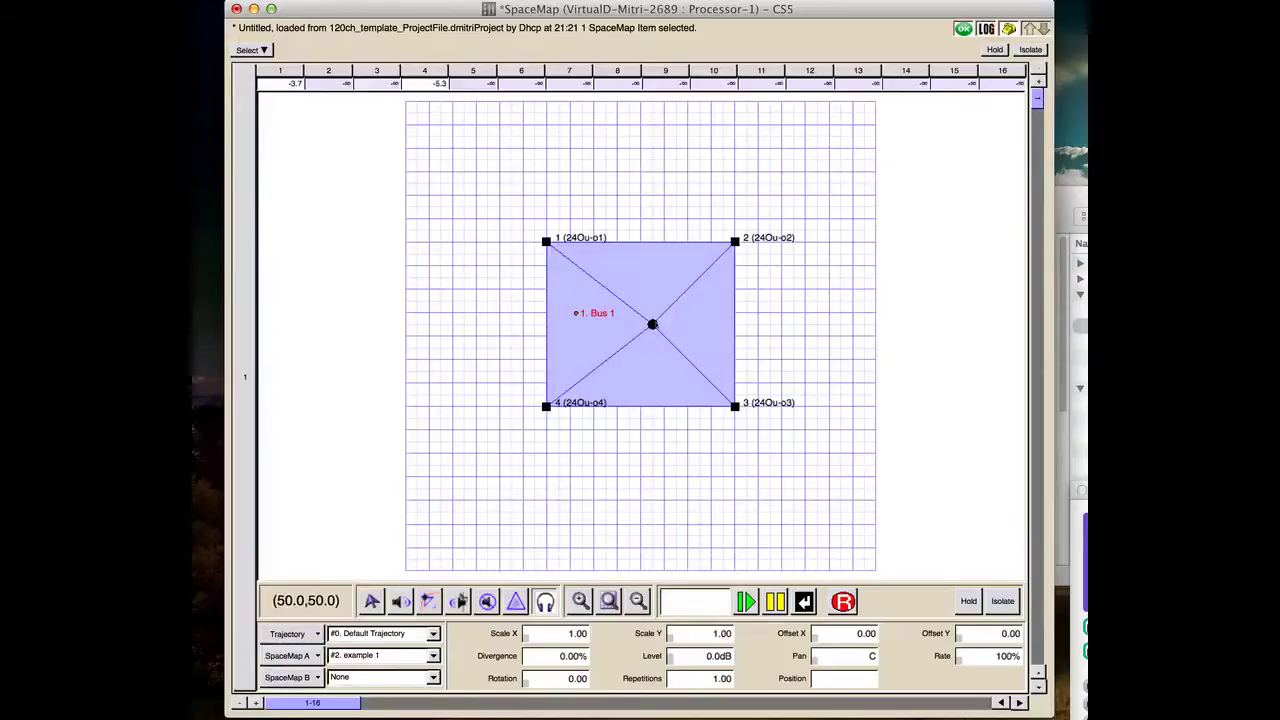
mouse_move(575, 313)
left_mouse_down()
mouse_move(580, 298)
mouse_move(632, 328)
mouse_move(590, 341)
mouse_move(645, 321)
mouse_move(595, 315)
left_mouse_up()
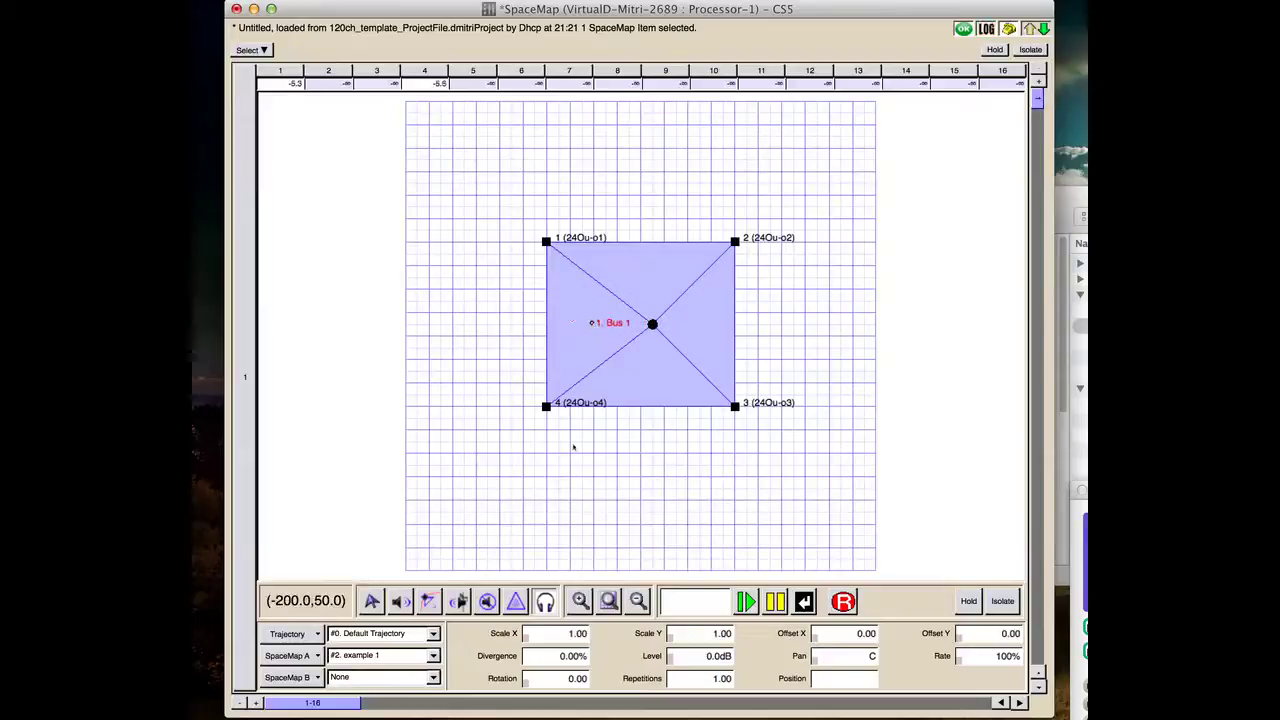
- Move the virtual node slightly left to the centre of the speaker rectangle, at about (0, 50)
left_click(645, 323)
left_click_drag(641, 324, 629, 324)
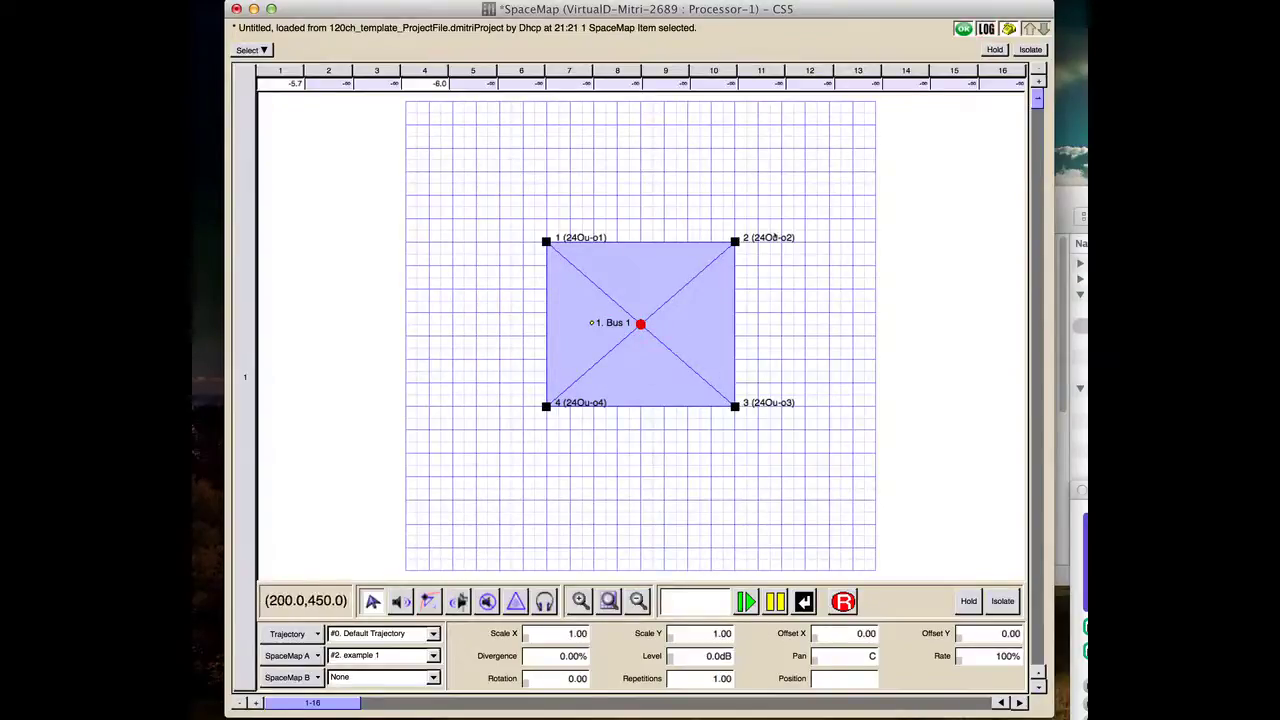
left_click_drag(480, 183, 816, 482)
left_click(634, 312)
- Link the virtual node to all four speaker nodes and clear the selection
left_click(640, 324)
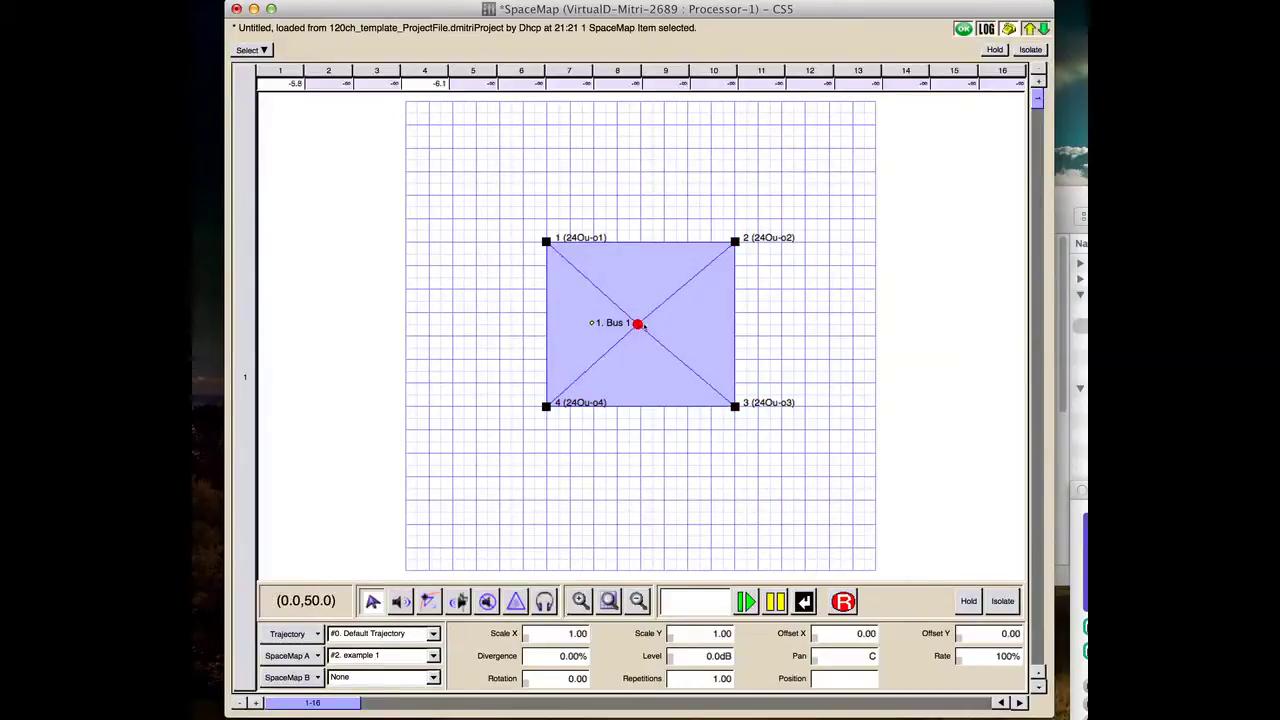
left_click(546, 406, "shift")
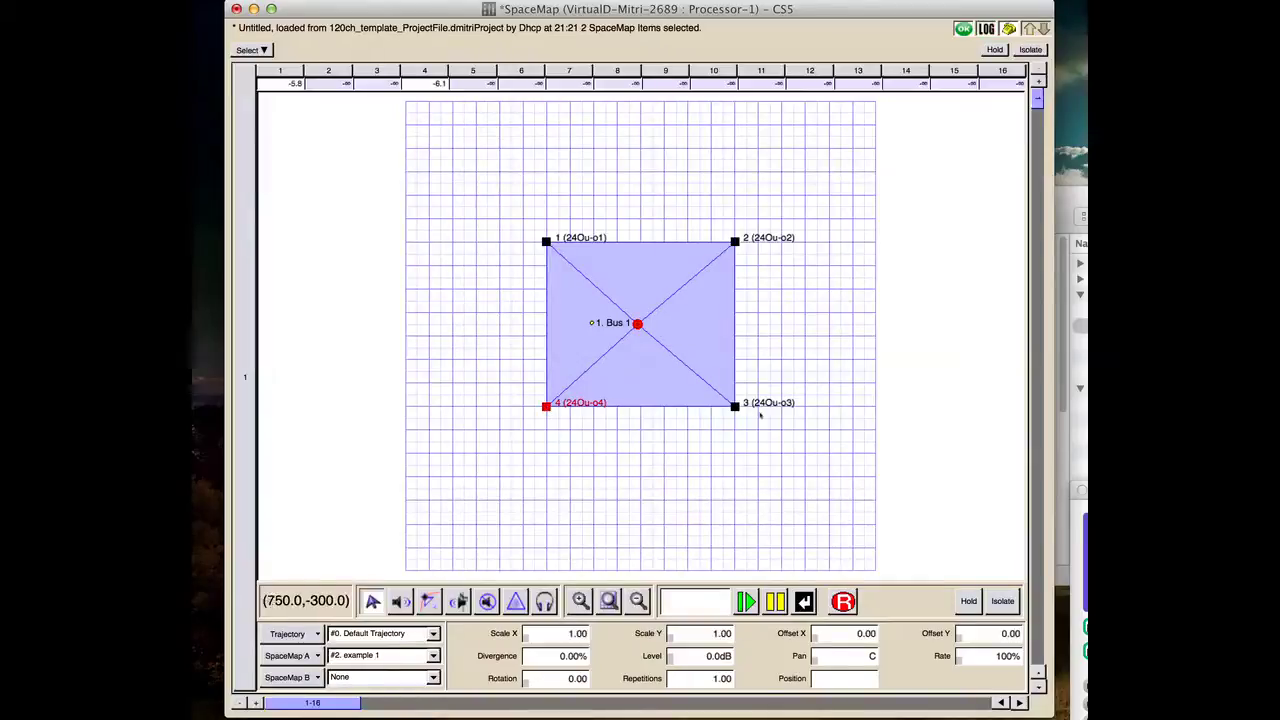
left_click(736, 407, "shift")
left_click(734, 242, "shift")
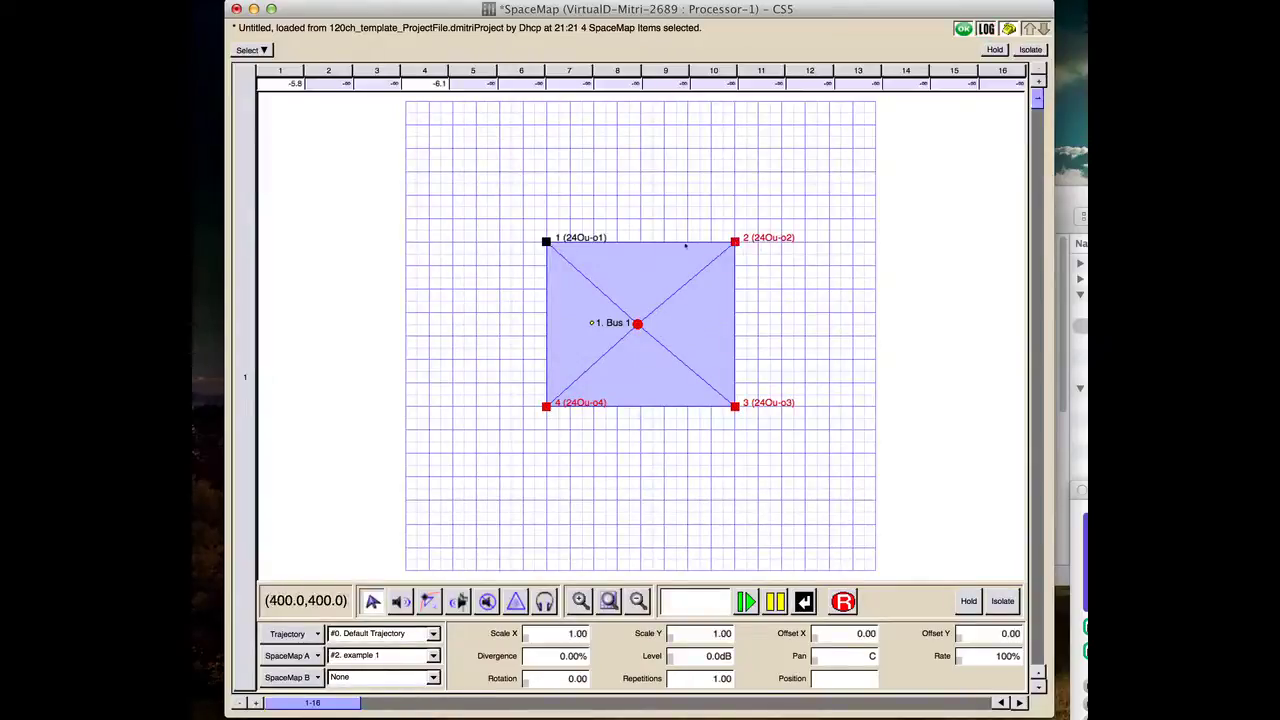
left_click(546, 241, "shift")
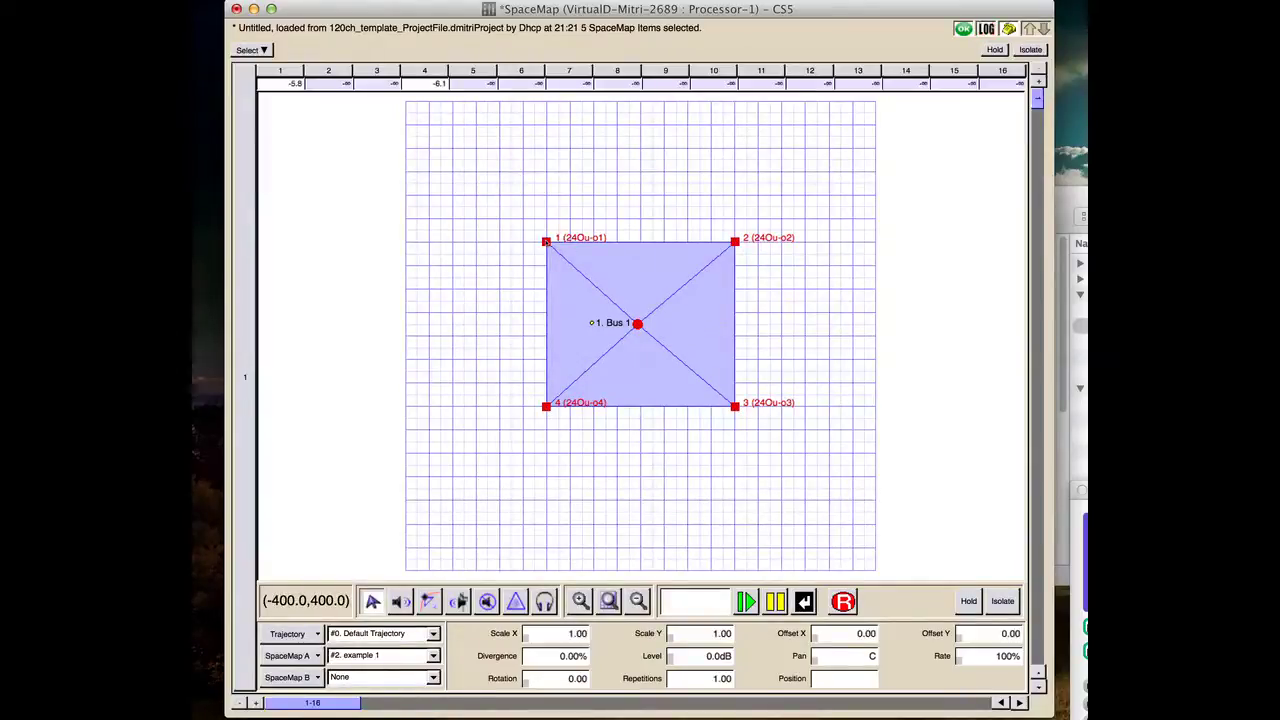
right_click(546, 242)
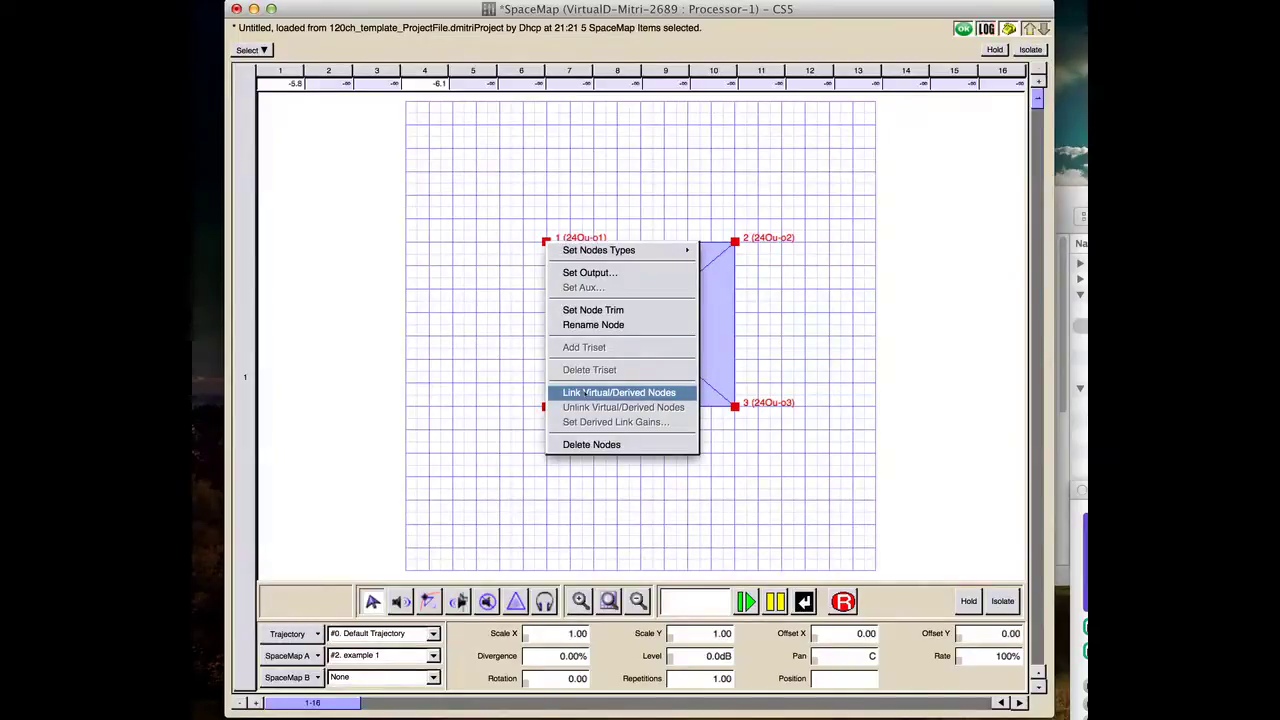
left_click(584, 393)
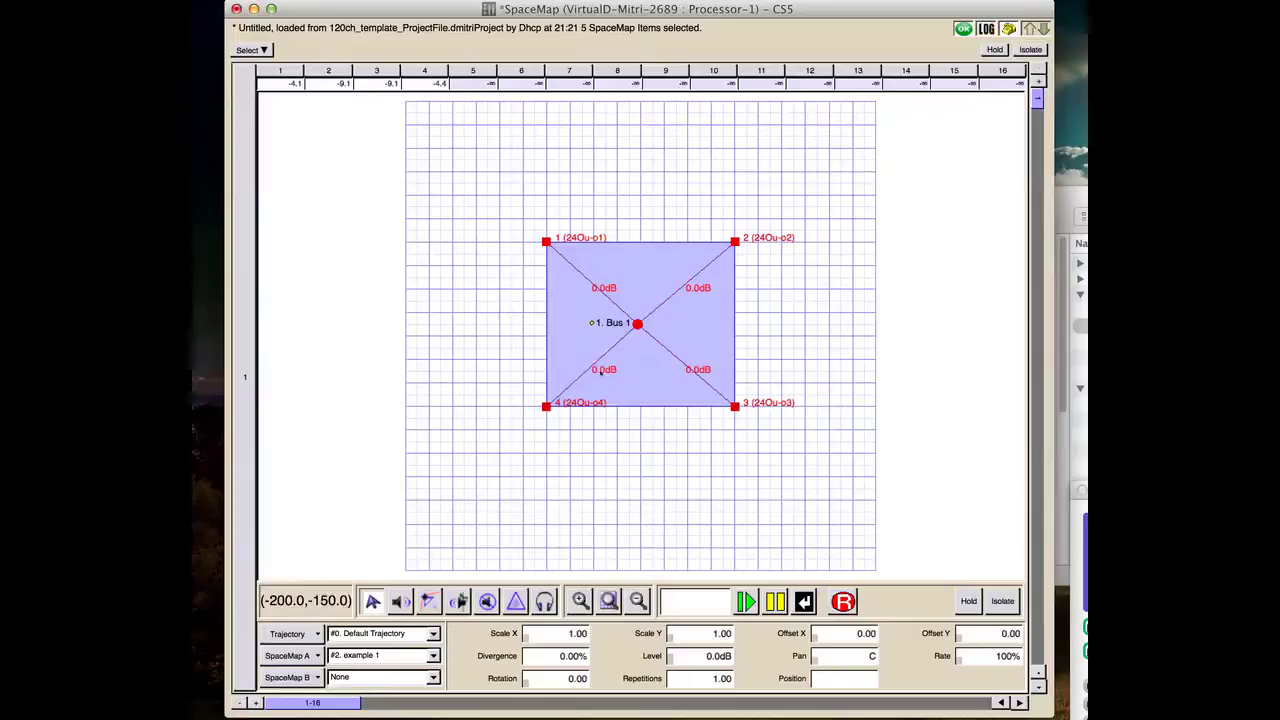
left_click(658, 434)
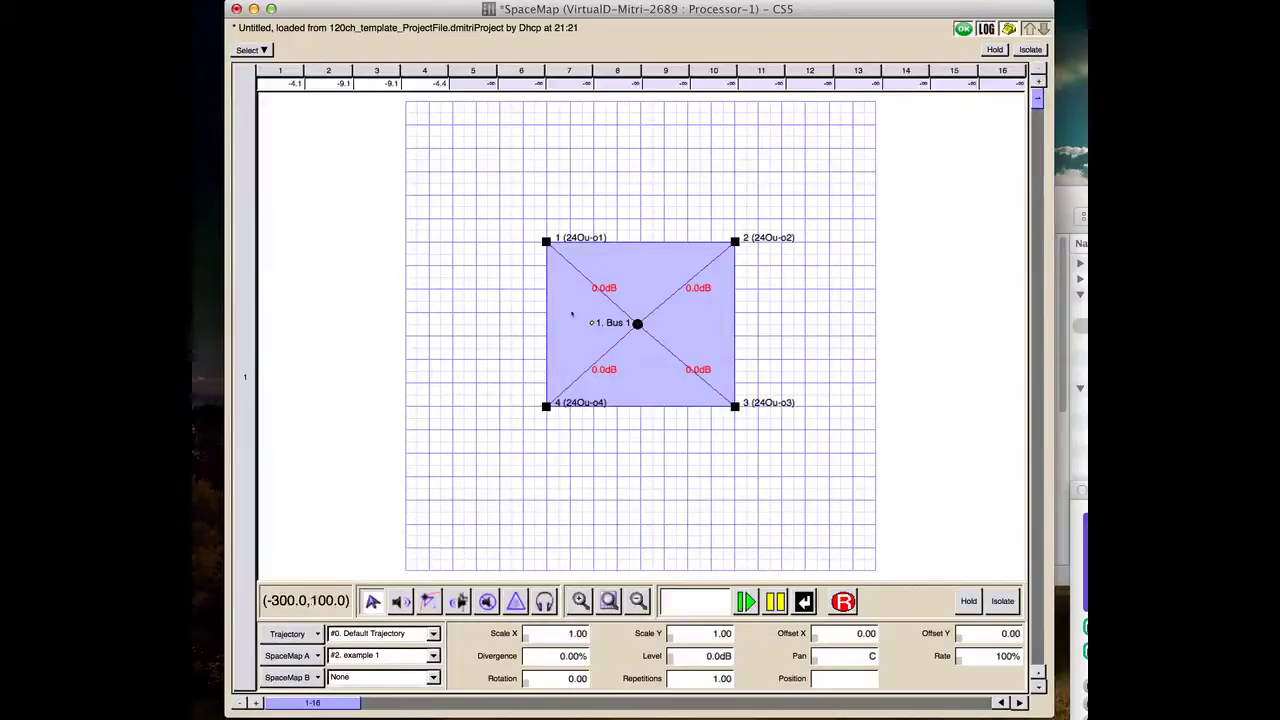
- Set the virtual link gains between the virtual node and the two upper speaker nodes, 1 and 2, to -6 dB
left_click_drag(511, 217, 605, 243)
left_click_drag(740, 255, 763, 254)
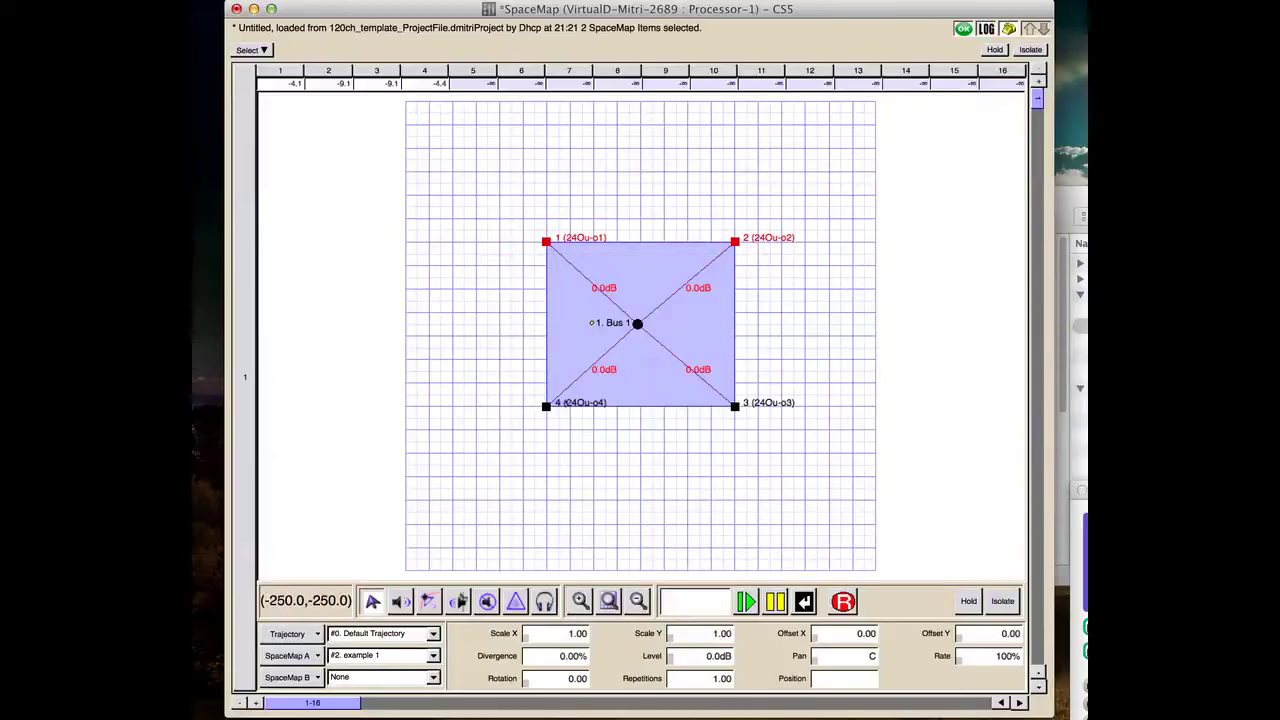
left_click(637, 323, "shift")
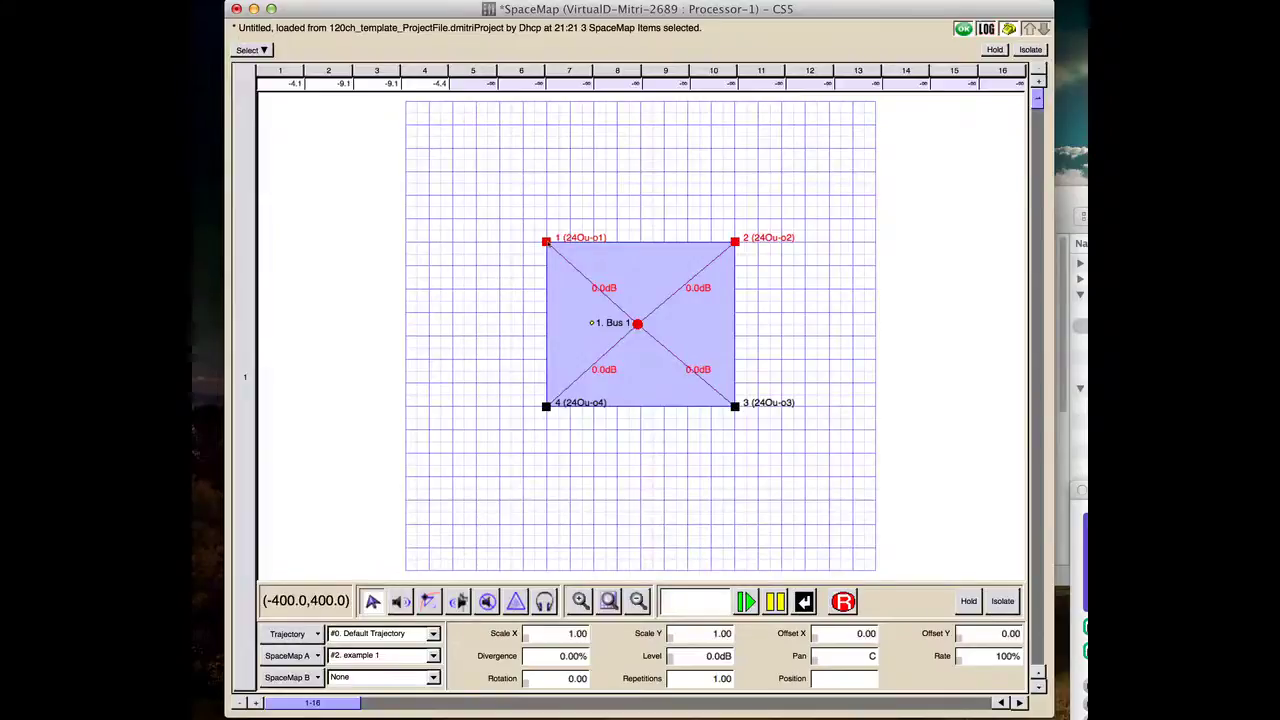
right_click(546, 242)
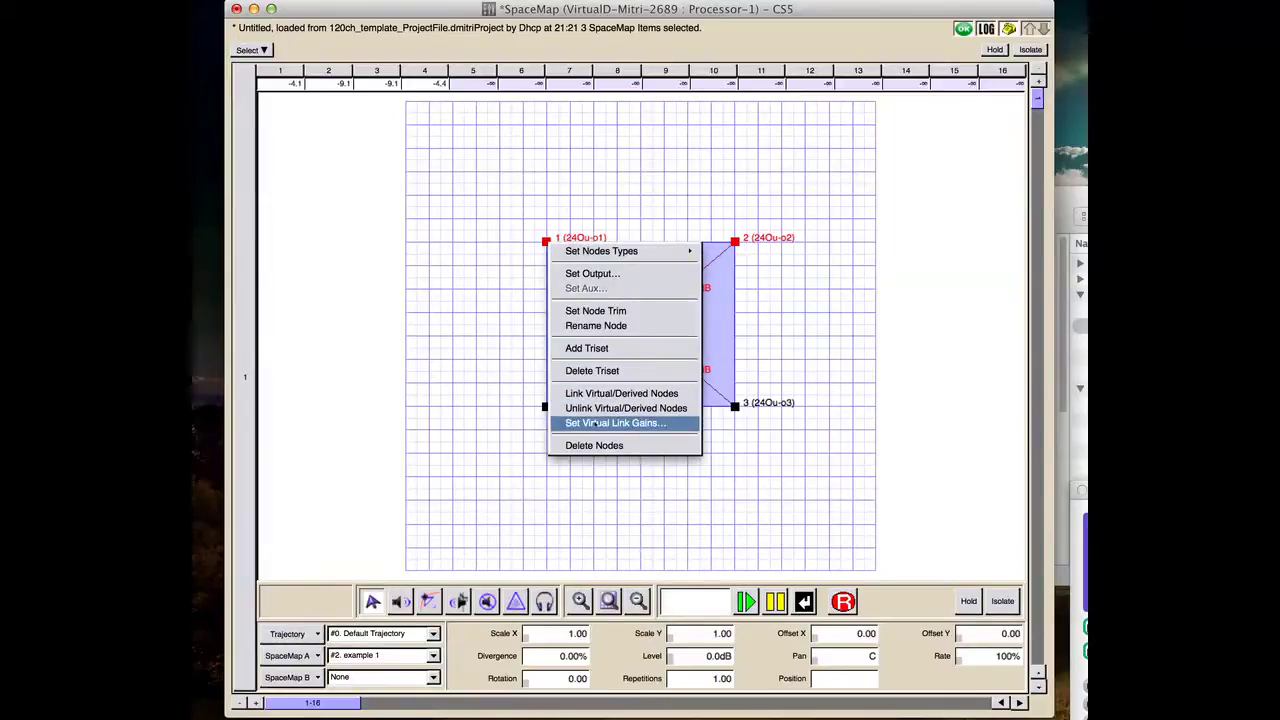
left_click(595, 424)
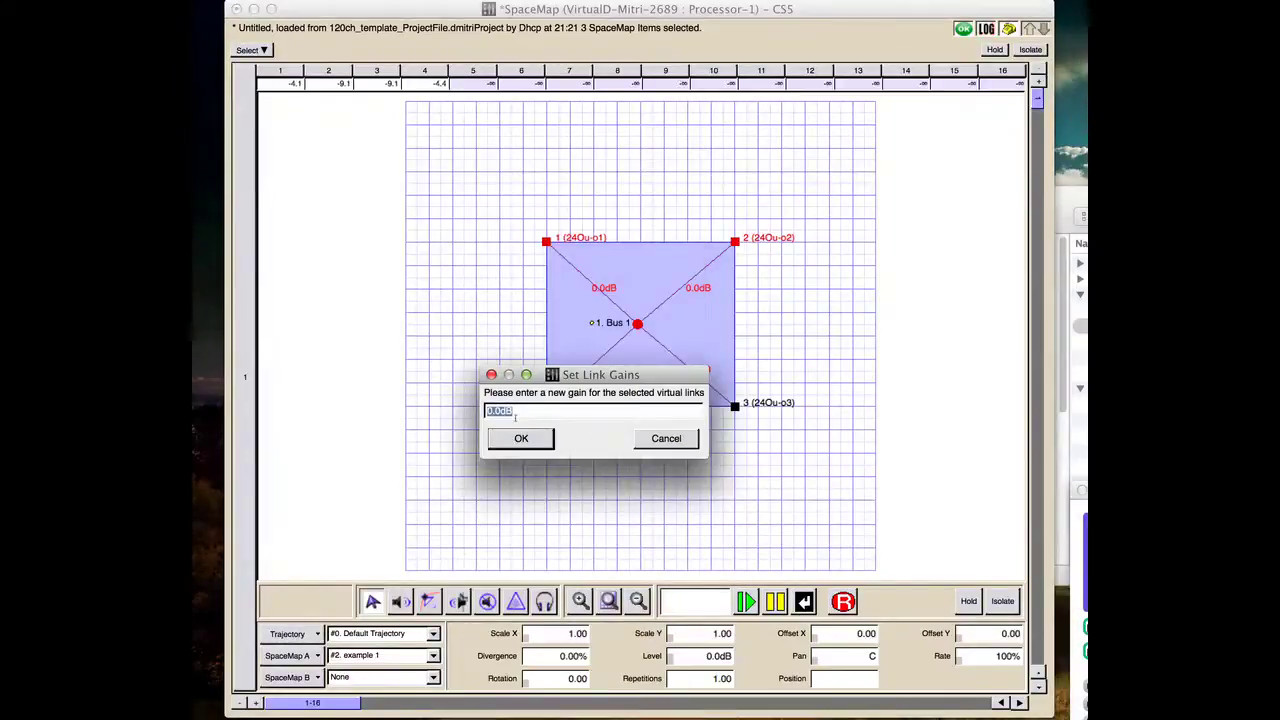
type("-6")
key("Return")
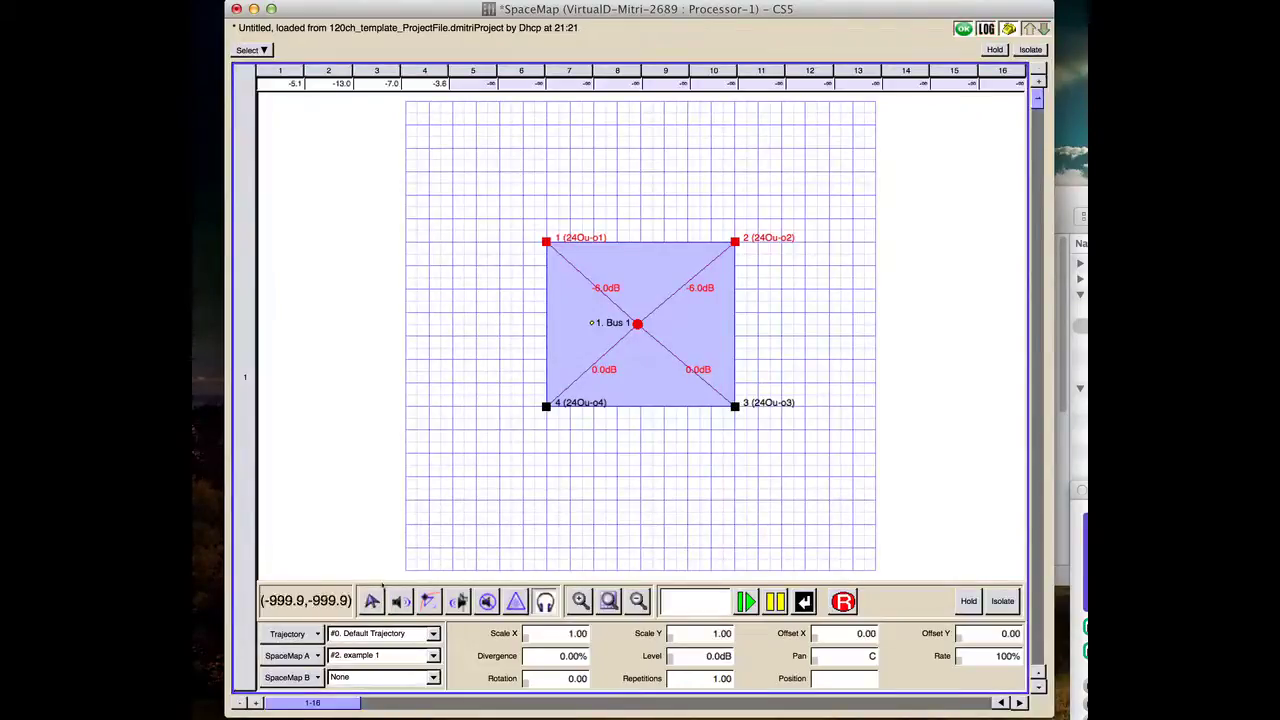
- Audition the new virtual link gains by moving Bus 1 around the virtual node, ending just below it
left_click(513, 570)
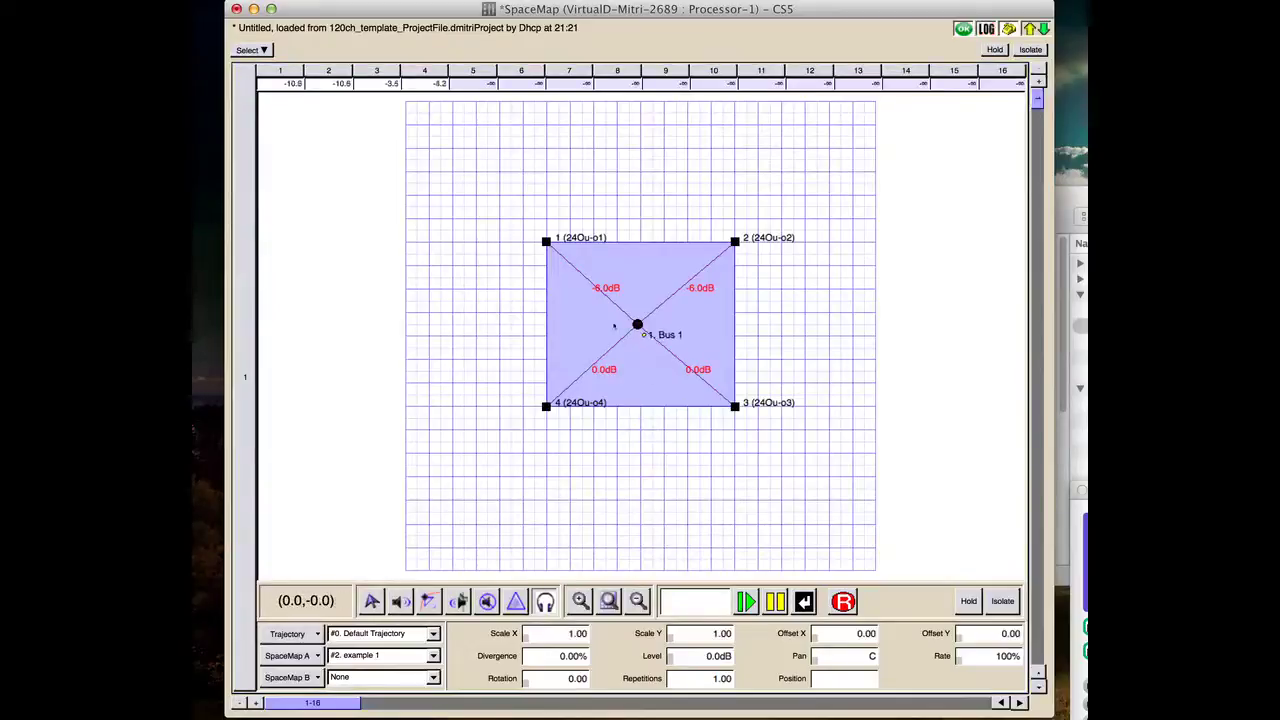
mouse_move(626, 374)
left_mouse_down()
mouse_move(560, 295)
mouse_move(548, 243)
mouse_move(735, 243)
mouse_move(666, 263)
mouse_move(637, 323)
left_mouse_up()
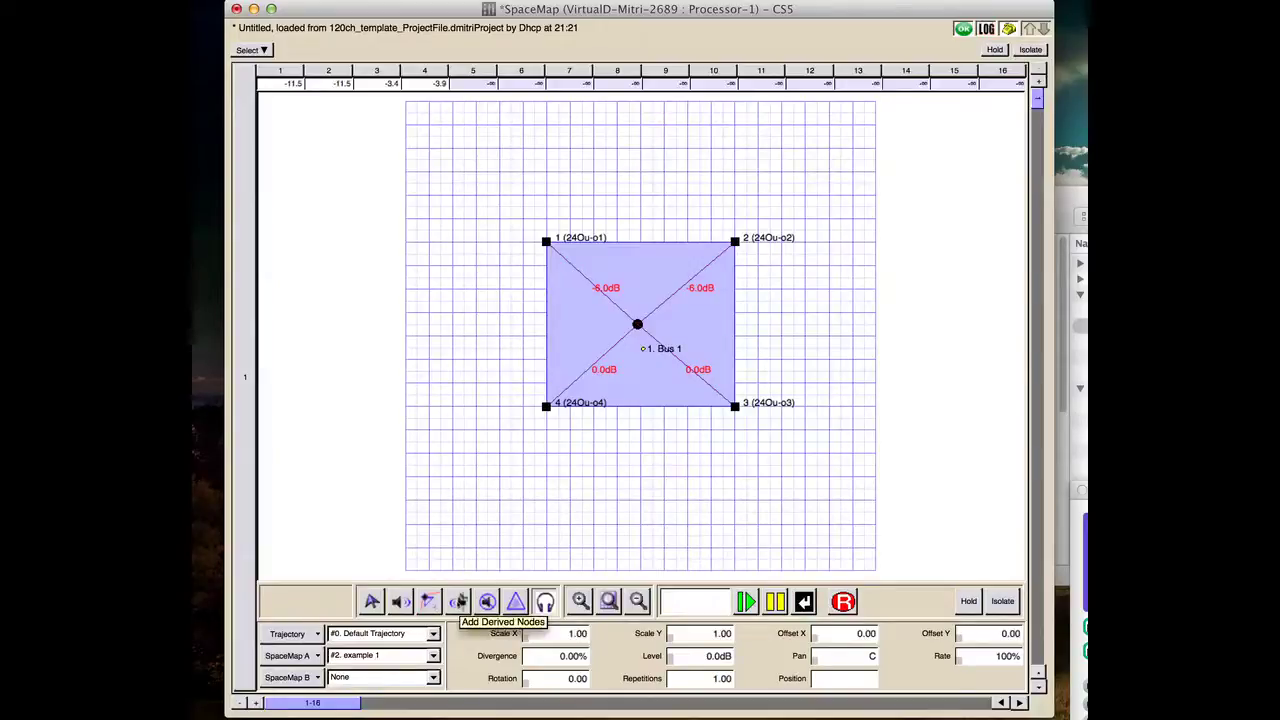
- Add two derived nodes, one below and left of the rectangle at about (-700, -600) and one above it at about (150, 850)
left_click(459, 600)
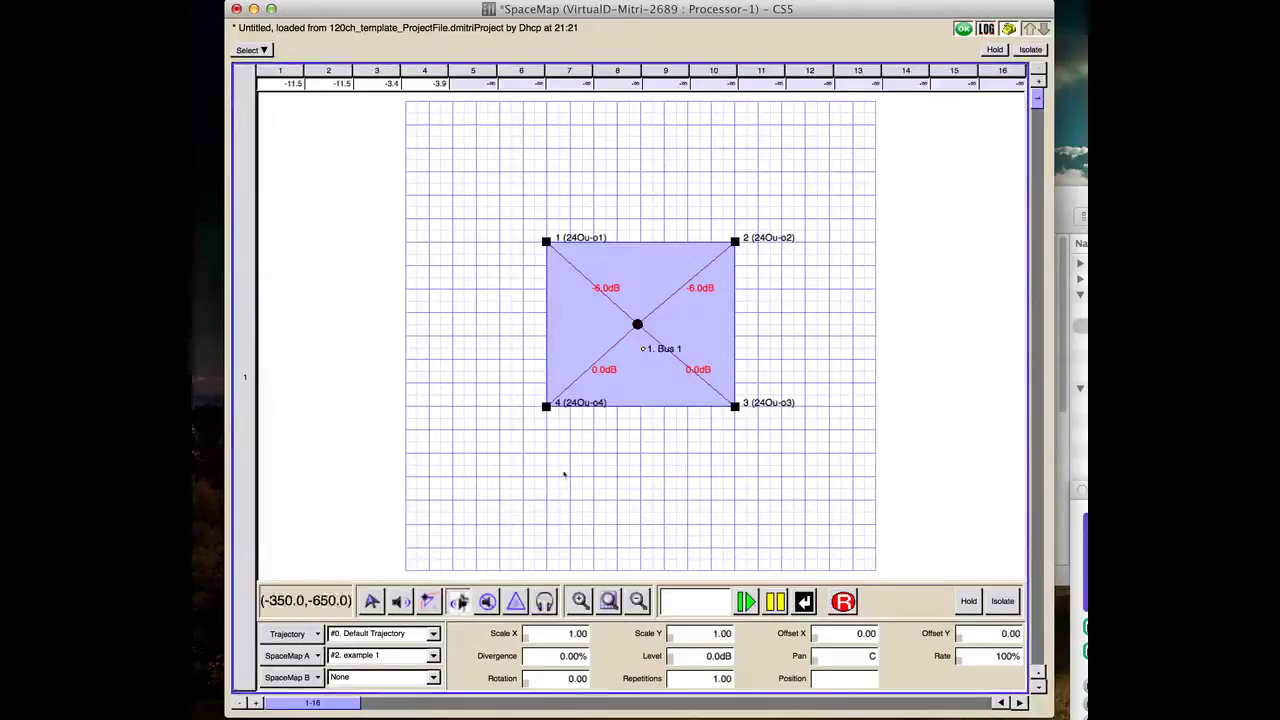
left_click(477, 478)
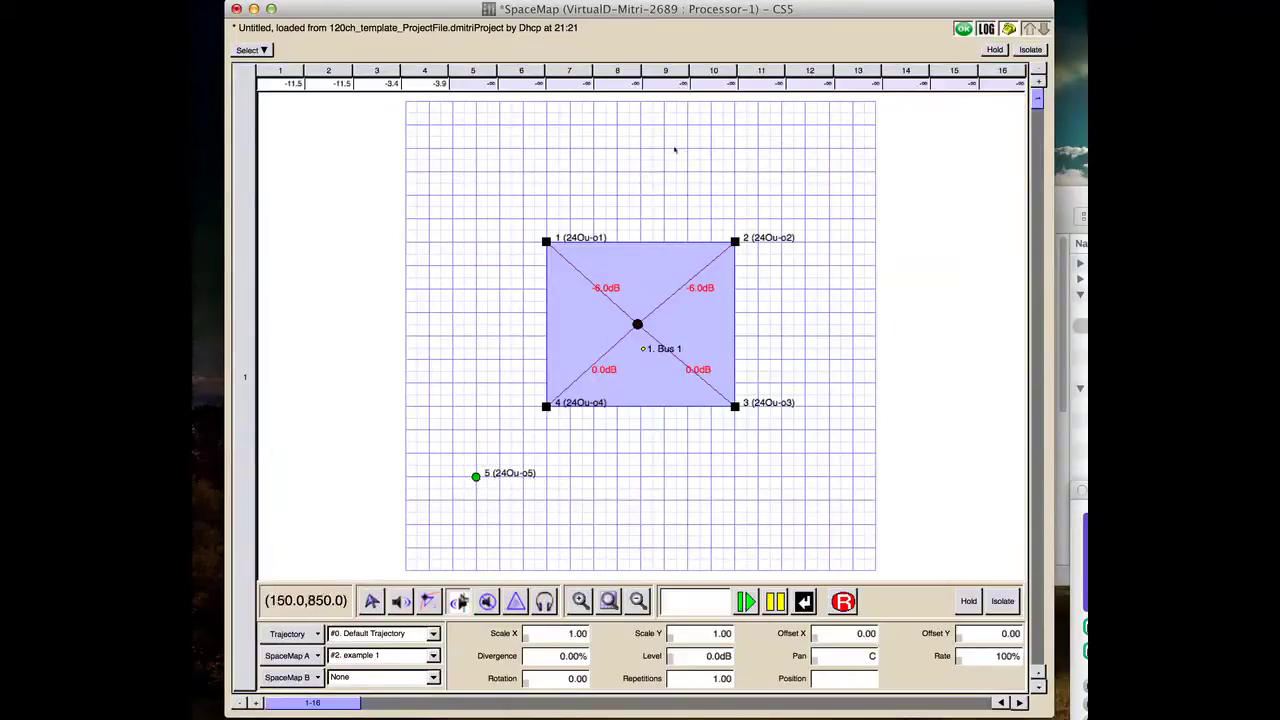
left_click(675, 148)
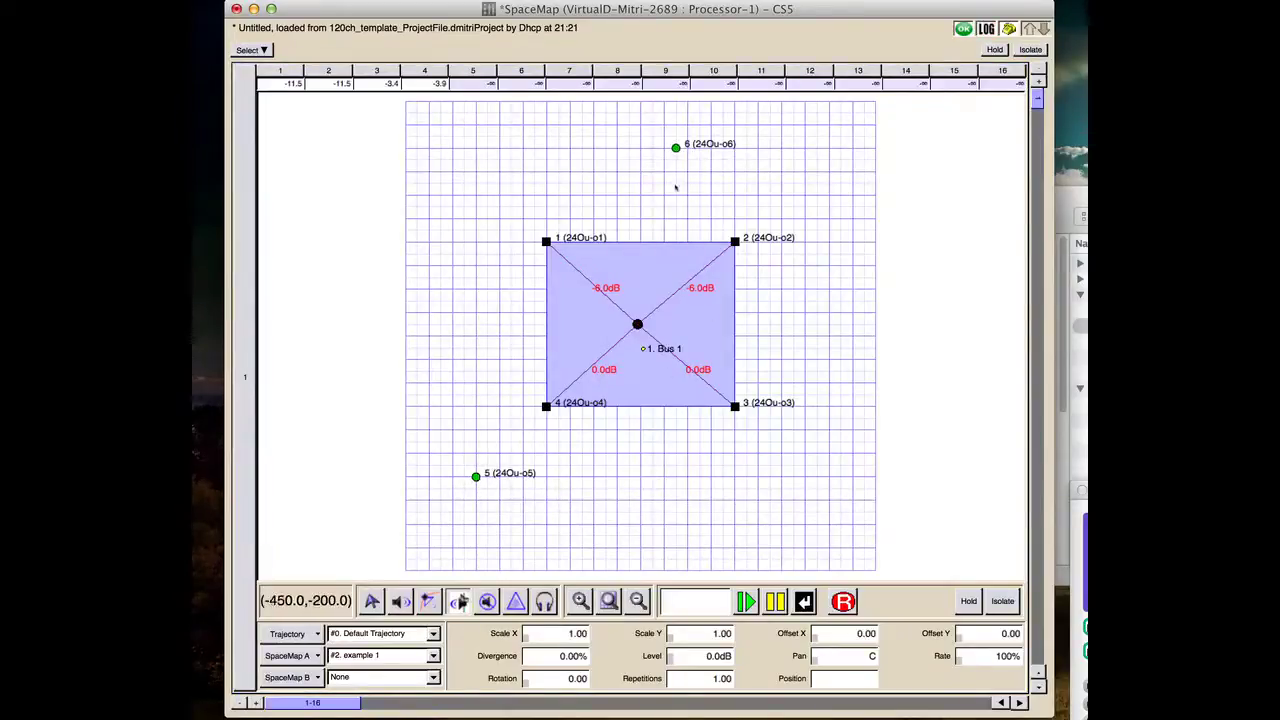
- View the output choices for the lower-left derived node and close them without changing the output
right_click(476, 478)
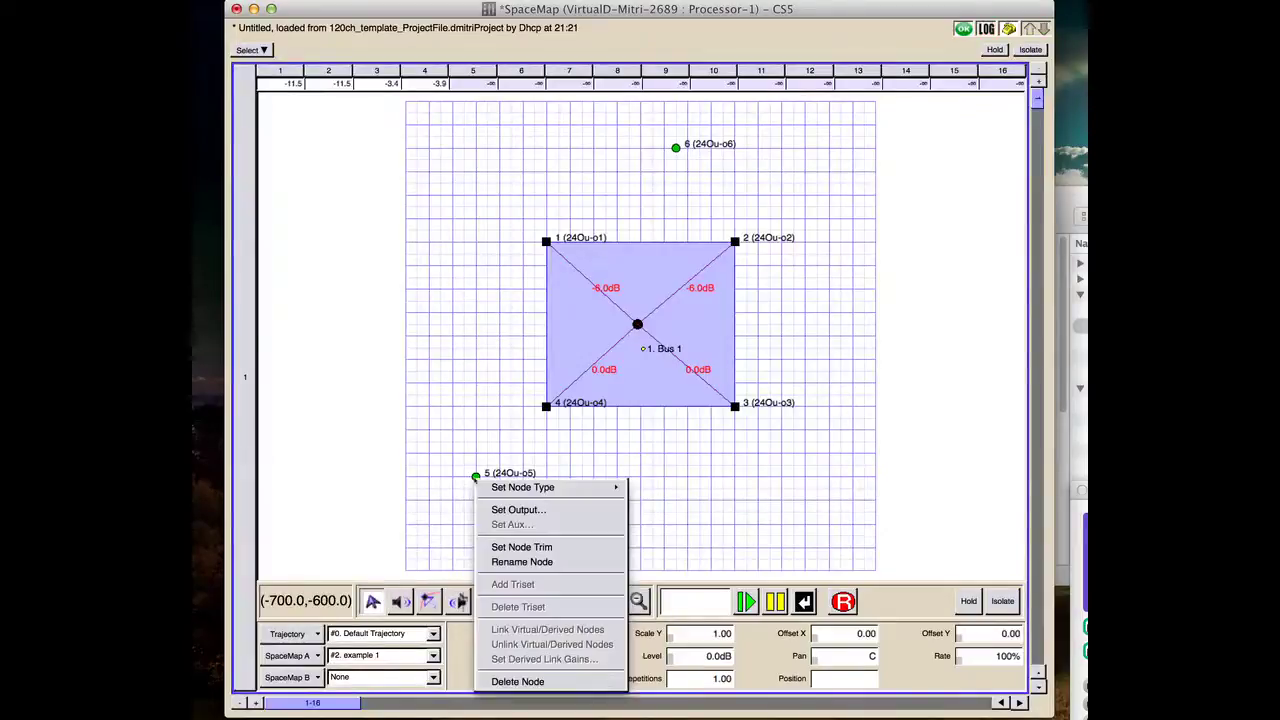
left_click(512, 510)
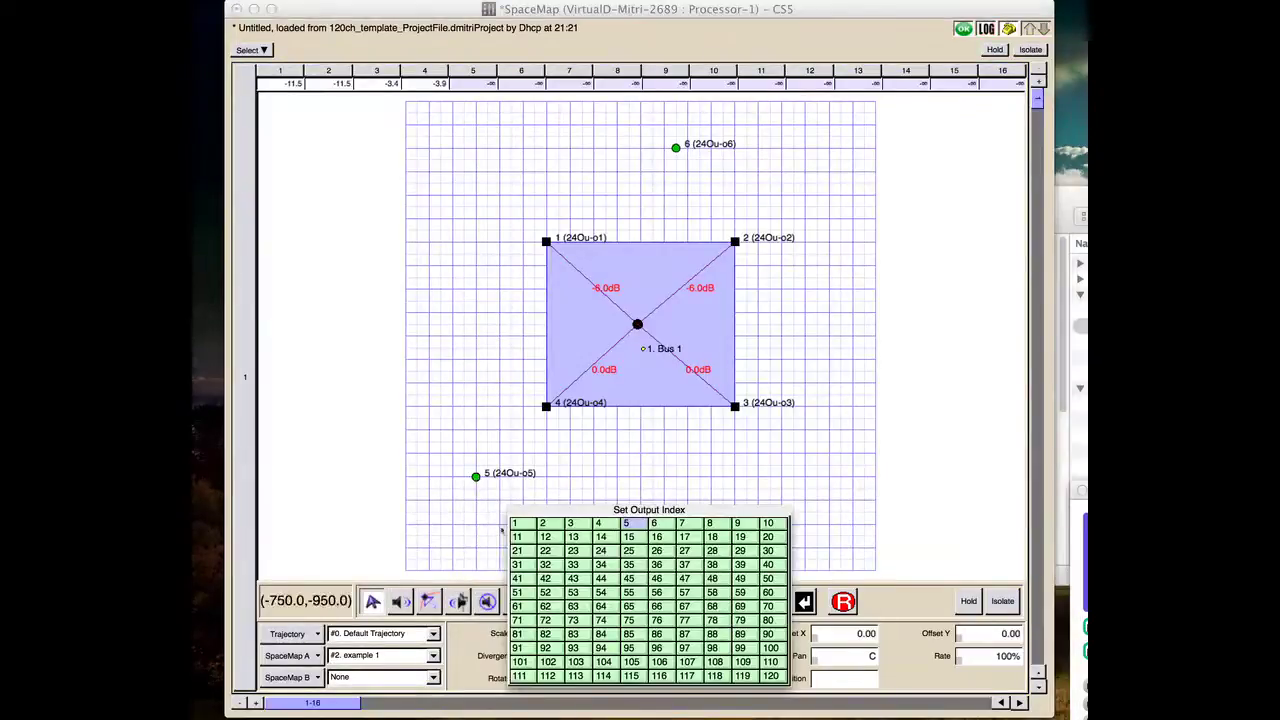
left_click(471, 503)
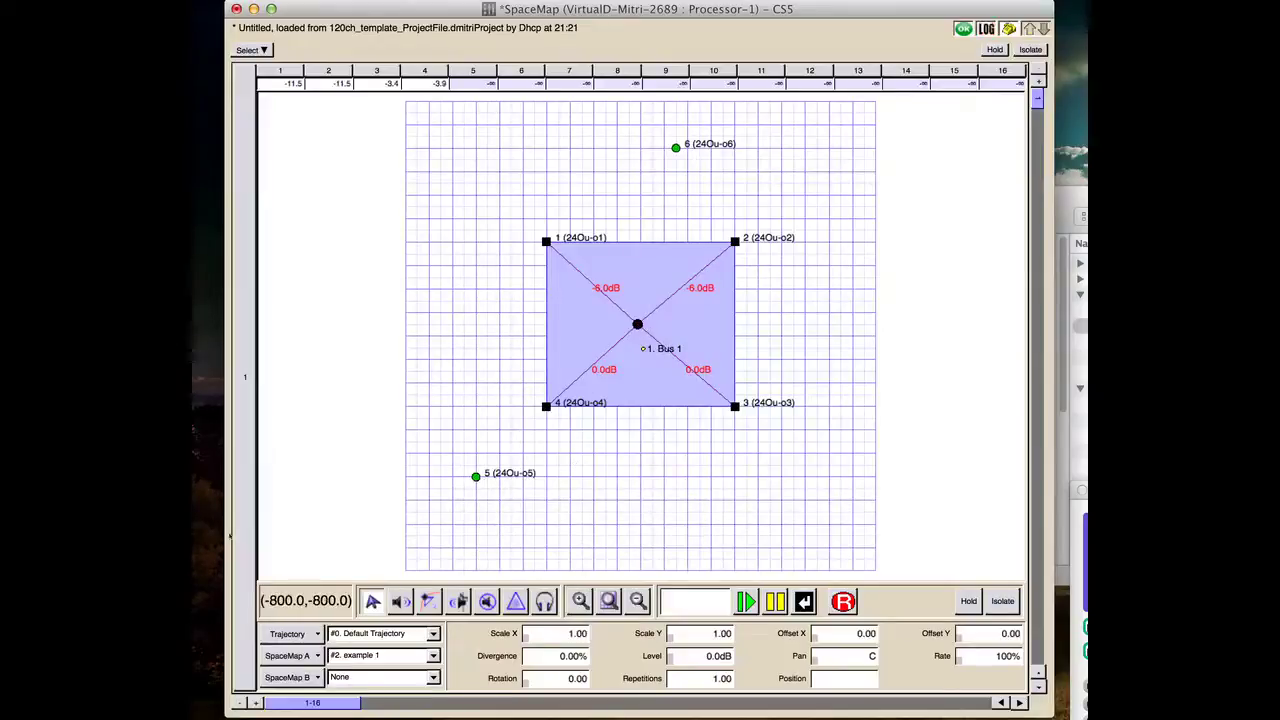
- Link the lower-left derived node to the two lower speaker nodes, 3 and 4, and clear the selection
left_click_drag(457, 494, 772, 376)
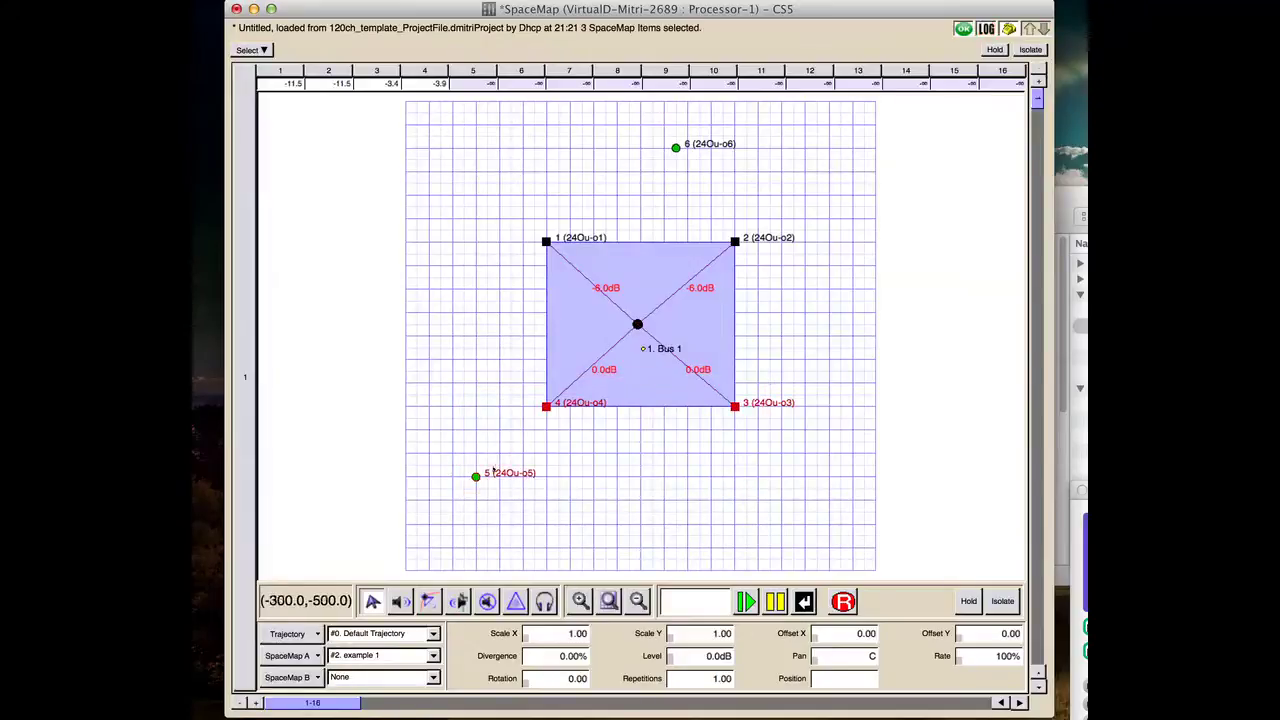
right_click(476, 477)
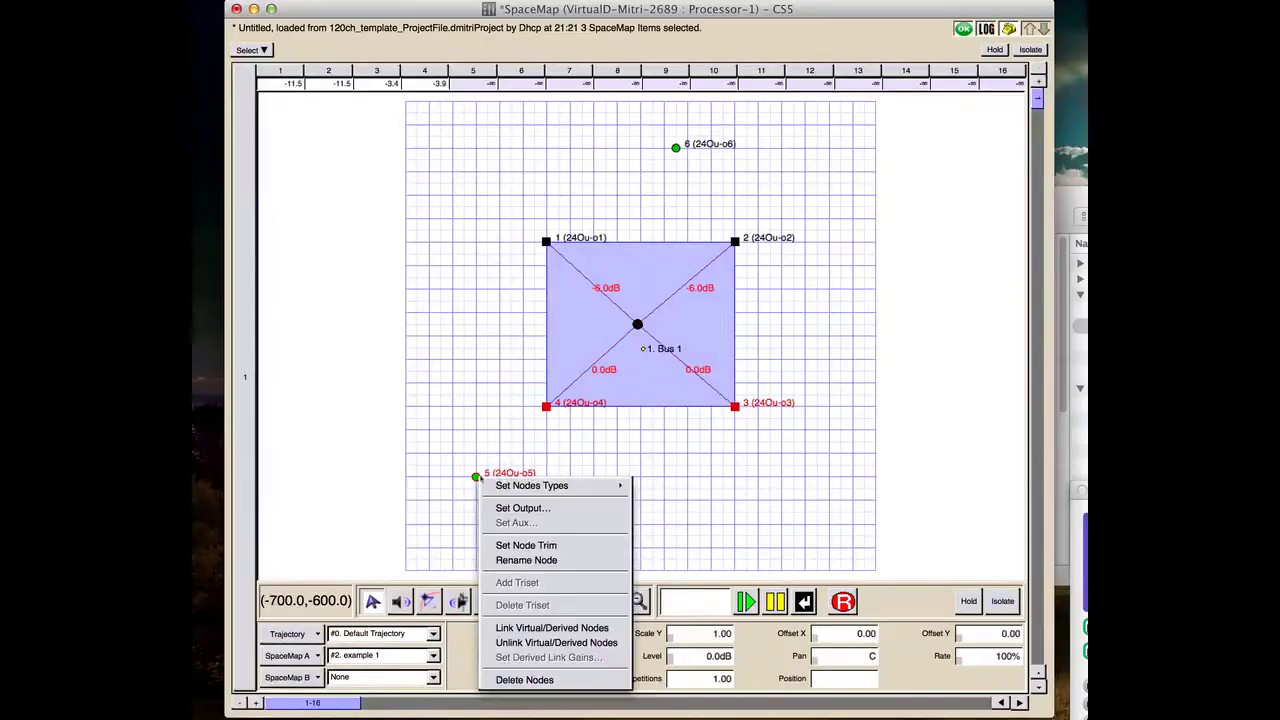
left_click(531, 629)
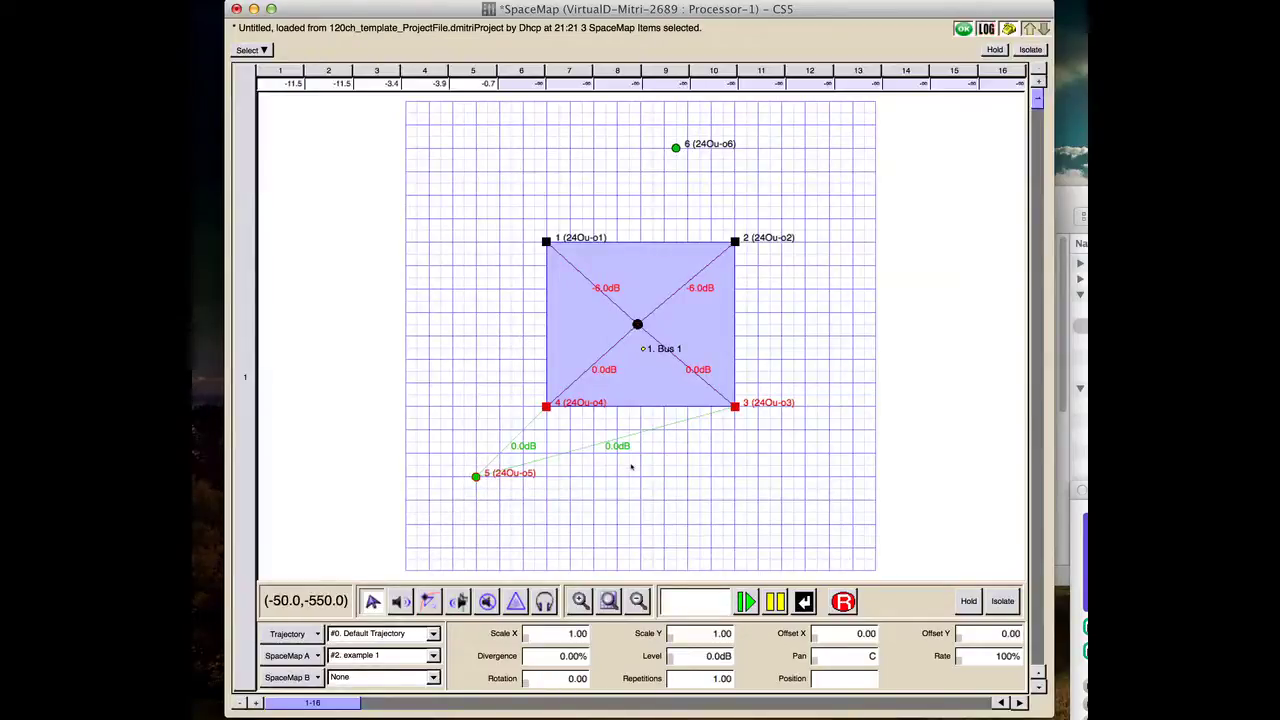
left_click(543, 487)
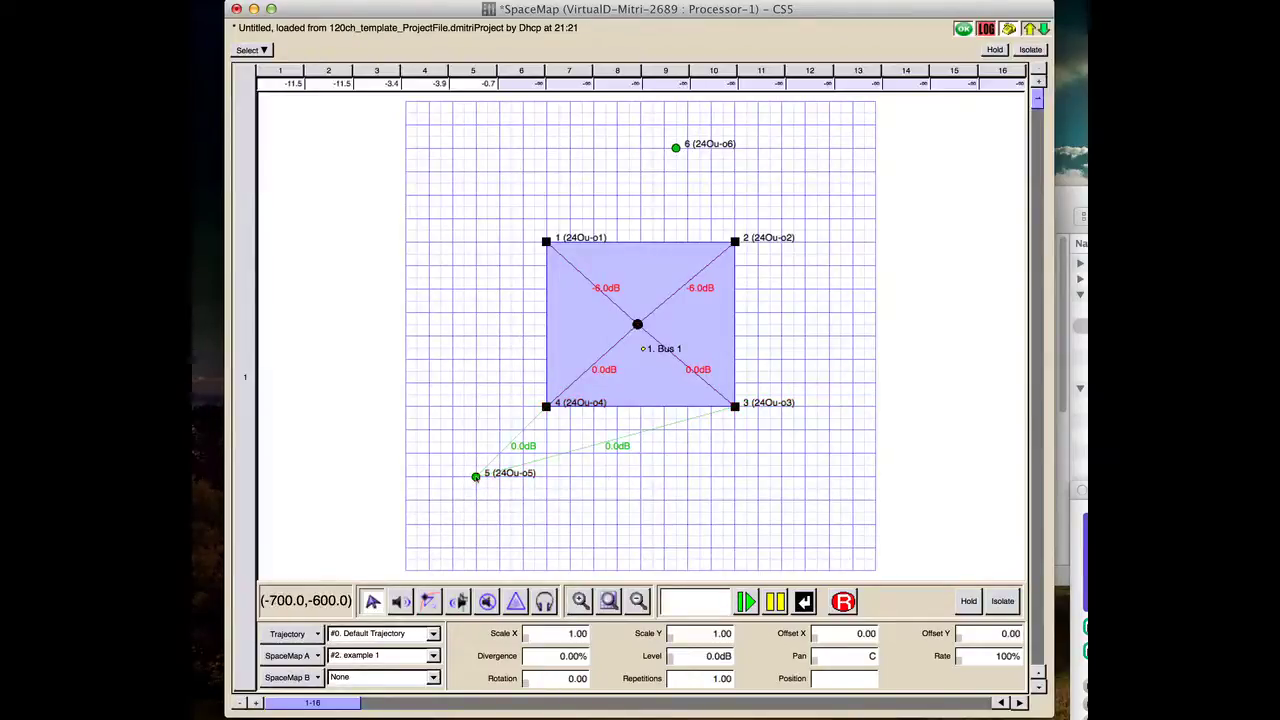
- Set the derived link gain between speaker node 4 and the lower-left derived node to -3 dB
left_click(545, 406, "shift")
right_click(545, 406)
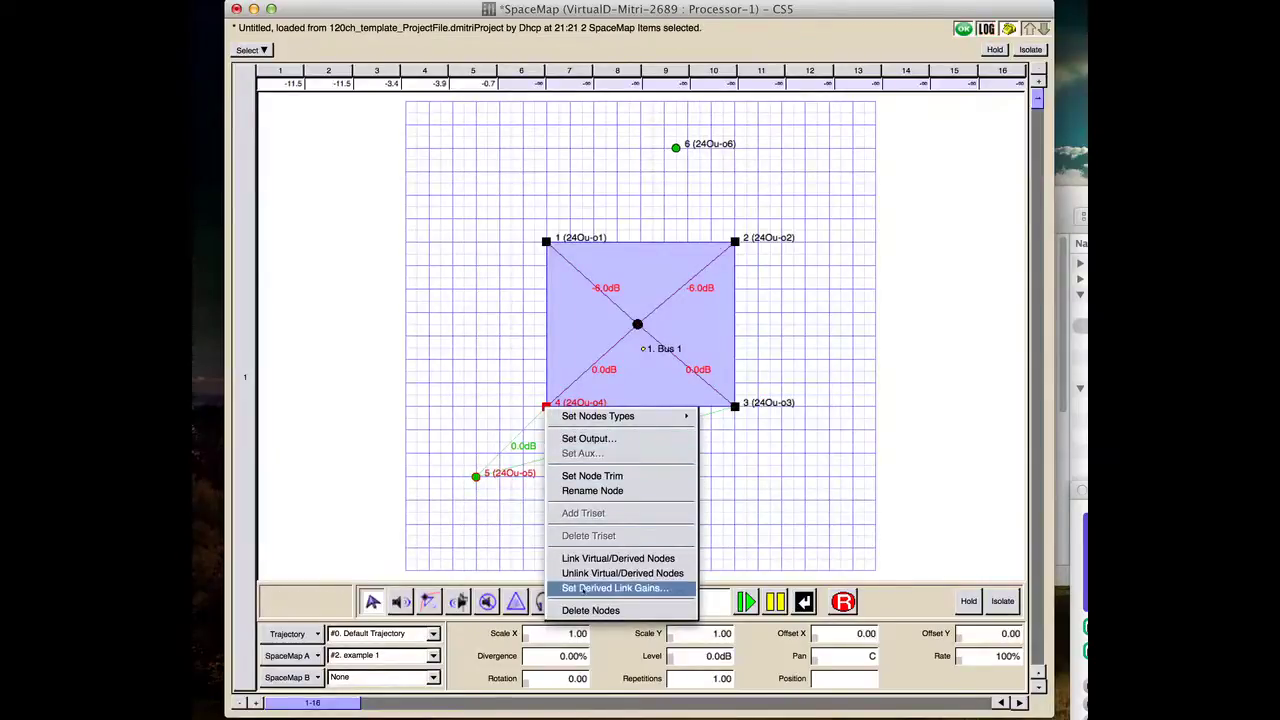
left_click(614, 588)
type("-3")
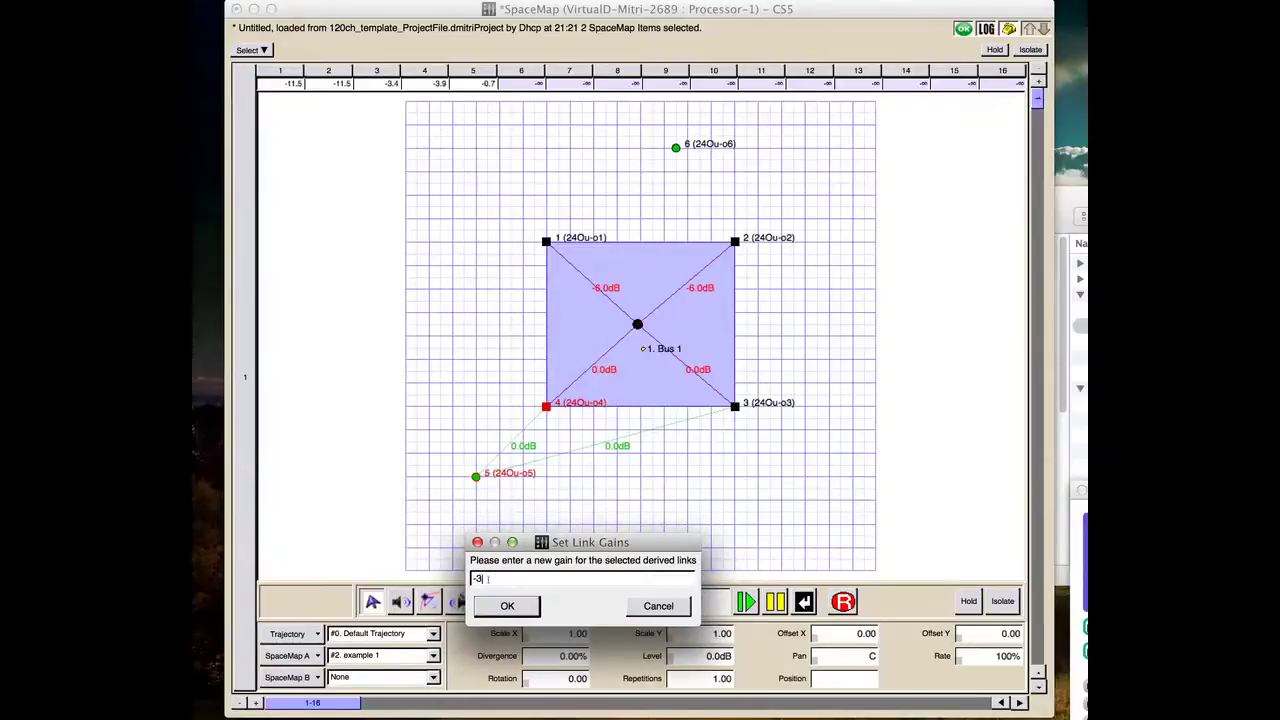
key("Return")
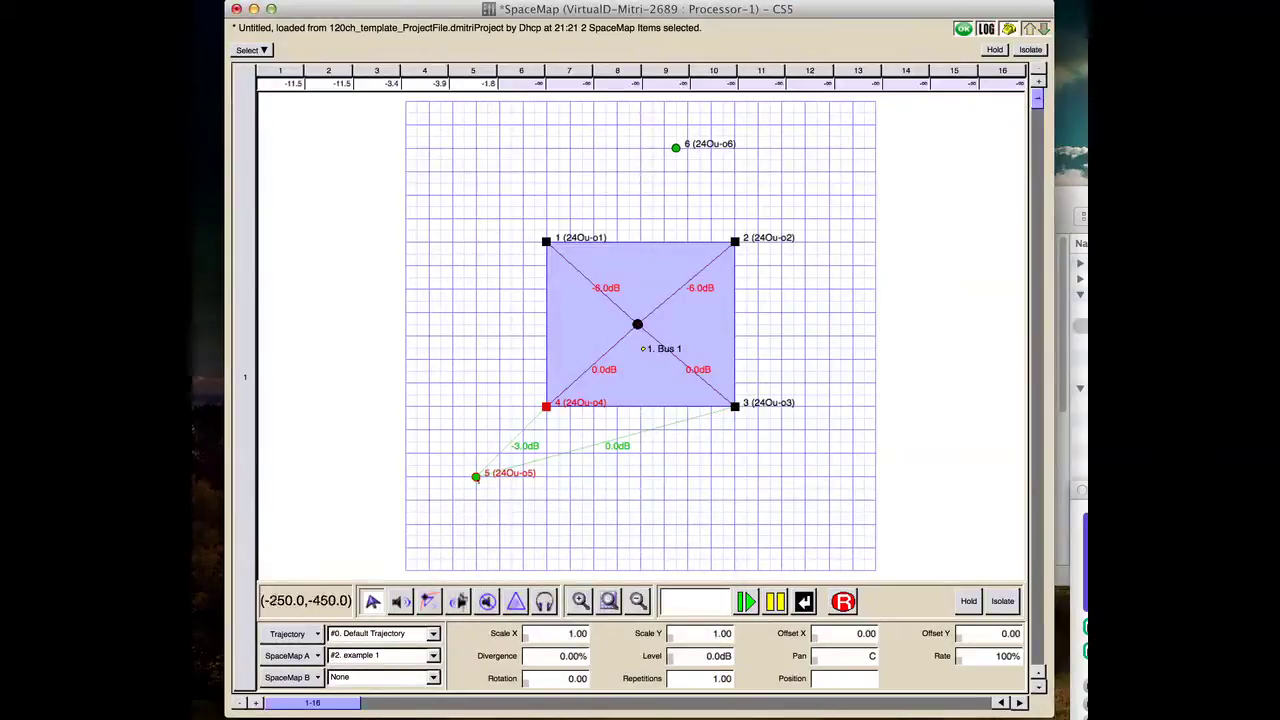
- Set the derived link gain between speaker node 3 and the lower-left derived node to -3 dB
left_click(736, 406, "shift")
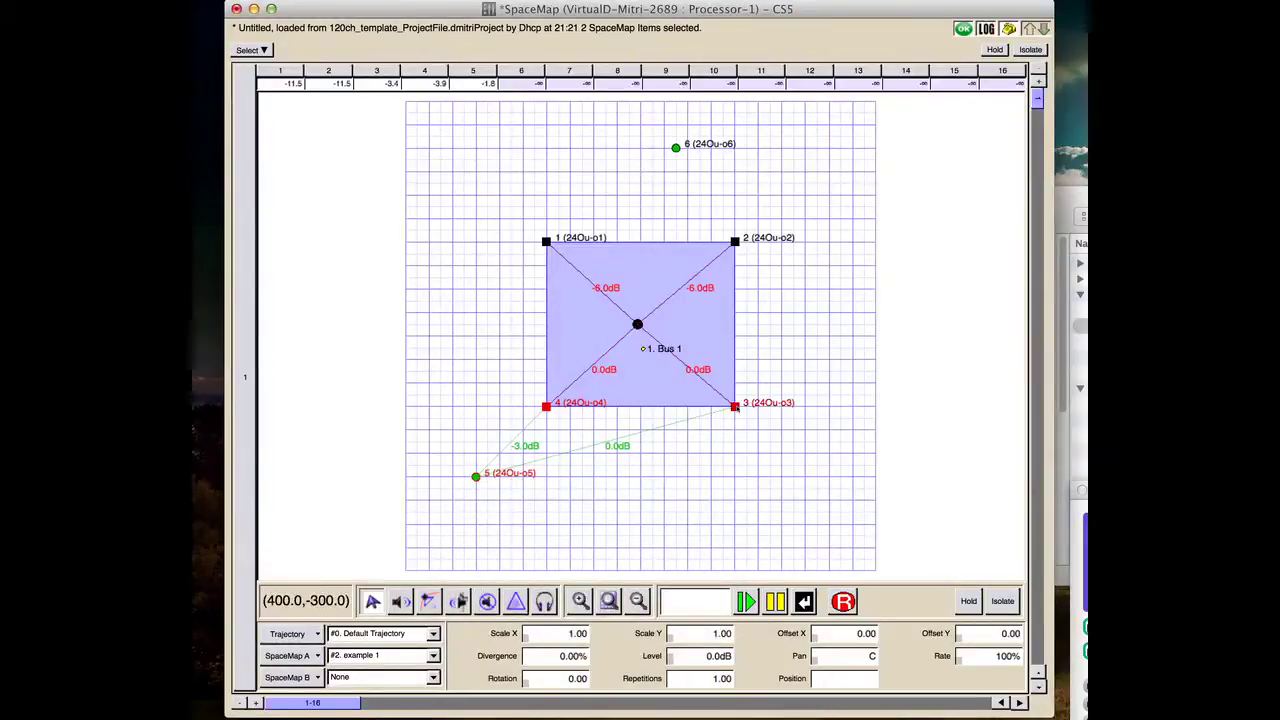
right_click(736, 406)
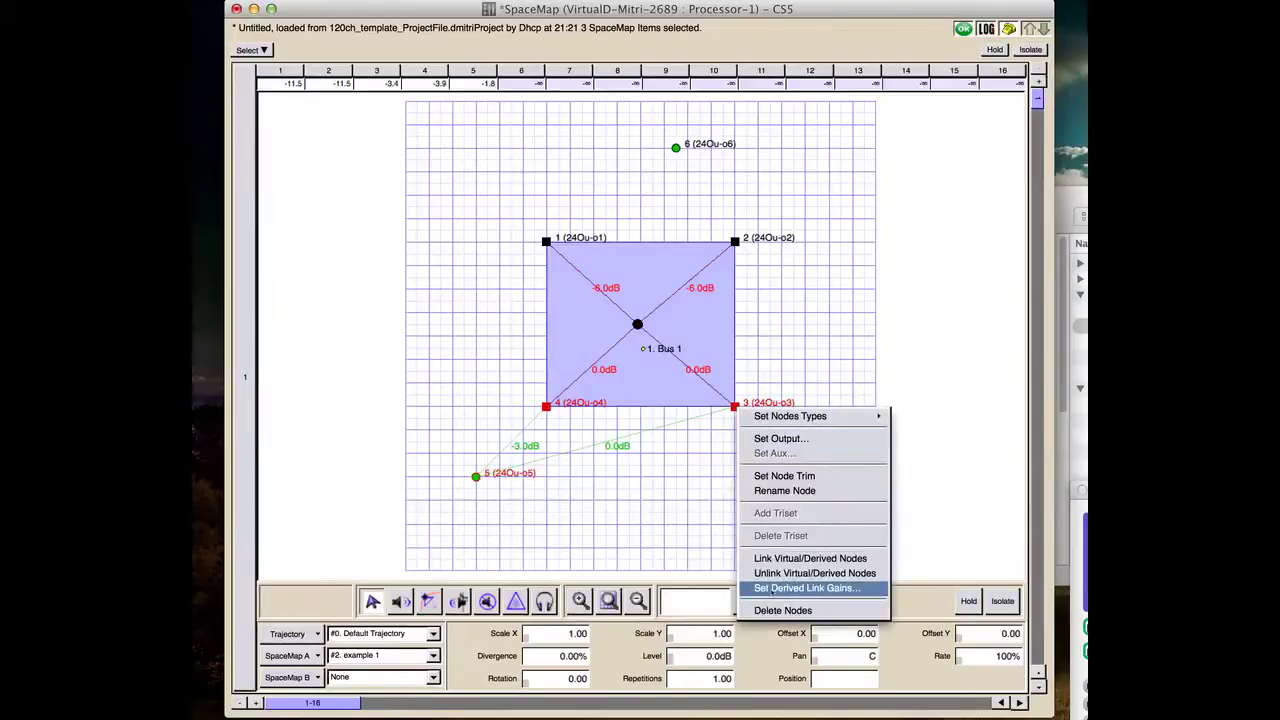
left_click(785, 588)
key("Return")
left_click(586, 494)
- Link the upper derived node to the two upper speaker nodes, 1 and 2
left_click_drag(508, 123, 796, 260)
right_click(677, 148)
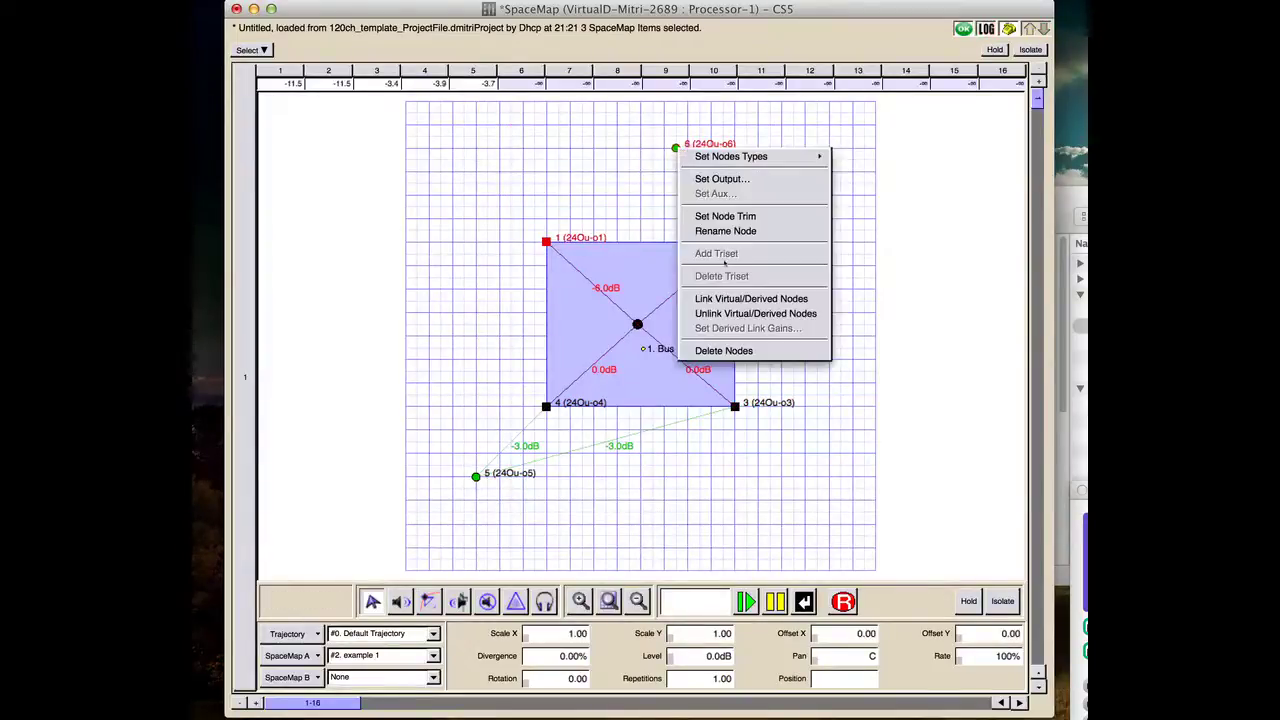
left_click(733, 299)
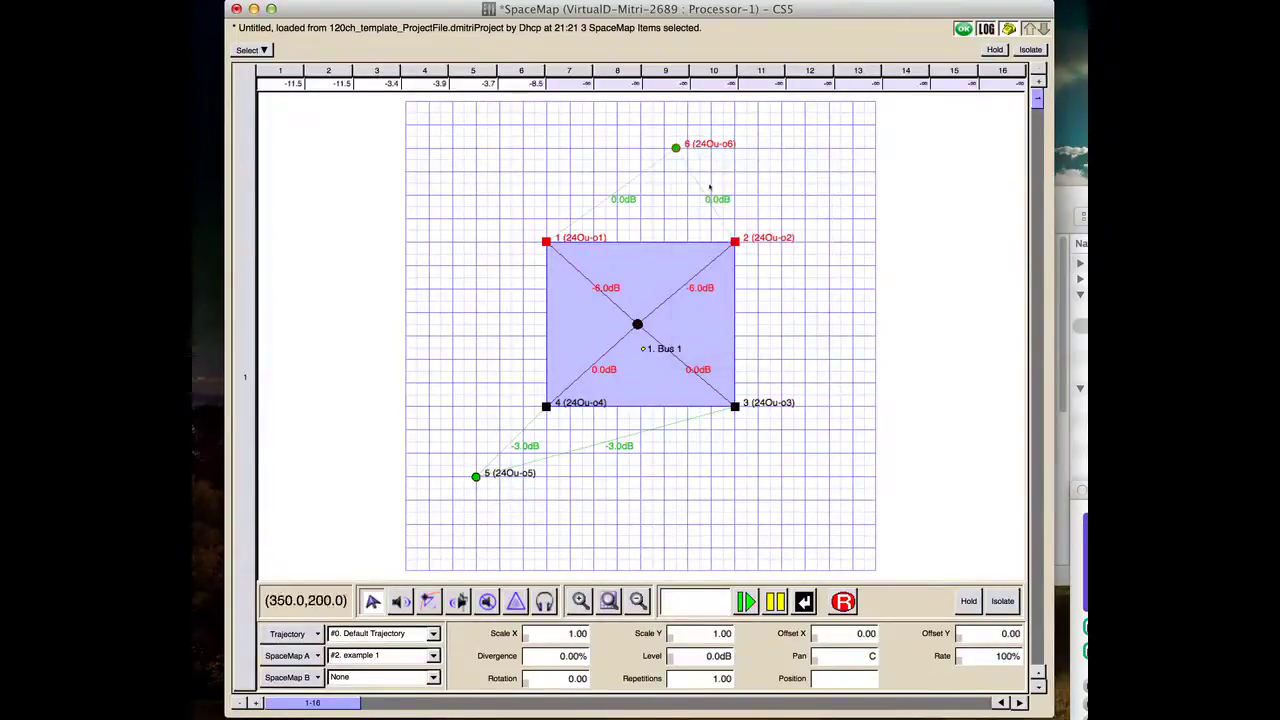
- Set the derived link gains between the upper derived node and speaker nodes 1 and 2 to -3 dB
right_click(677, 148)
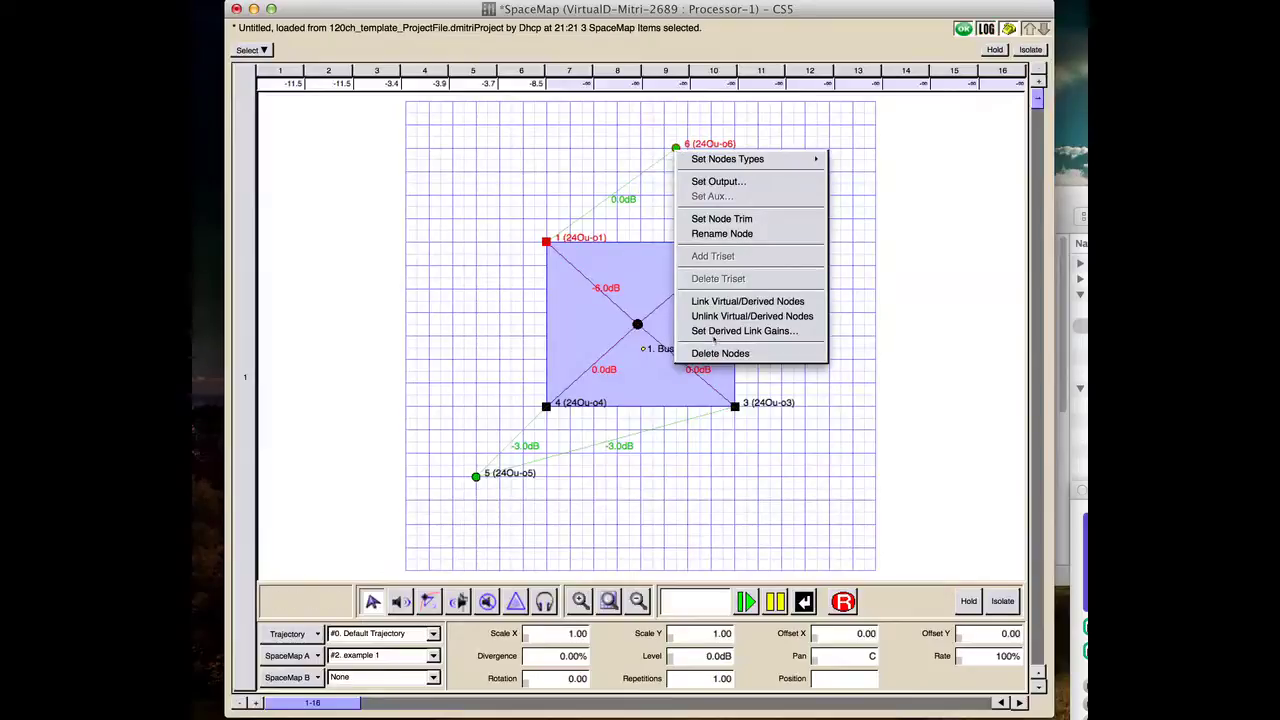
left_click(710, 331)
type("-3")
key("Return")
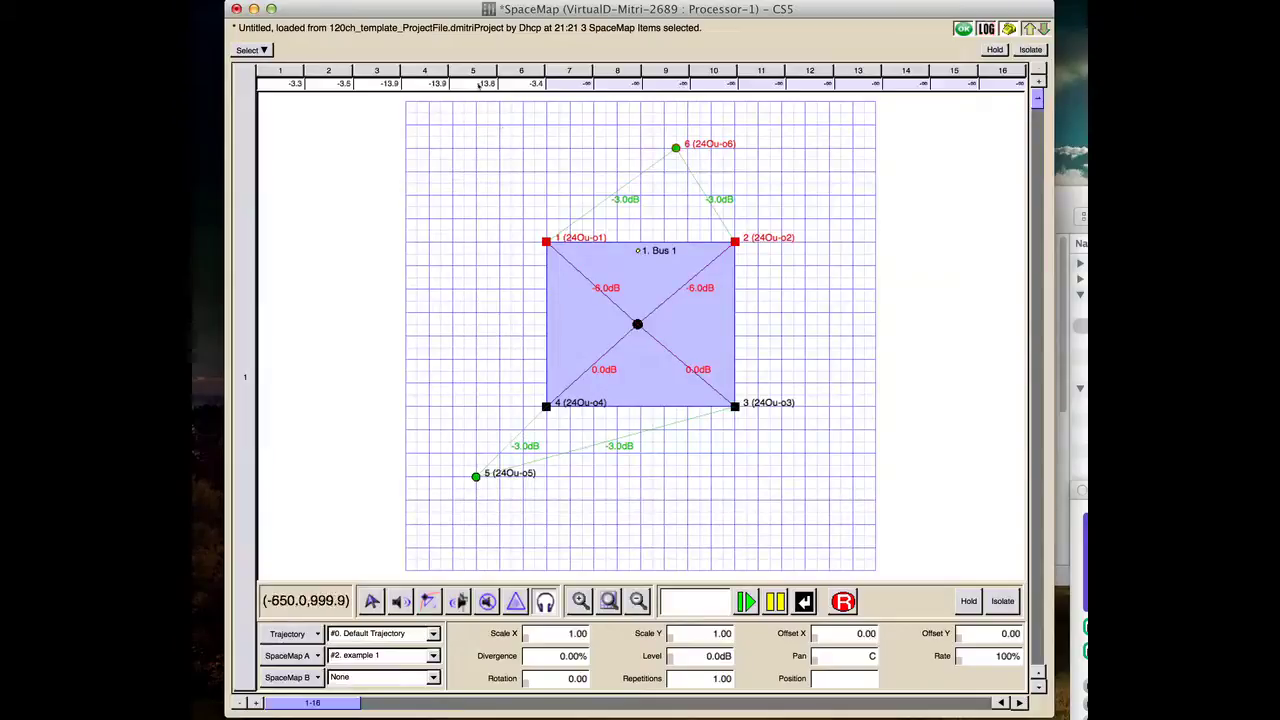
- Check the channel levels by moving Bus 1 through the rectangle to just beside the central virtual node
mouse_move(638, 250)
left_mouse_down()
mouse_move(641, 362)
mouse_move(586, 327)
mouse_move(663, 263)
mouse_move(643, 366)
mouse_move(616, 316)
left_mouse_up()
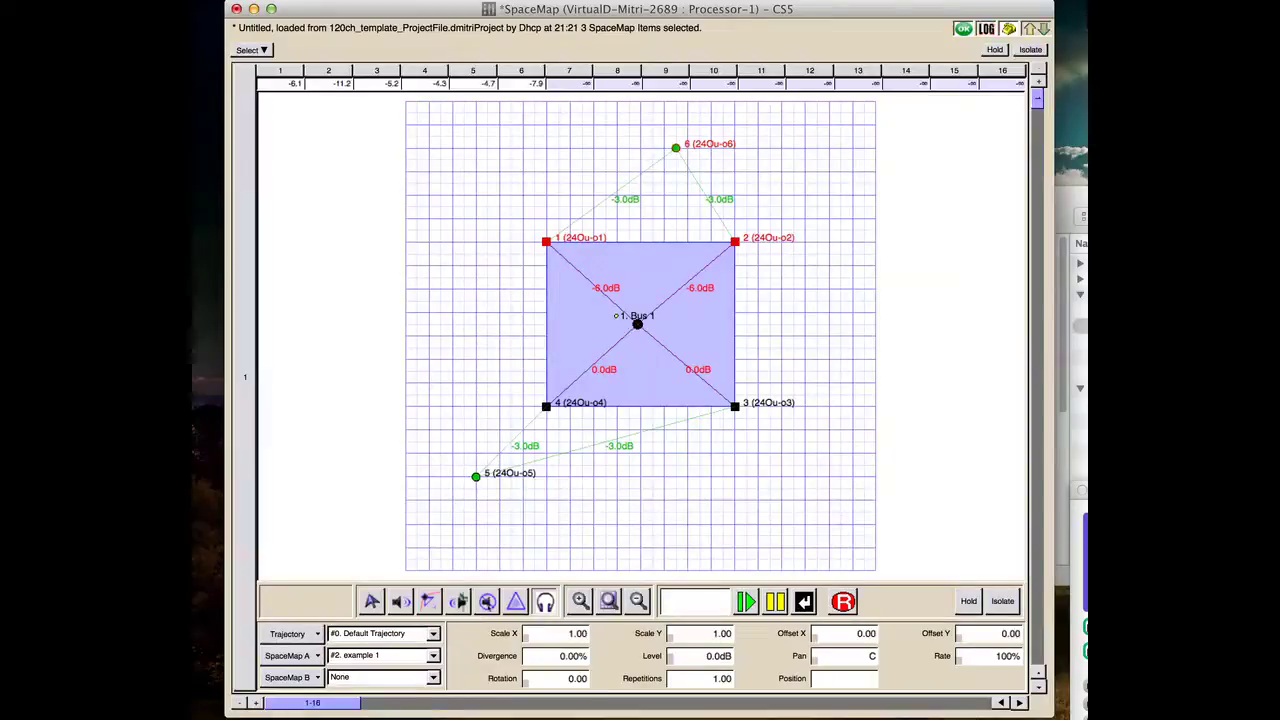
left_click_drag(608, 486, 607, 369)
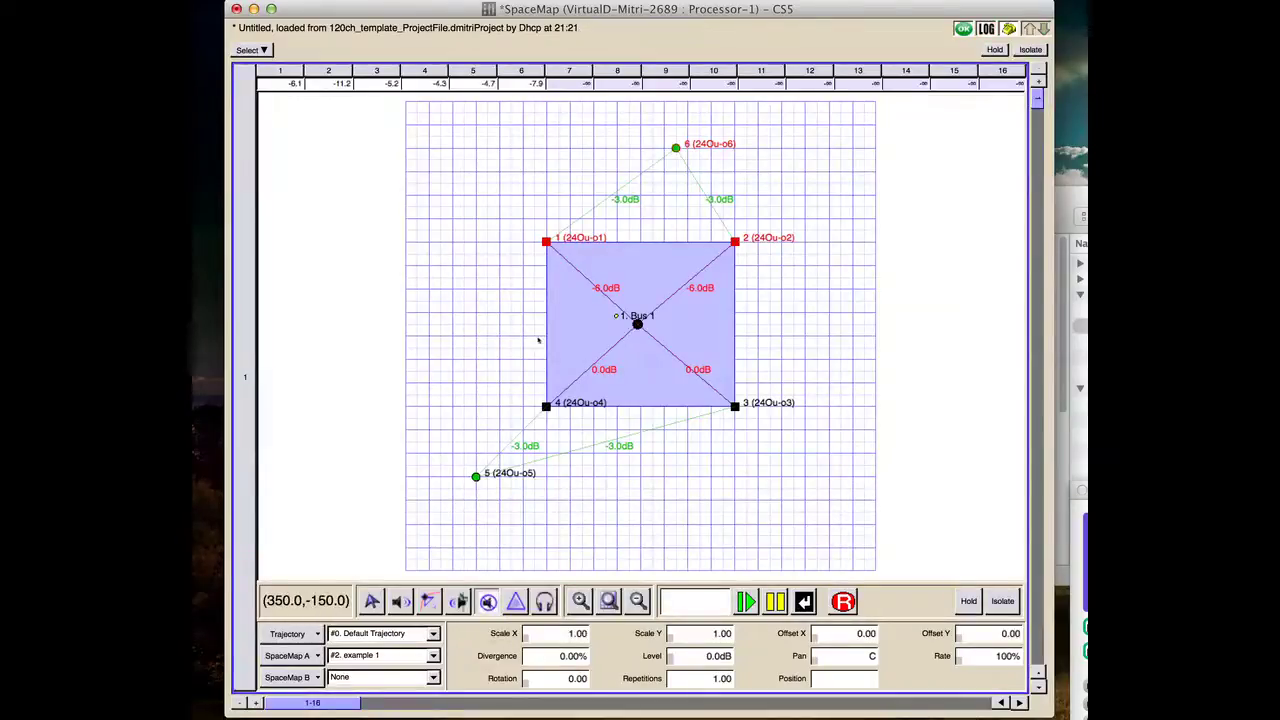
- Add silent nodes outside the rectangle's four sides and a triset joining the lower one to speaker nodes 3 and 4
left_click(463, 324)
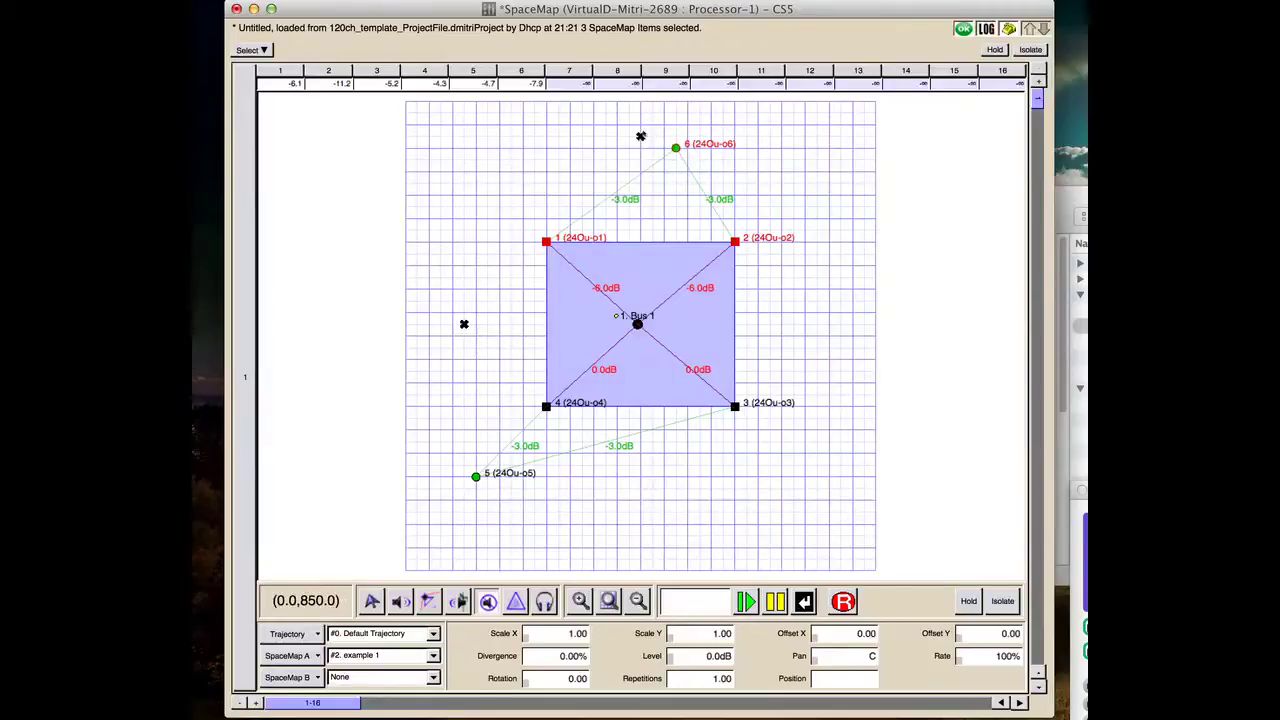
left_click(852, 336)
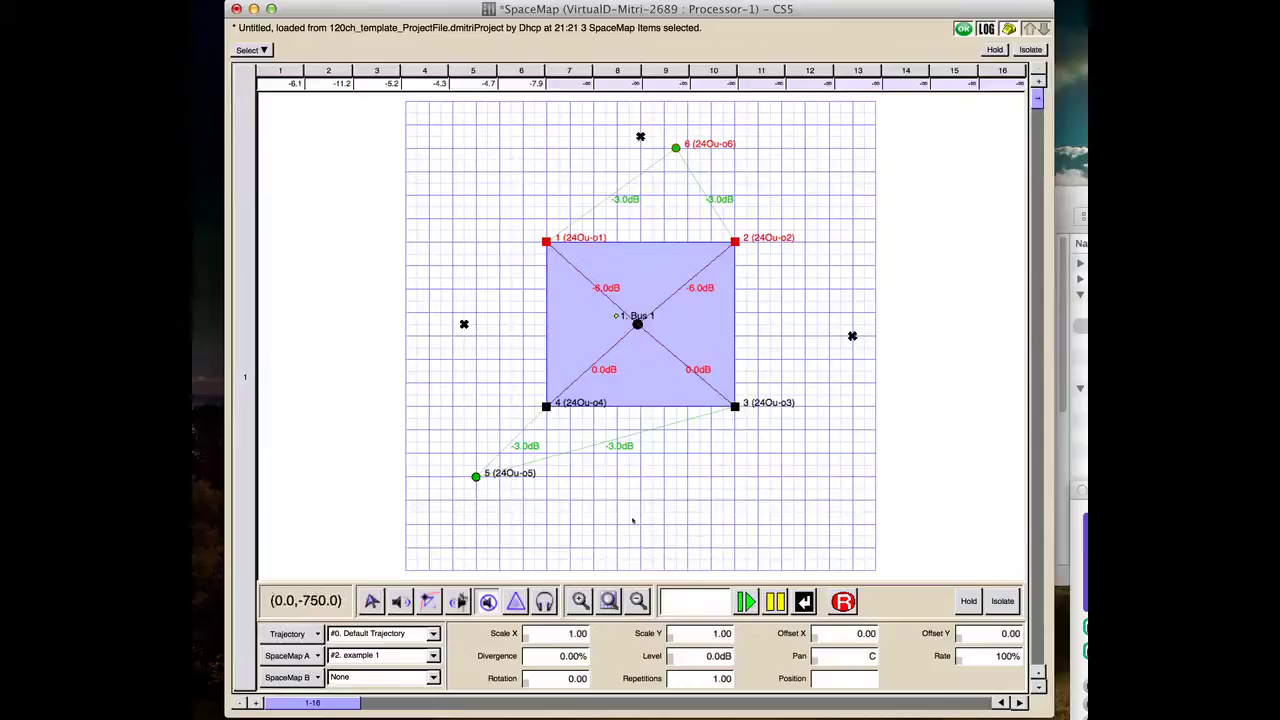
left_click(640, 523)
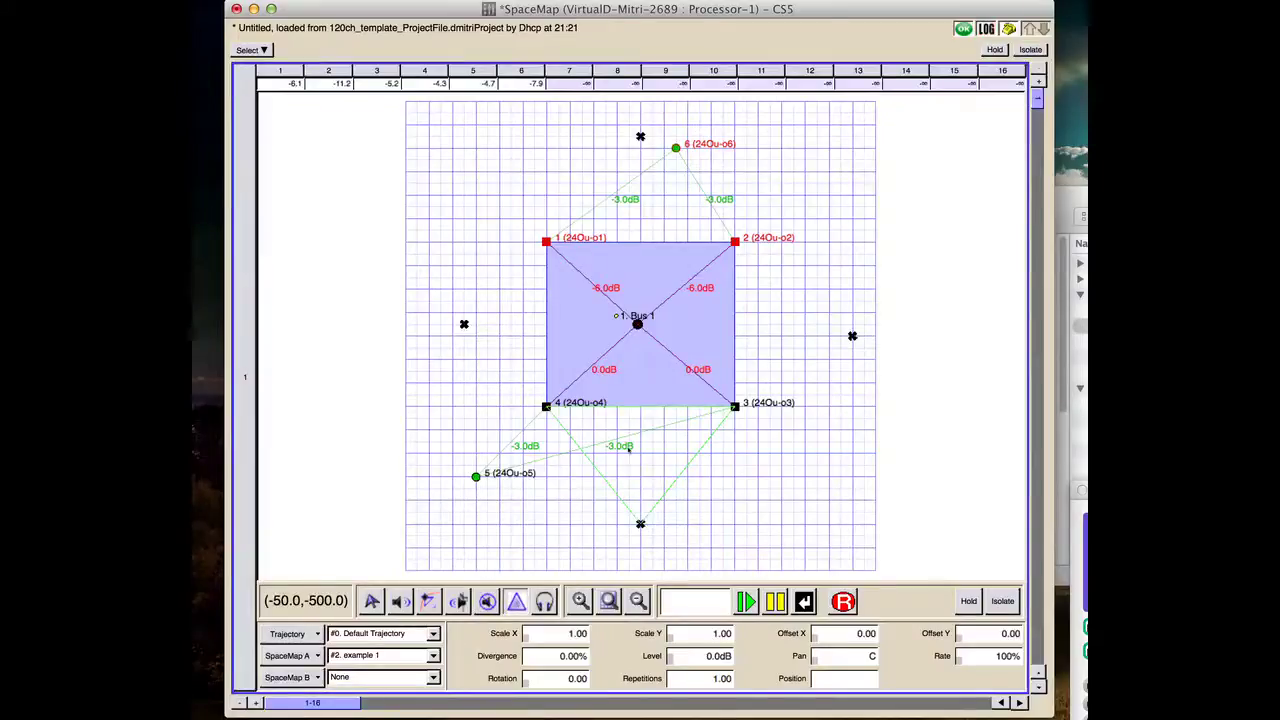
left_click(628, 450)
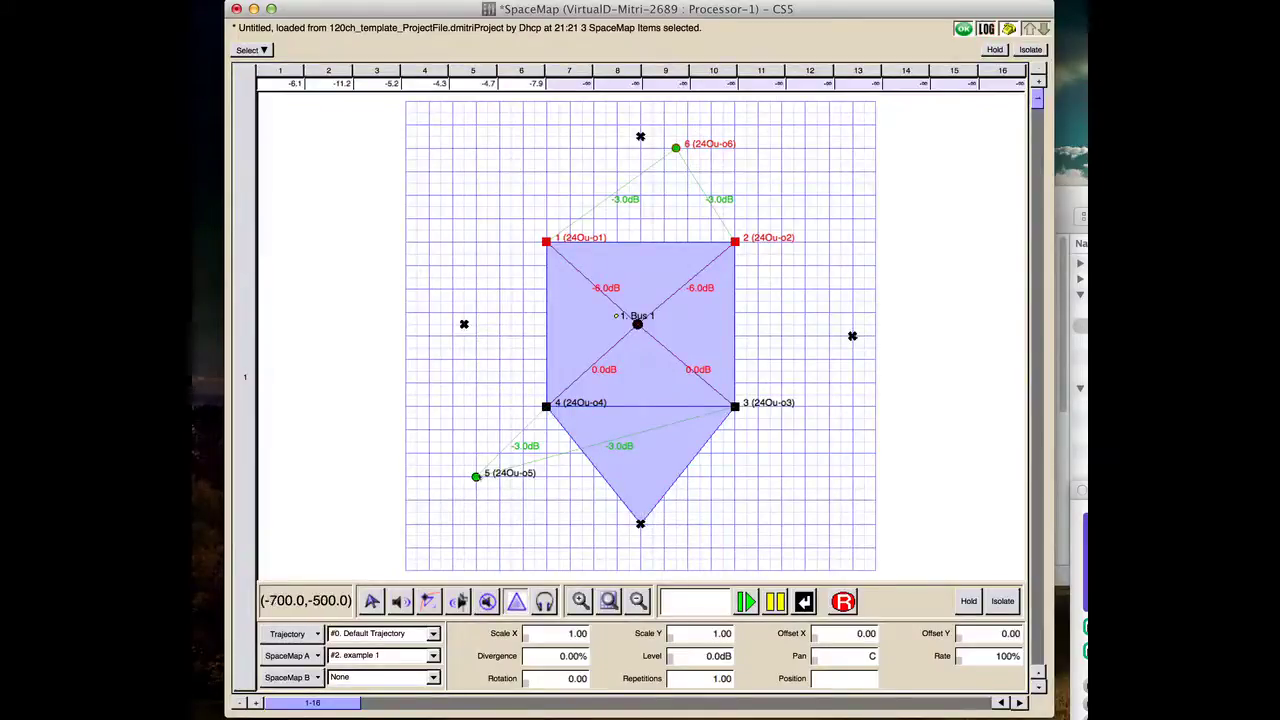
- Add four more silent nodes, one diagonally outside each corner of the speaker rectangle
left_click(462, 500)
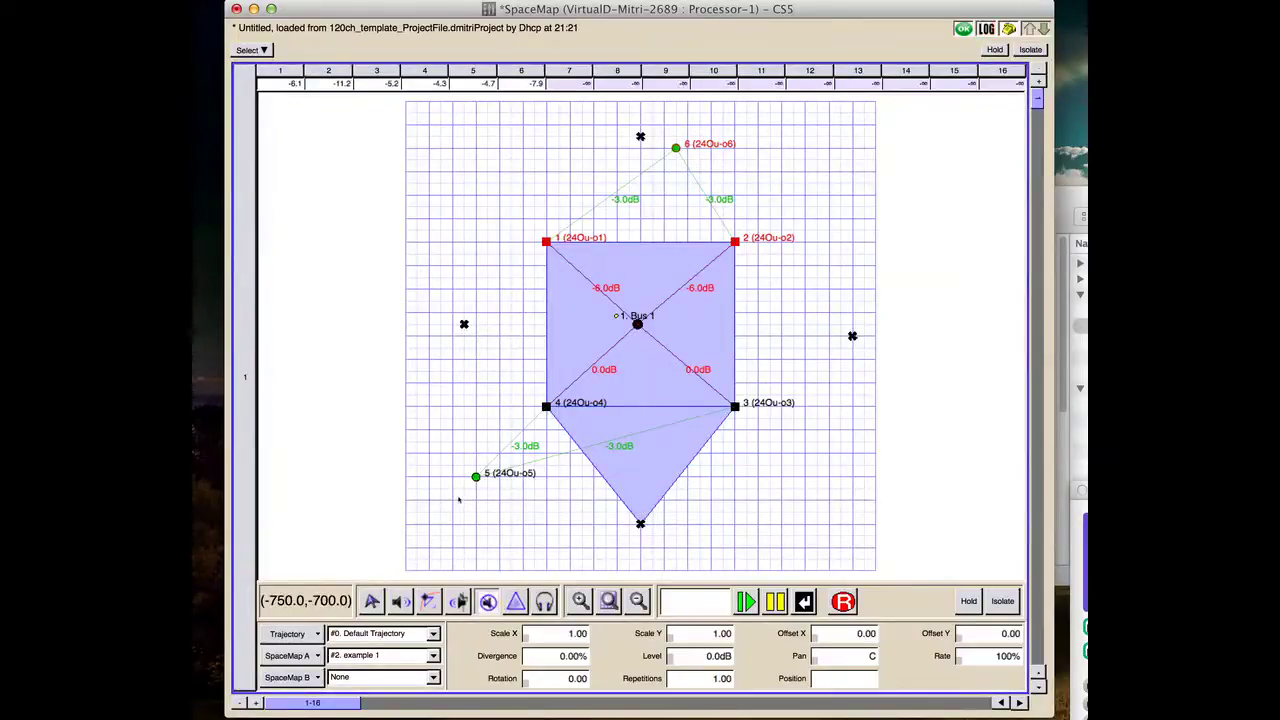
left_click(817, 484)
left_click(818, 160)
left_click(464, 161)
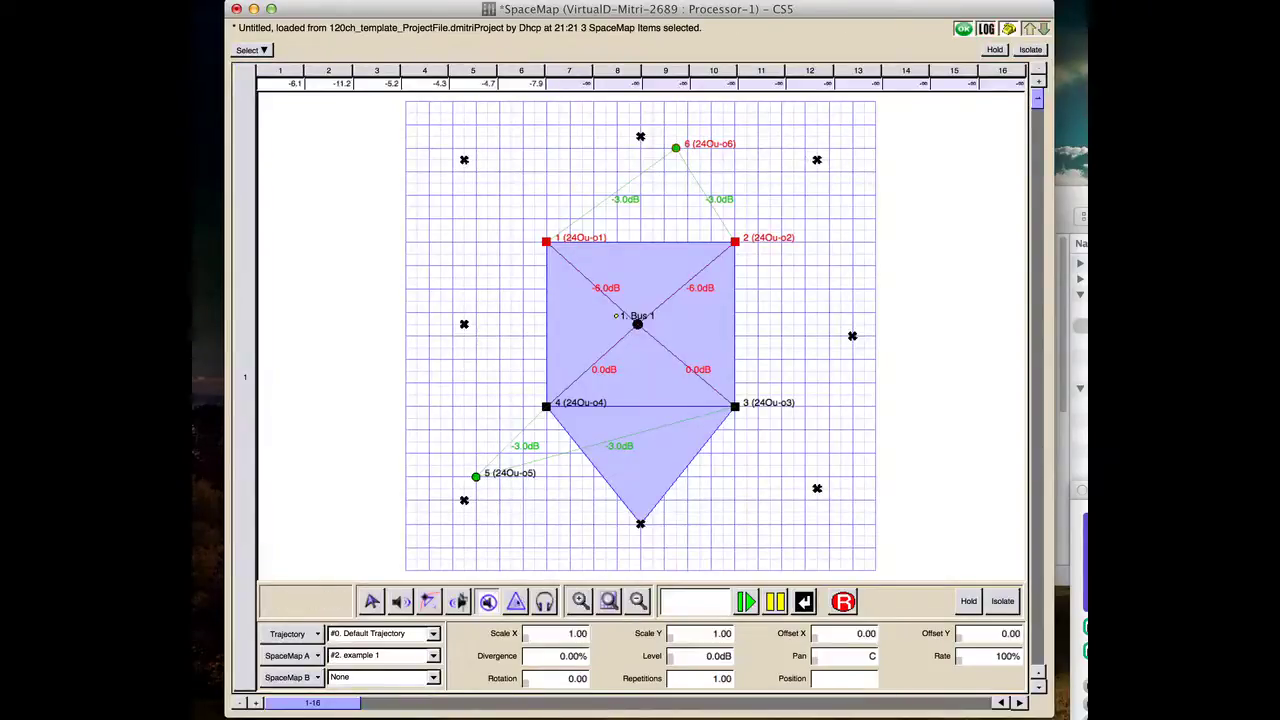
- Add trisets in all remaining gaps between the speaker rectangle and the surrounding ring of silent nodes
left_click(515, 600)
left_click(553, 472)
left_click(553, 472)
left_click(491, 410)
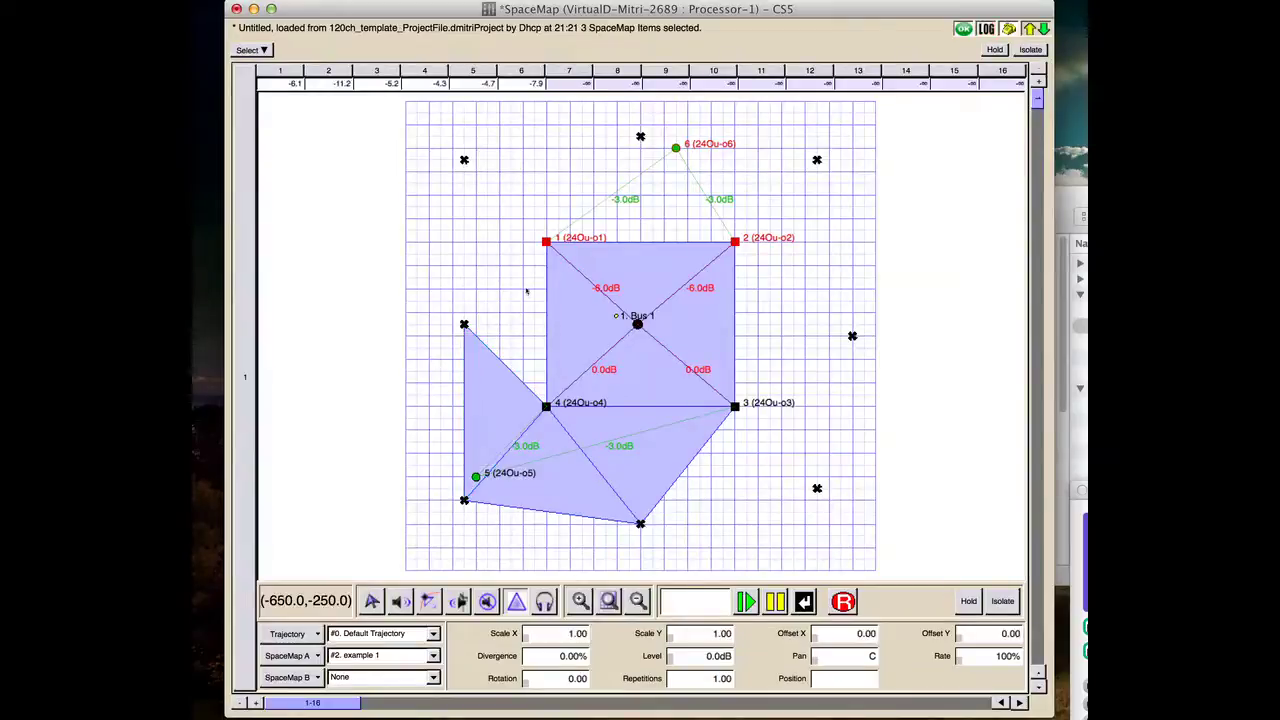
left_click(521, 300)
left_click(486, 237)
left_click(565, 180)
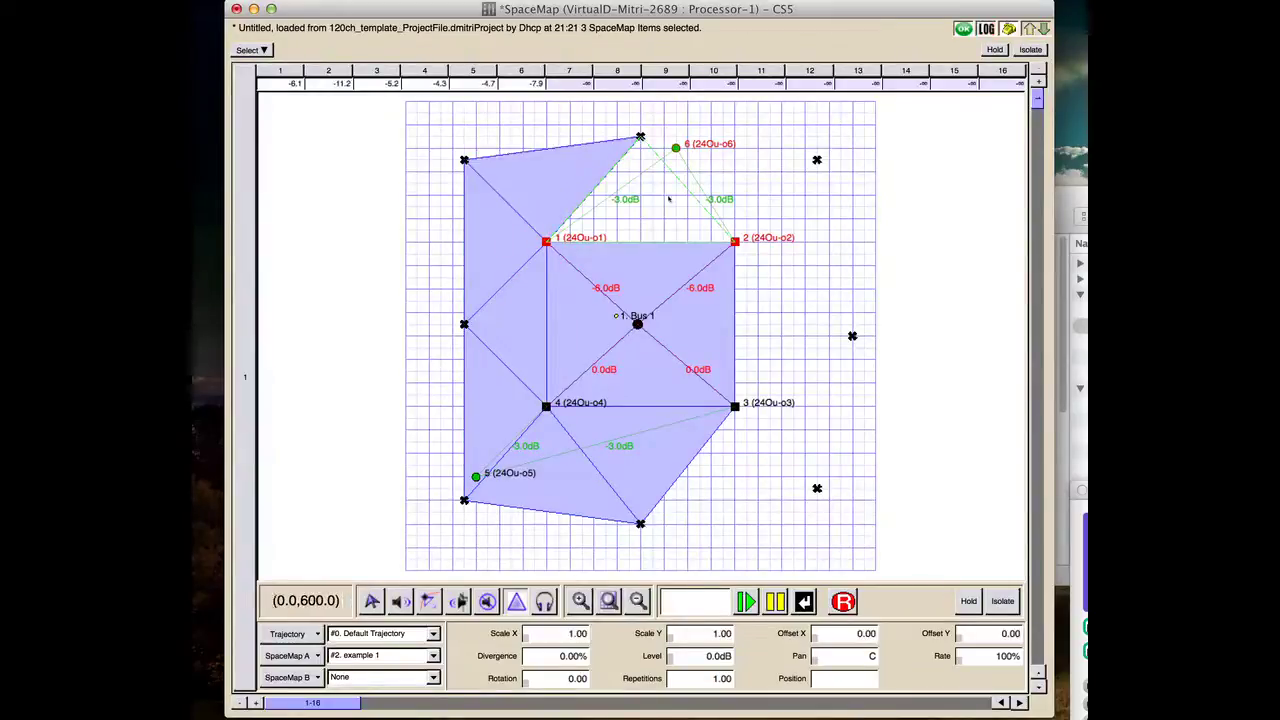
left_click(662, 196)
left_click(755, 183)
left_click(806, 246)
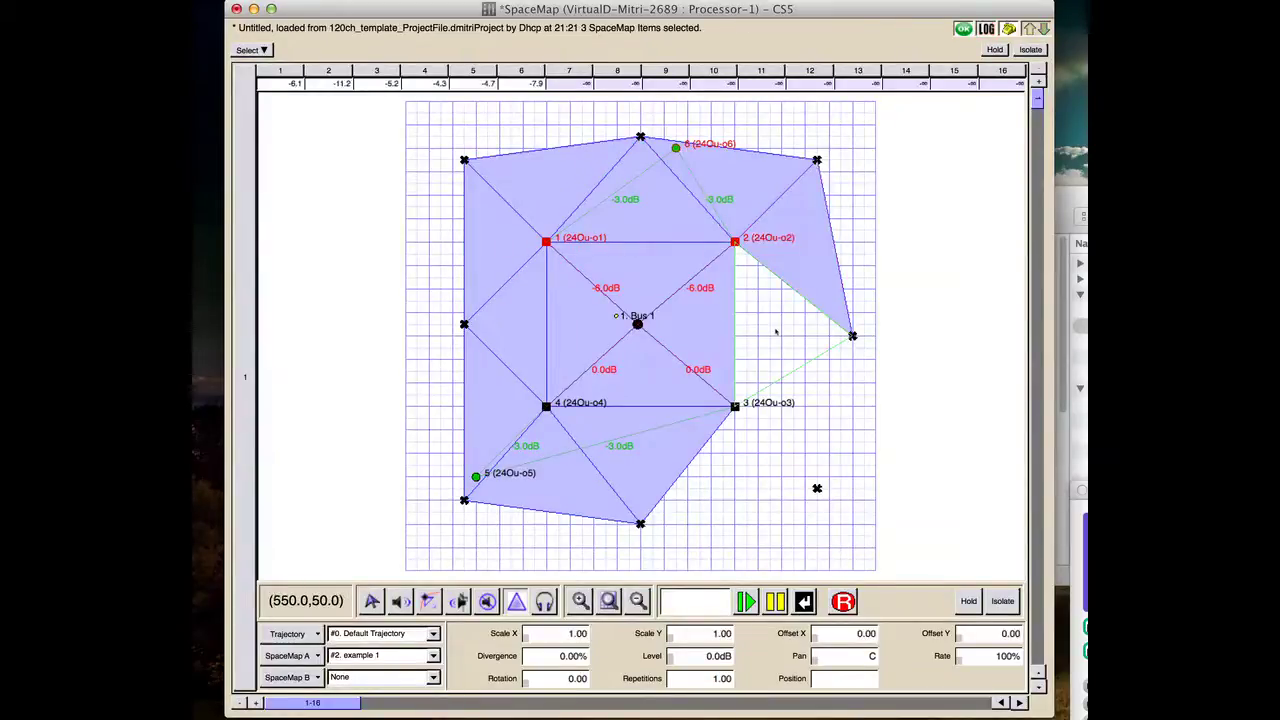
left_click(774, 331)
left_click(802, 420)
left_click(744, 470)
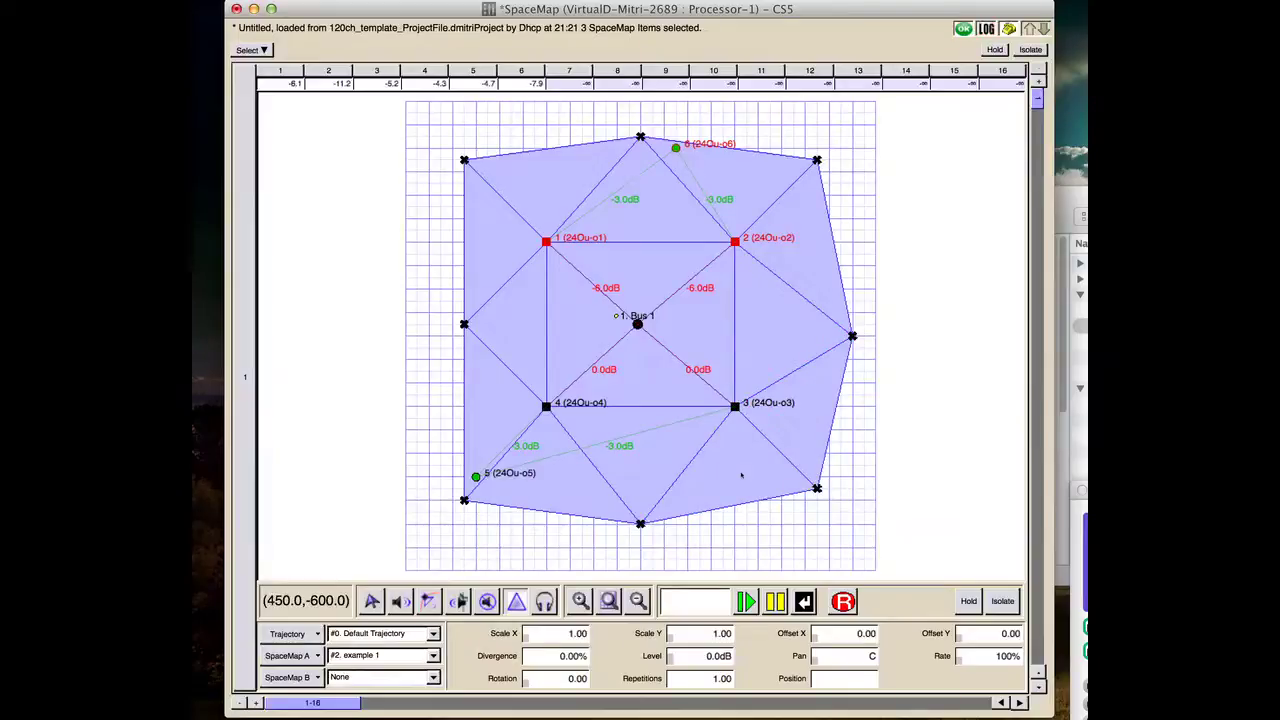
- Move the right-hand silent node inward to about (750, 0), in line with the two right corner silent nodes
left_click(372, 601)
left_click(852, 336)
left_click_drag(826, 338, 791, 338)
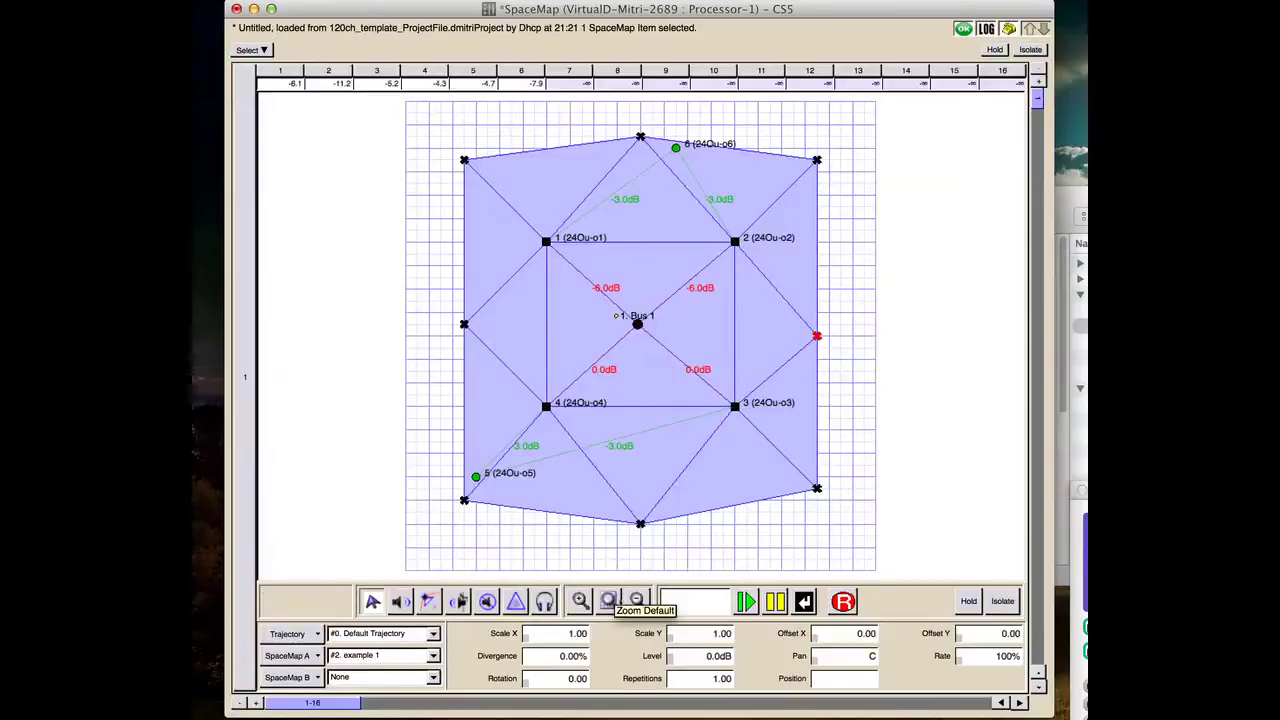
- Check the fade-out by moving Bus 1 from the rectangle to just beyond the upper silent node
mouse_move(616, 316)
left_mouse_down()
mouse_move(637, 357)
mouse_move(603, 340)
mouse_move(592, 357)
left_mouse_up()
mouse_move(620, 284)
left_mouse_down()
mouse_move(658, 318)
mouse_move(614, 232)
mouse_move(641, 121)
left_mouse_up()
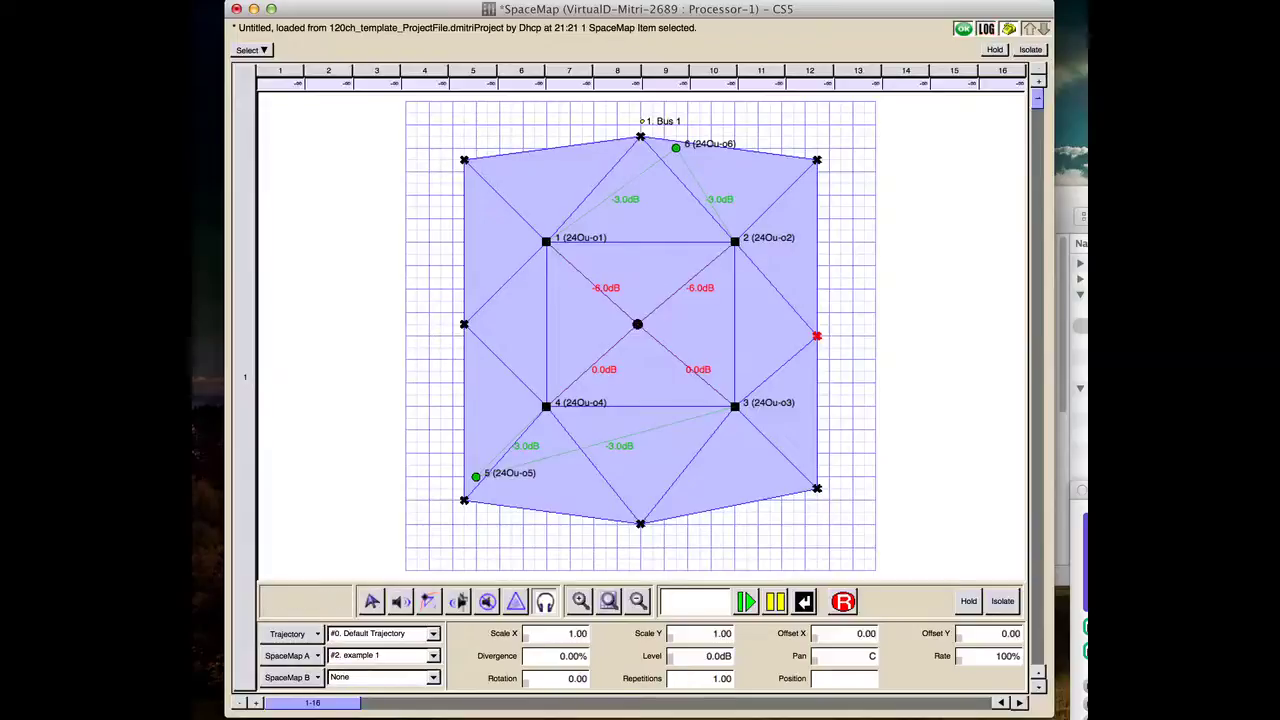
- Save the project to 120ch_template_ProjectFile.dmitriProject
left_click(398, 2)
left_click(329, 27)
left_click(398, 2)
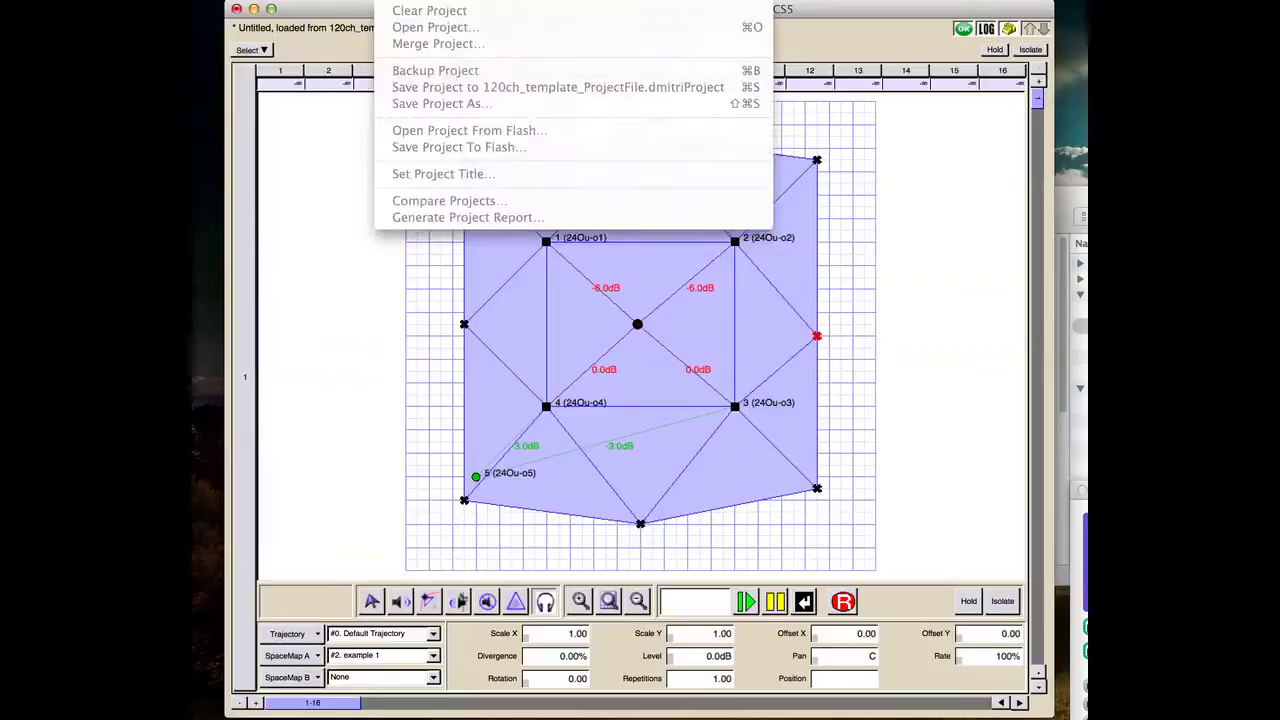
mouse_move(335, 6)
left_click(358, 224)
key("super+s")
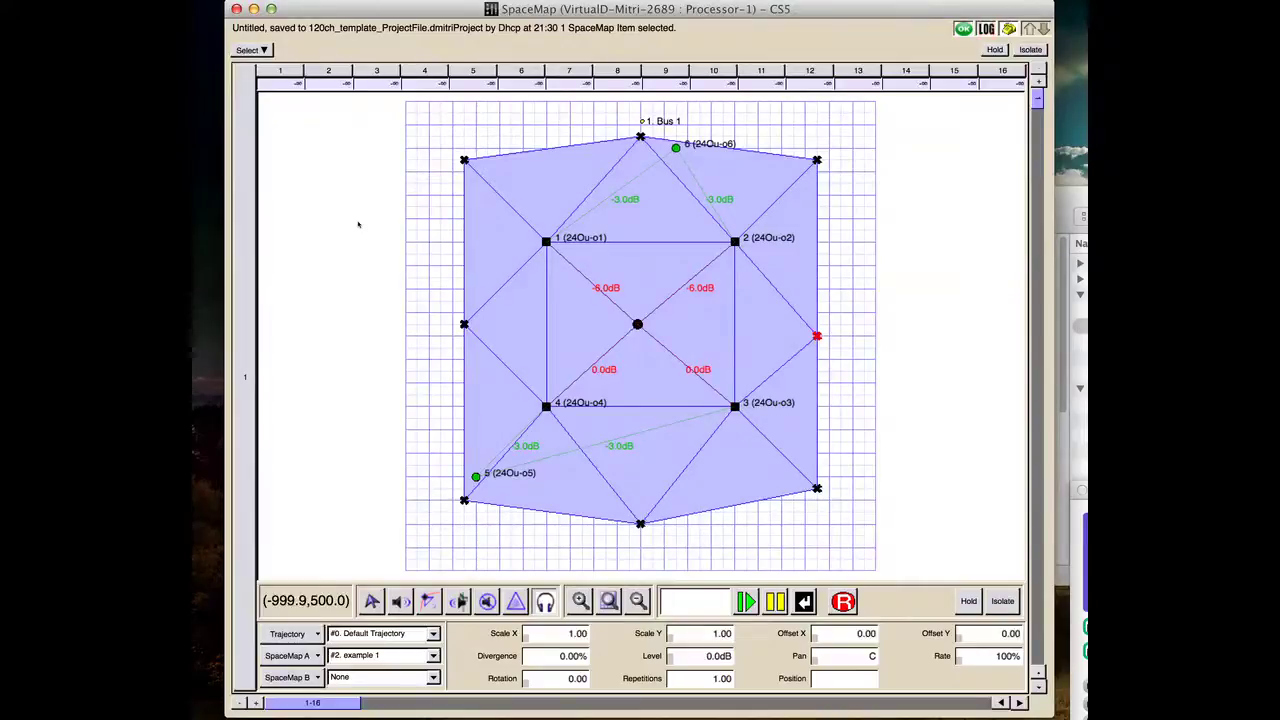
left_click(400, 0)
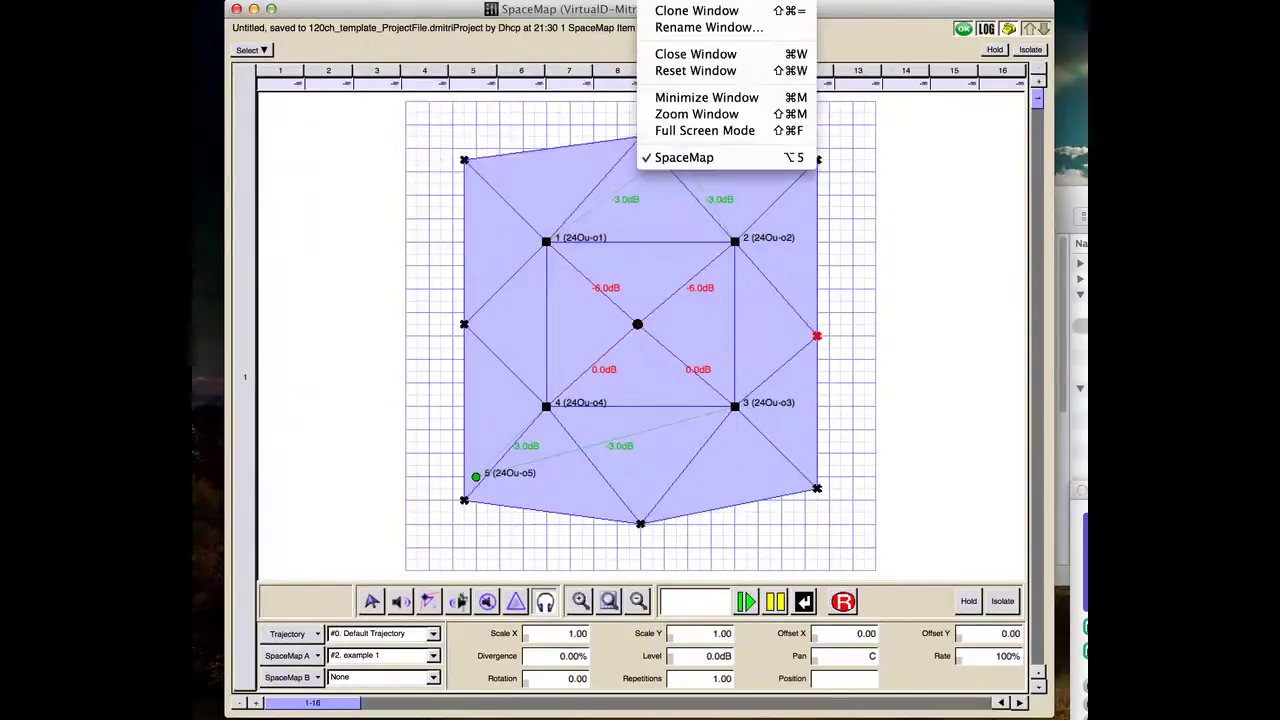
mouse_move(592, 0)
mouse_move(400, 0)
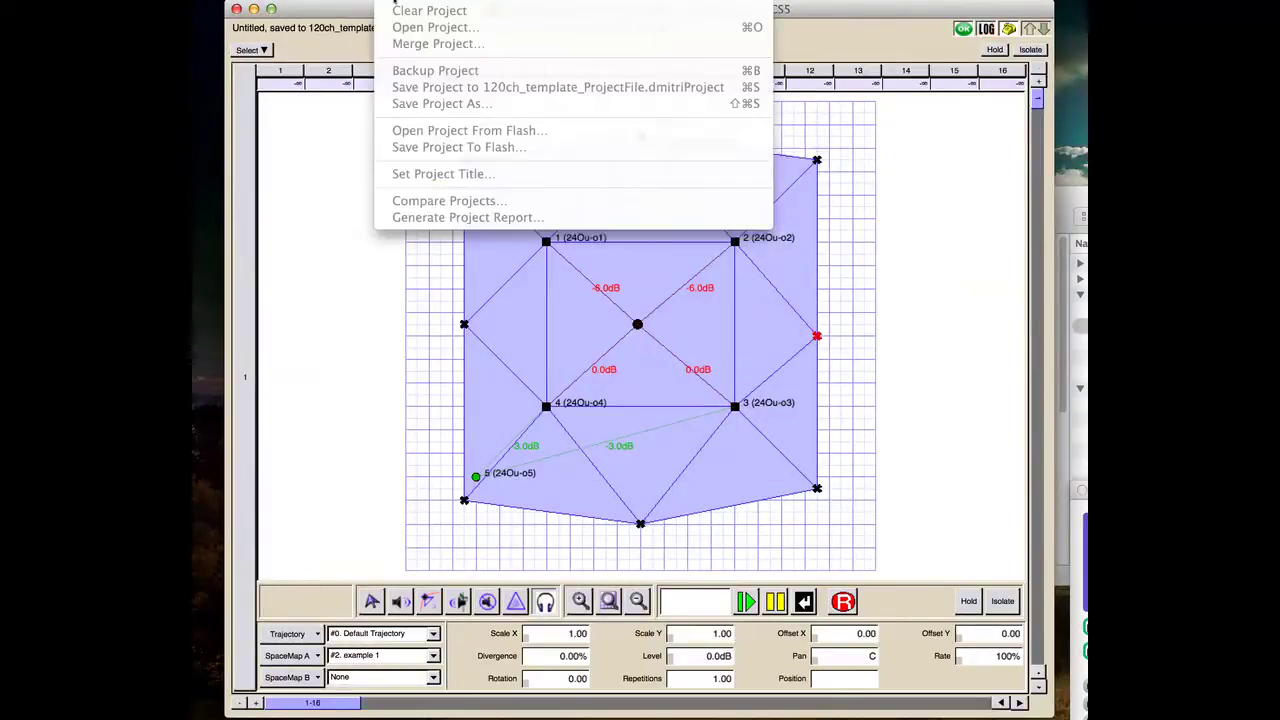
left_click(318, 296)
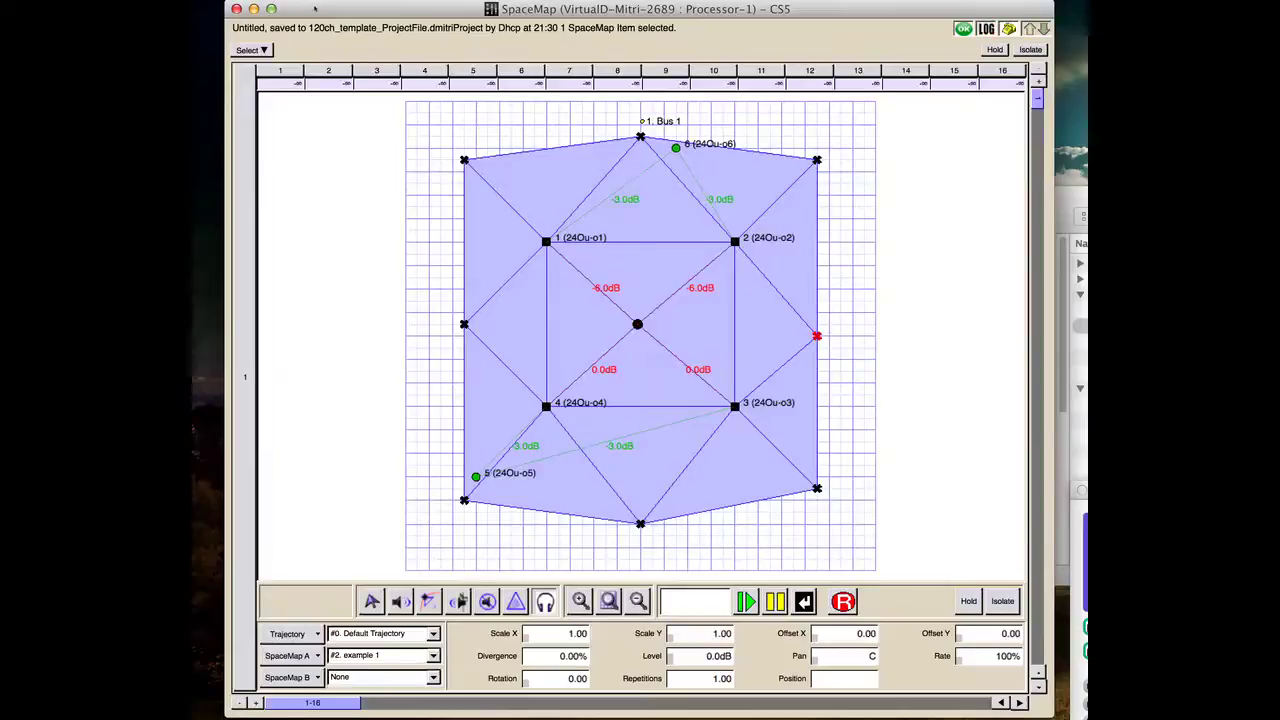
- Switch to the MIAP help patch in Max, view the MIAP.map subpatch and open the MIAP.meyer help patch
key("super+q")
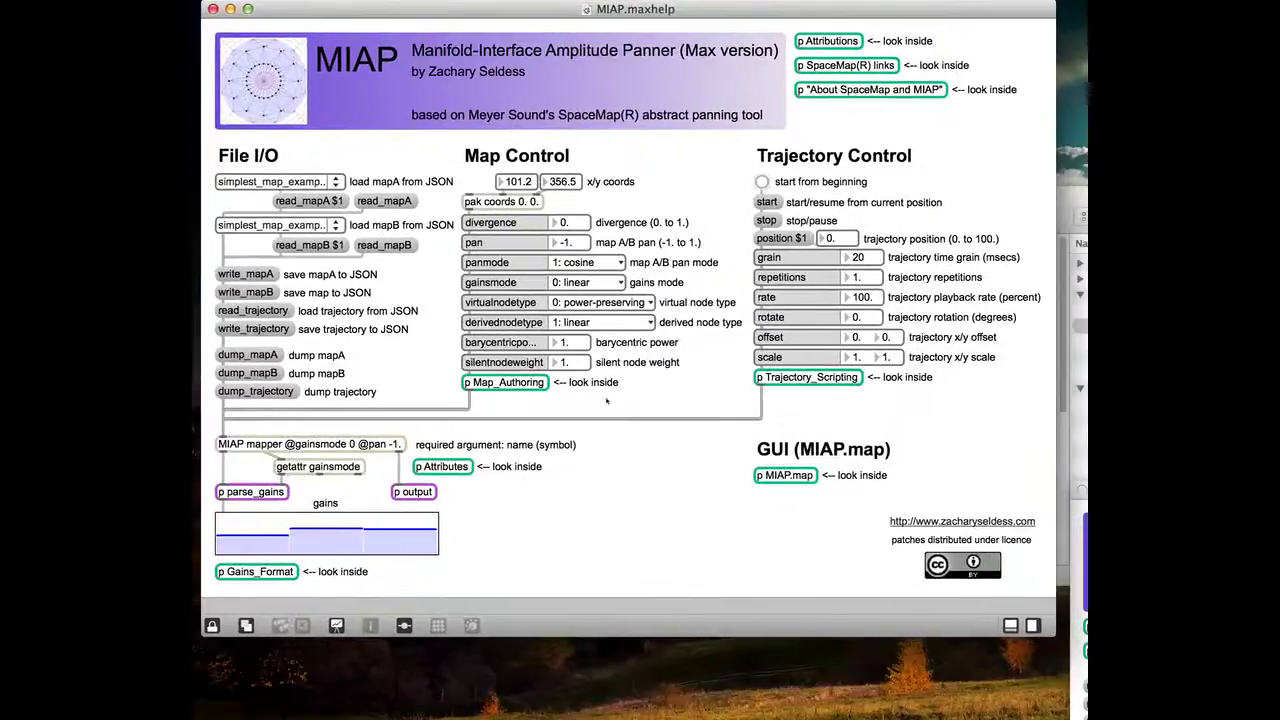
left_click(784, 475)
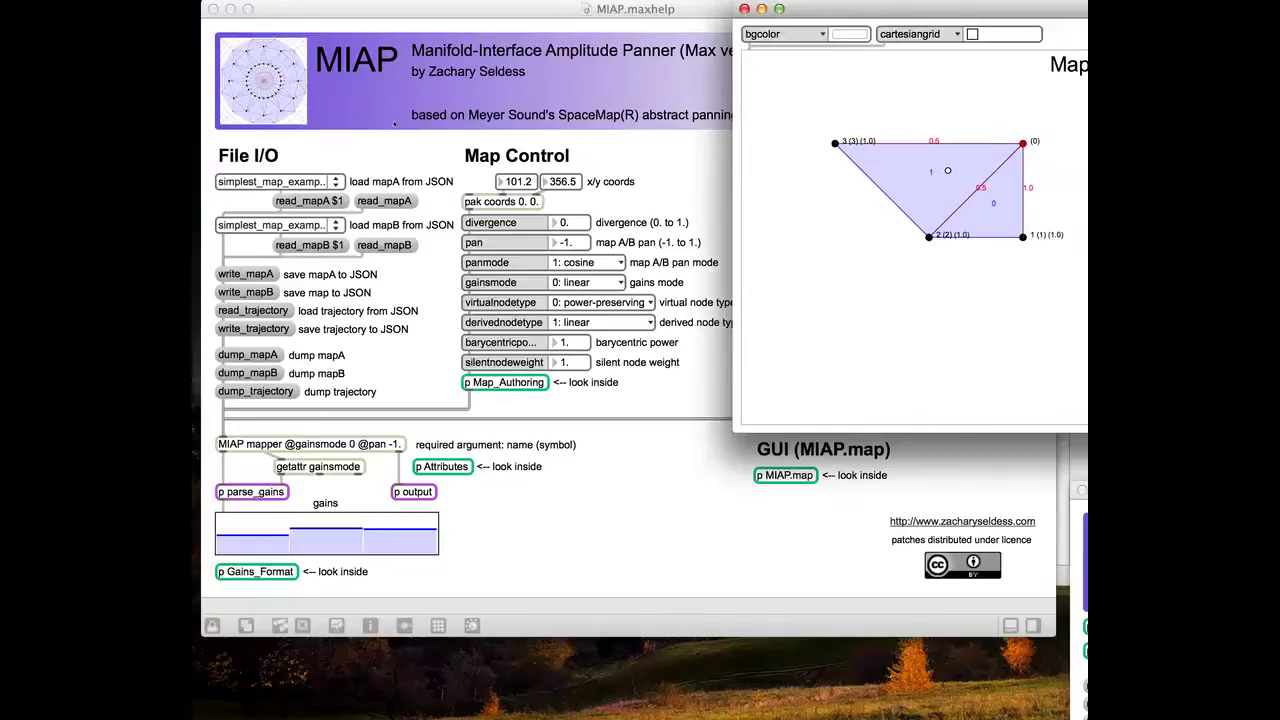
left_click(374, 182)
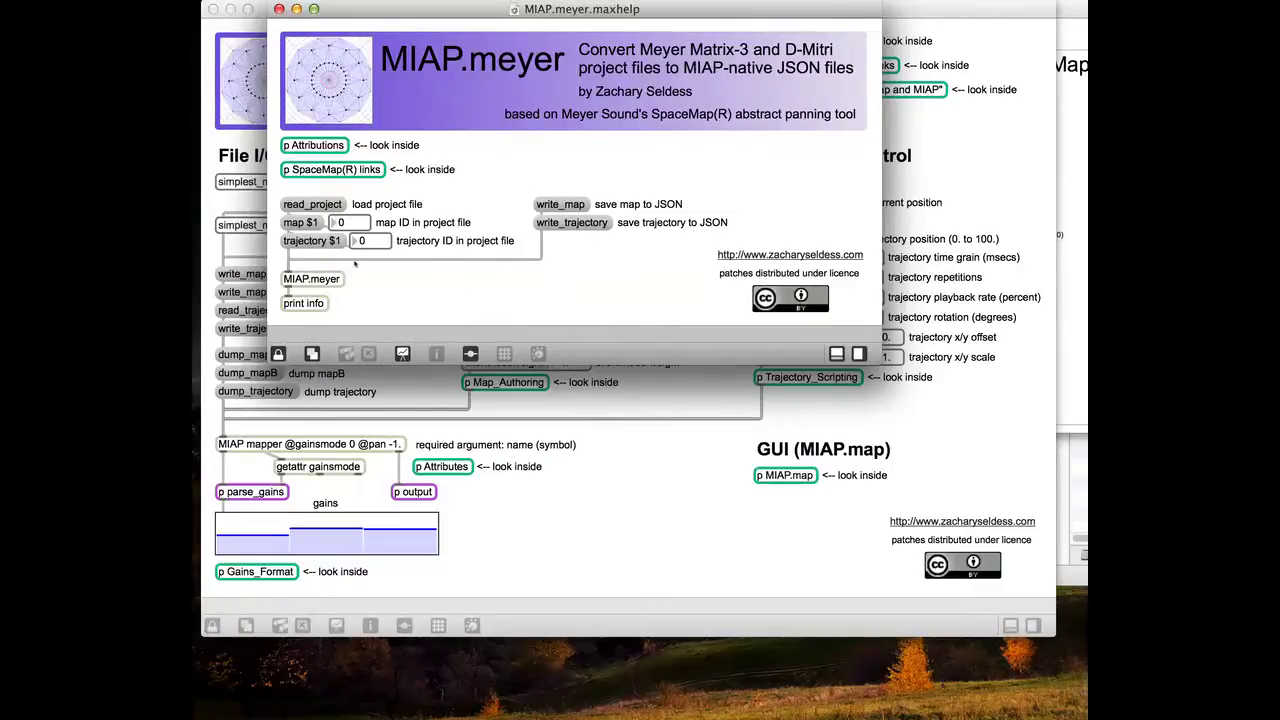
- Load 120ch_template_ProjectFile.dmitriProject into MIAP.meyer and check the Max console alongside the SpaceMap window
left_click(310, 205)
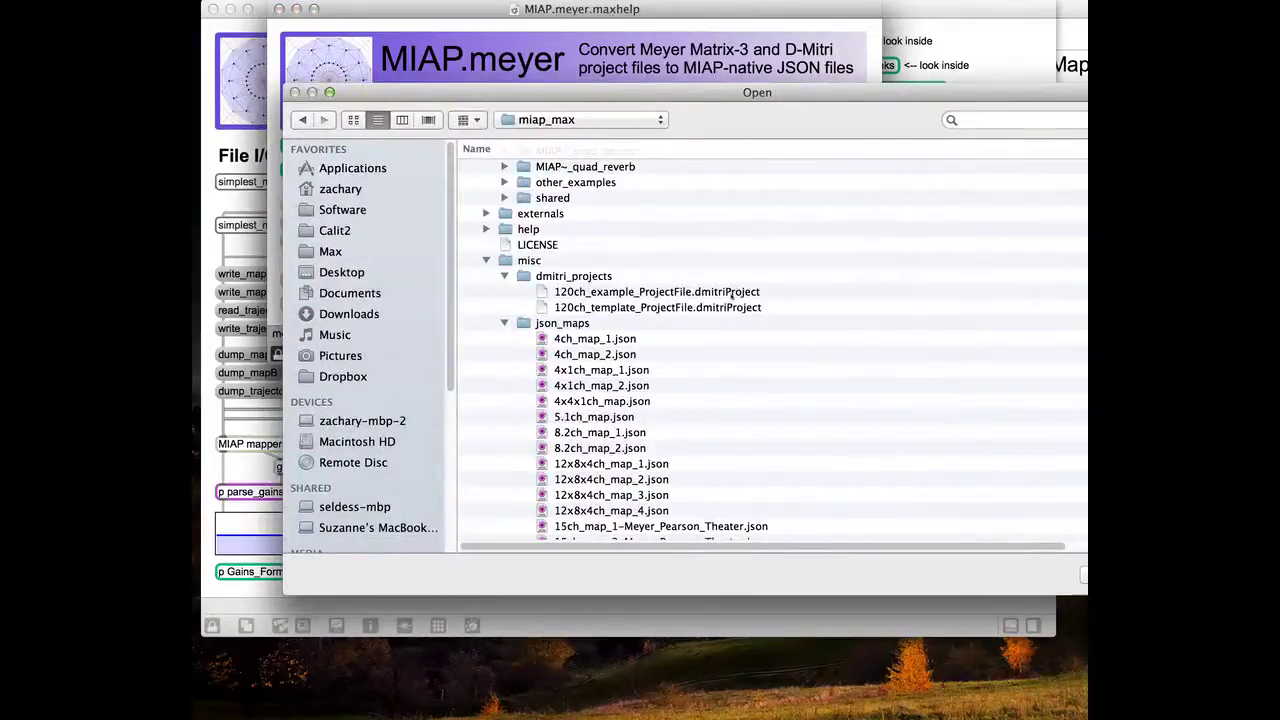
double_click(712, 308)
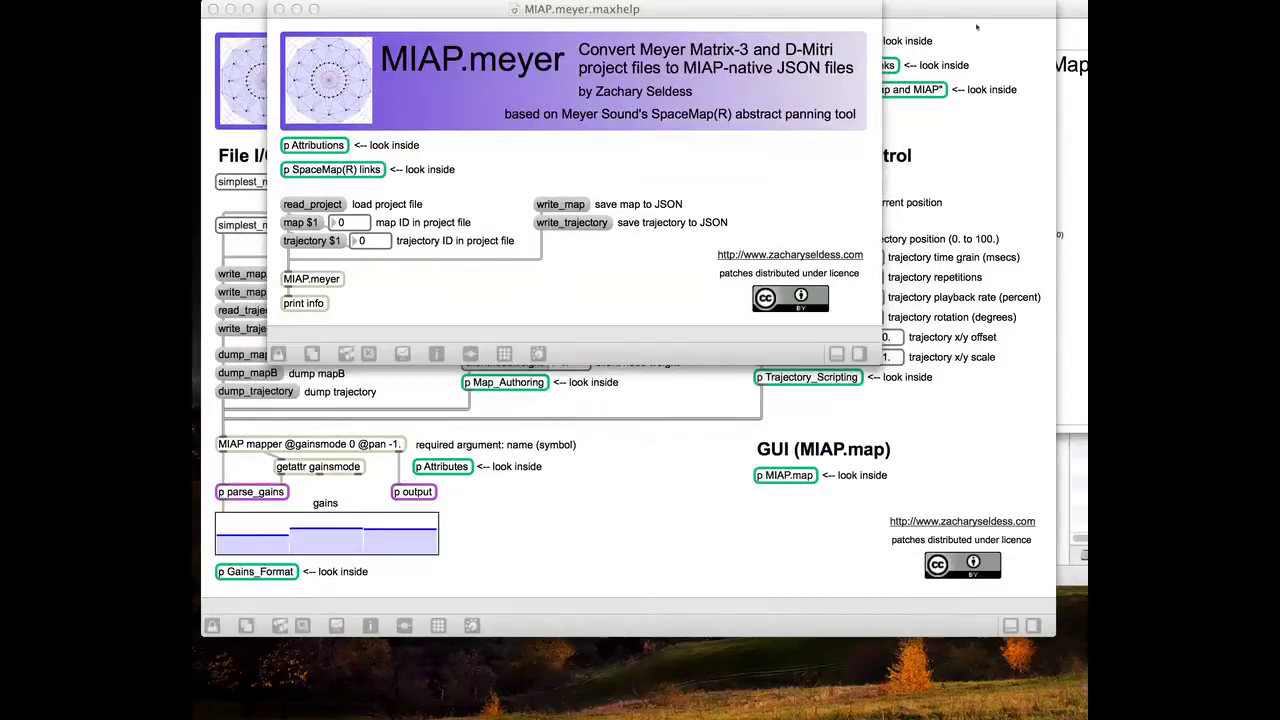
left_click(543, 283)
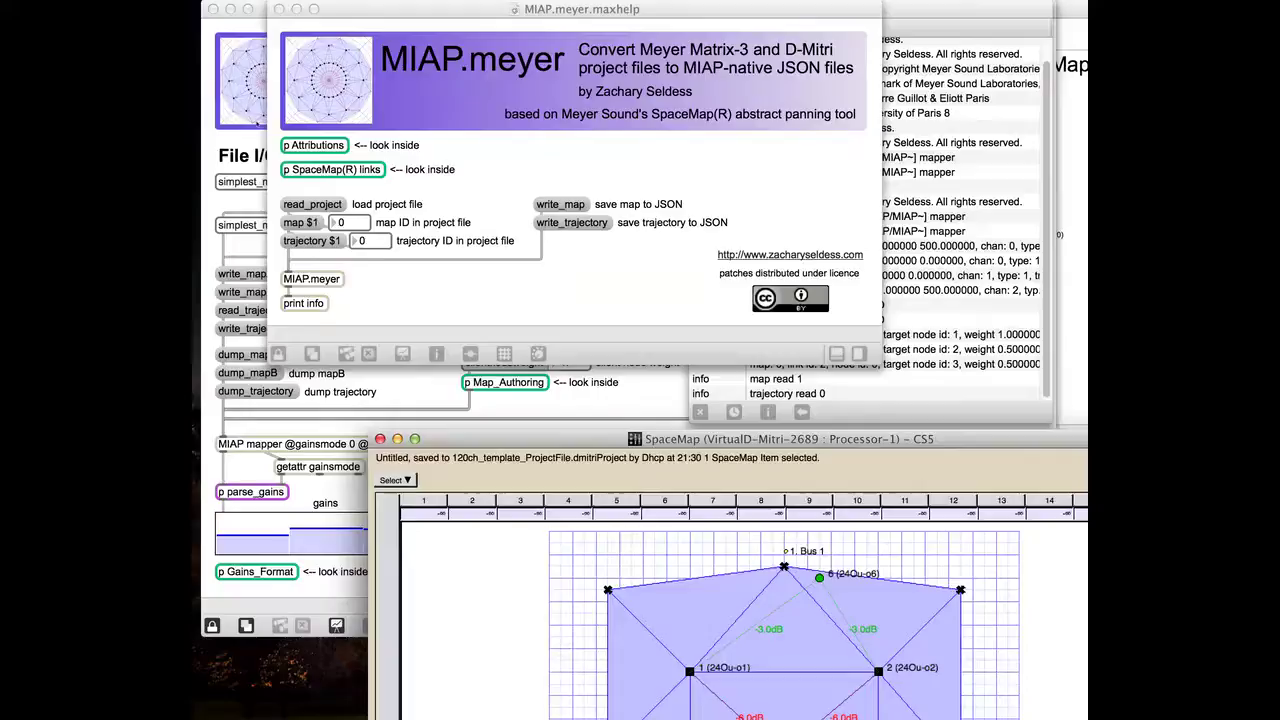
left_click(447, 173)
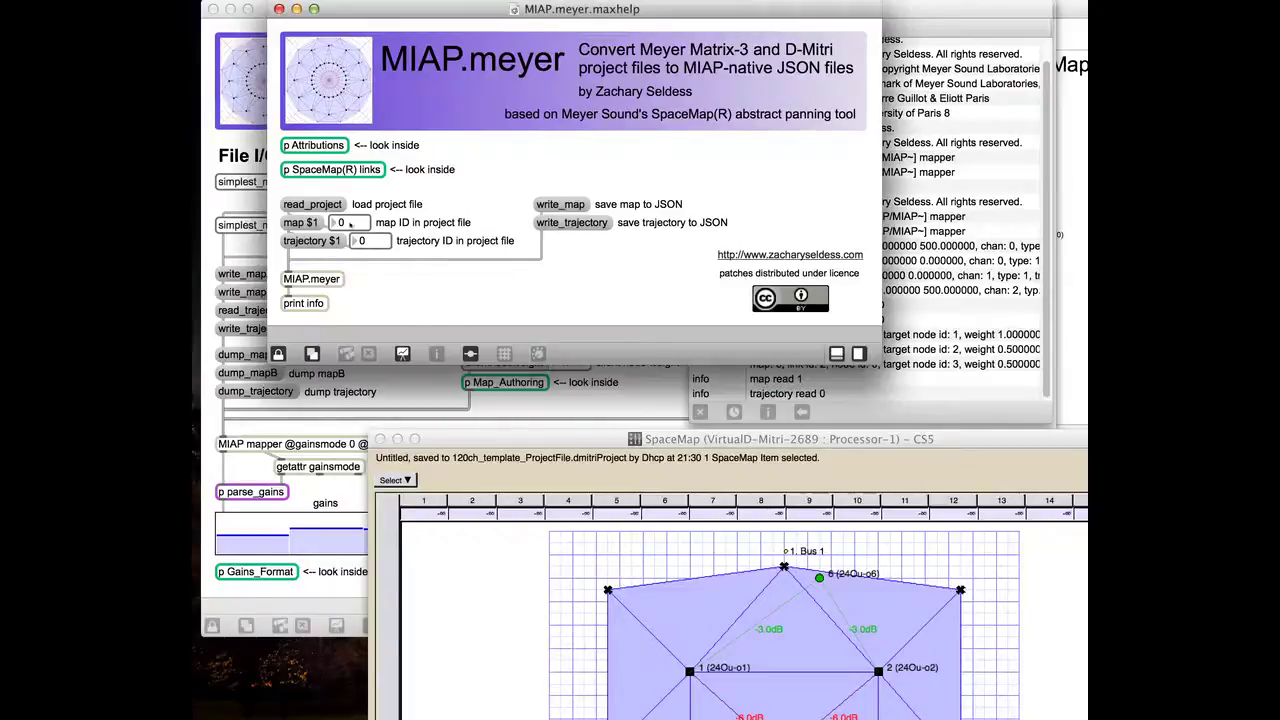
left_click(920, 13)
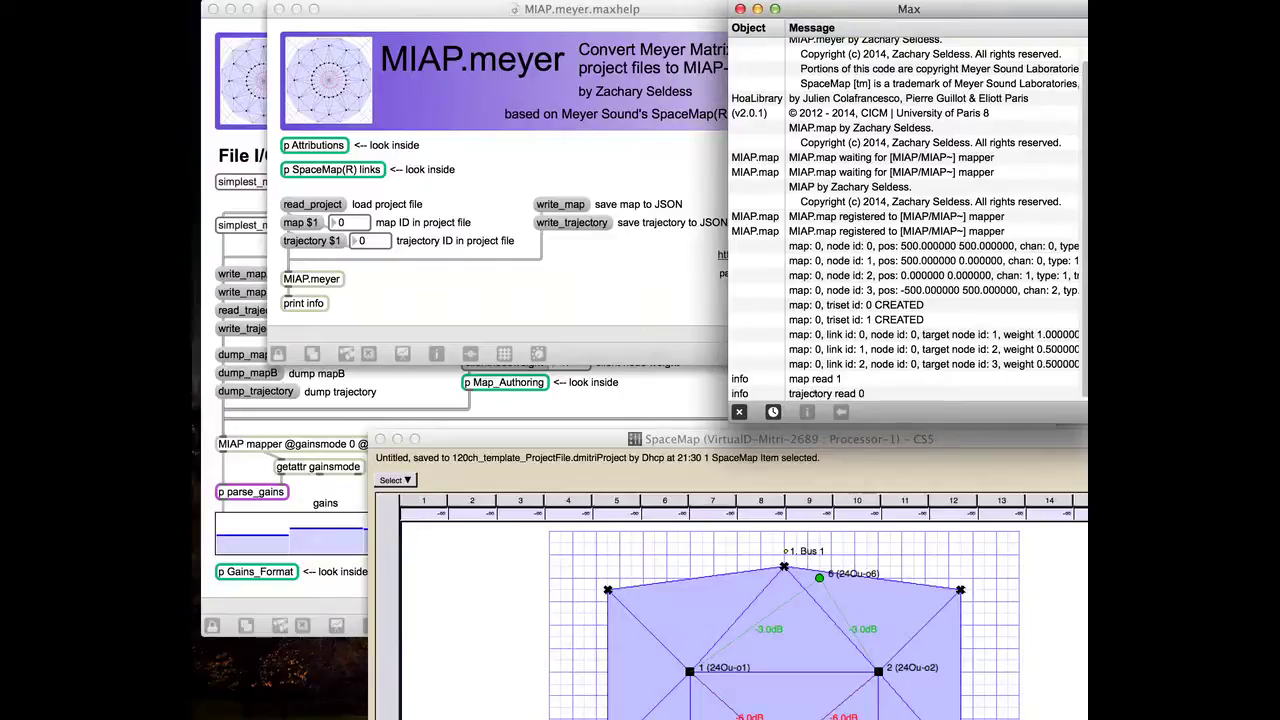
- Select map ID 2 of the loaded project in MIAP.meyer and save that map to the Desktop as test_quad.json
left_click(346, 227)
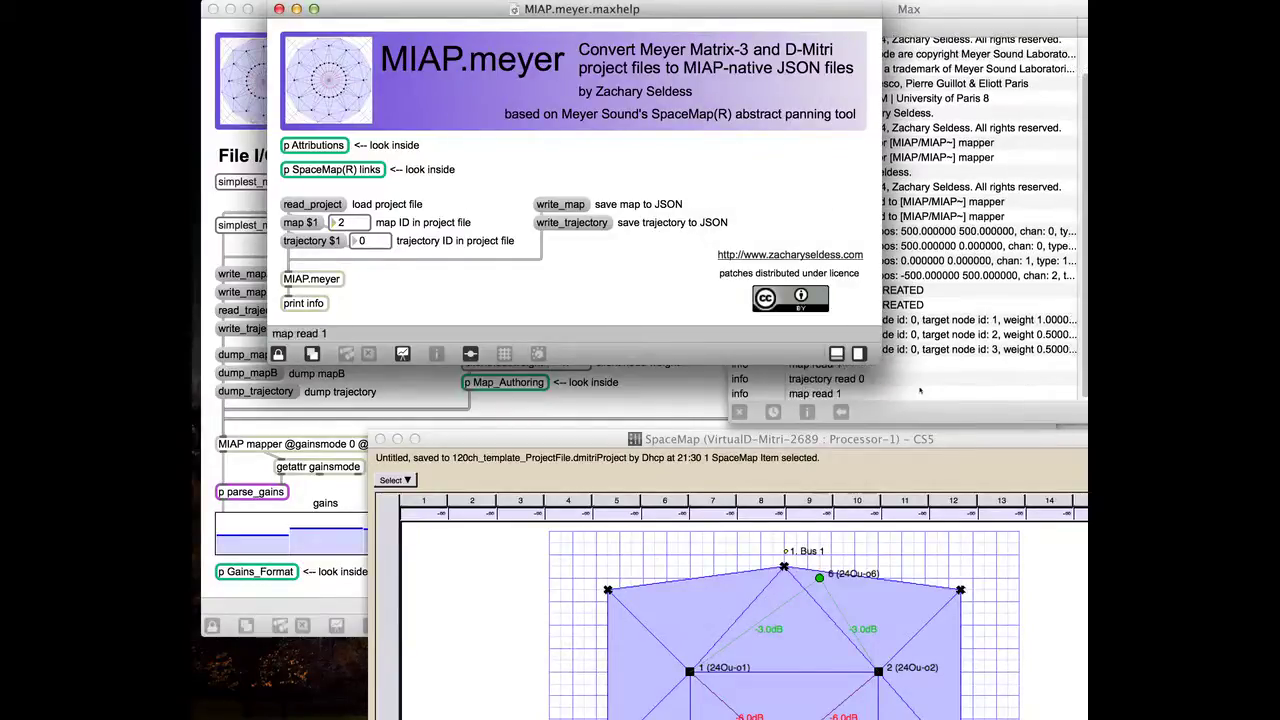
left_click(800, 398)
left_click(565, 203)
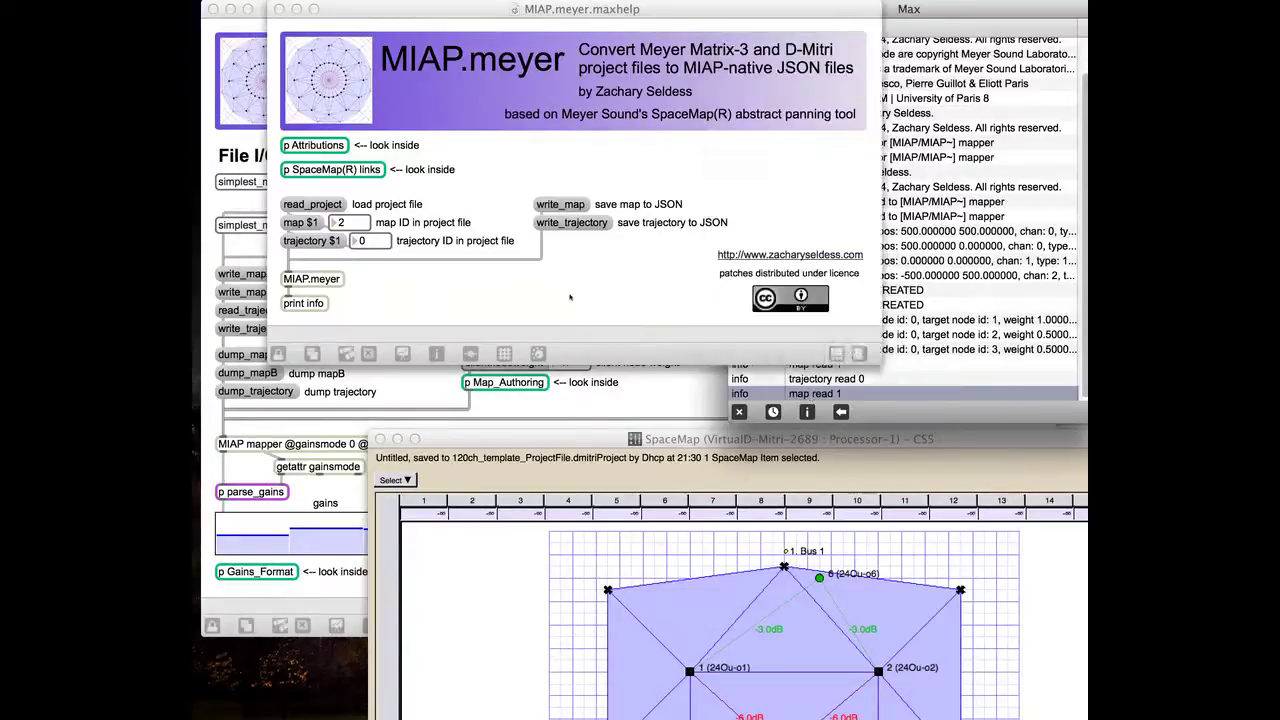
left_click(565, 203)
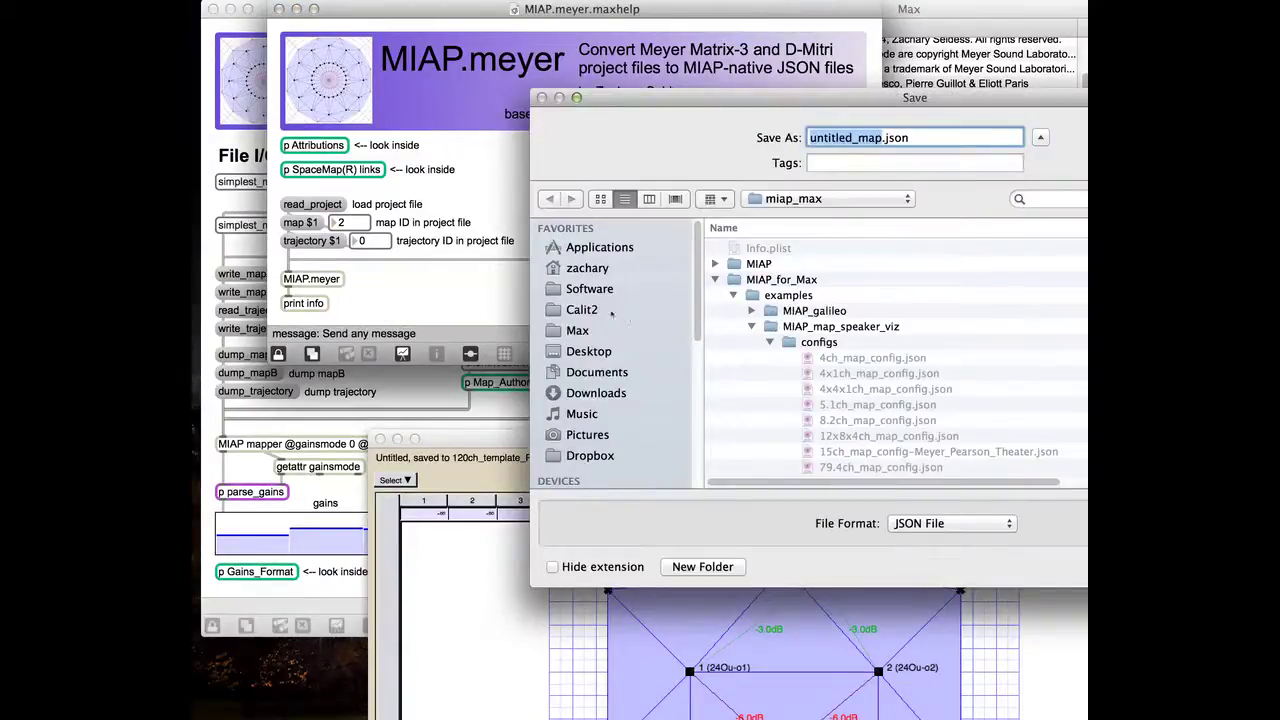
left_click(588, 352)
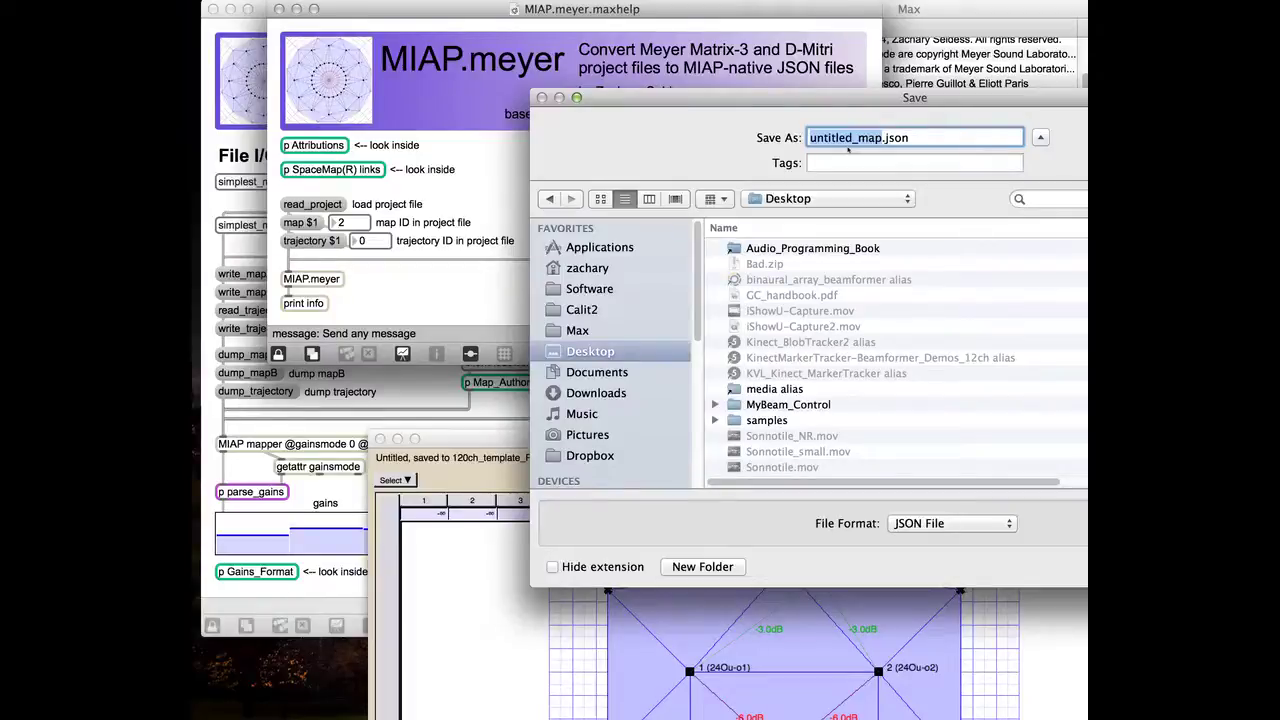
type("test_quad")
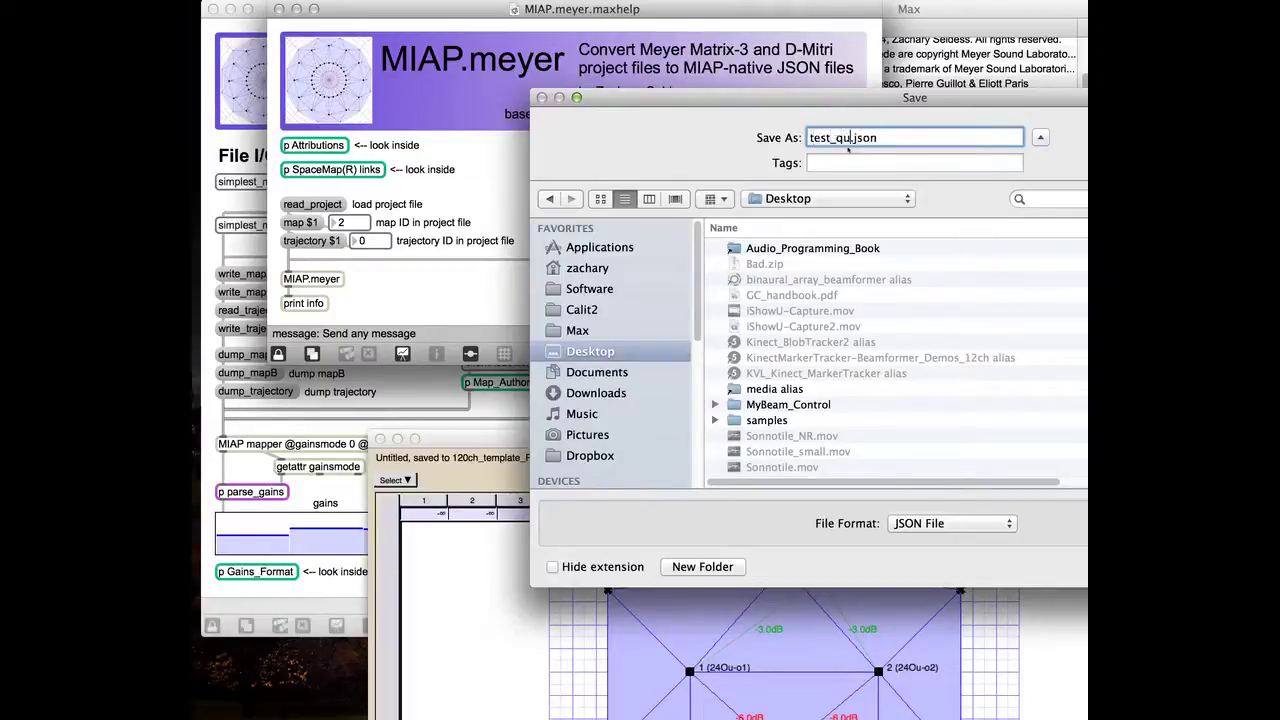
key("Return")
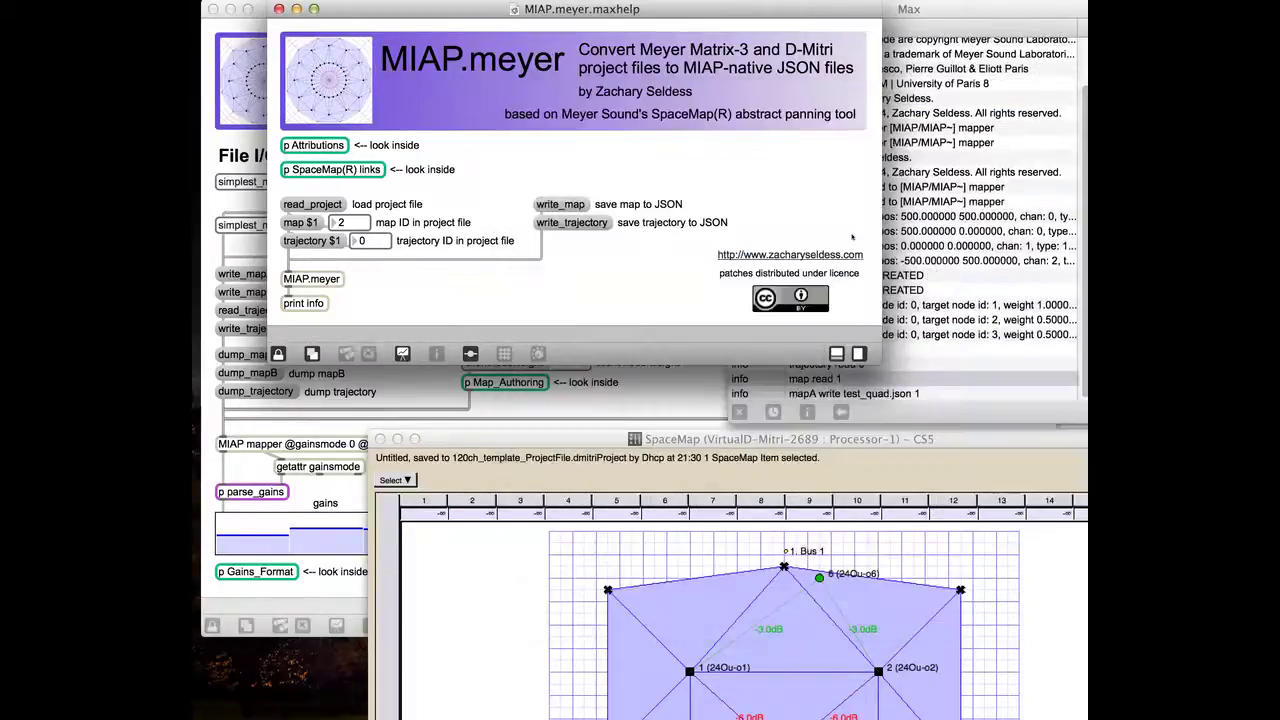
- Load test_quad.json from the Desktop into map A of the MIAP help patch and check the Max console
left_click(869, 400)
key("super+w")
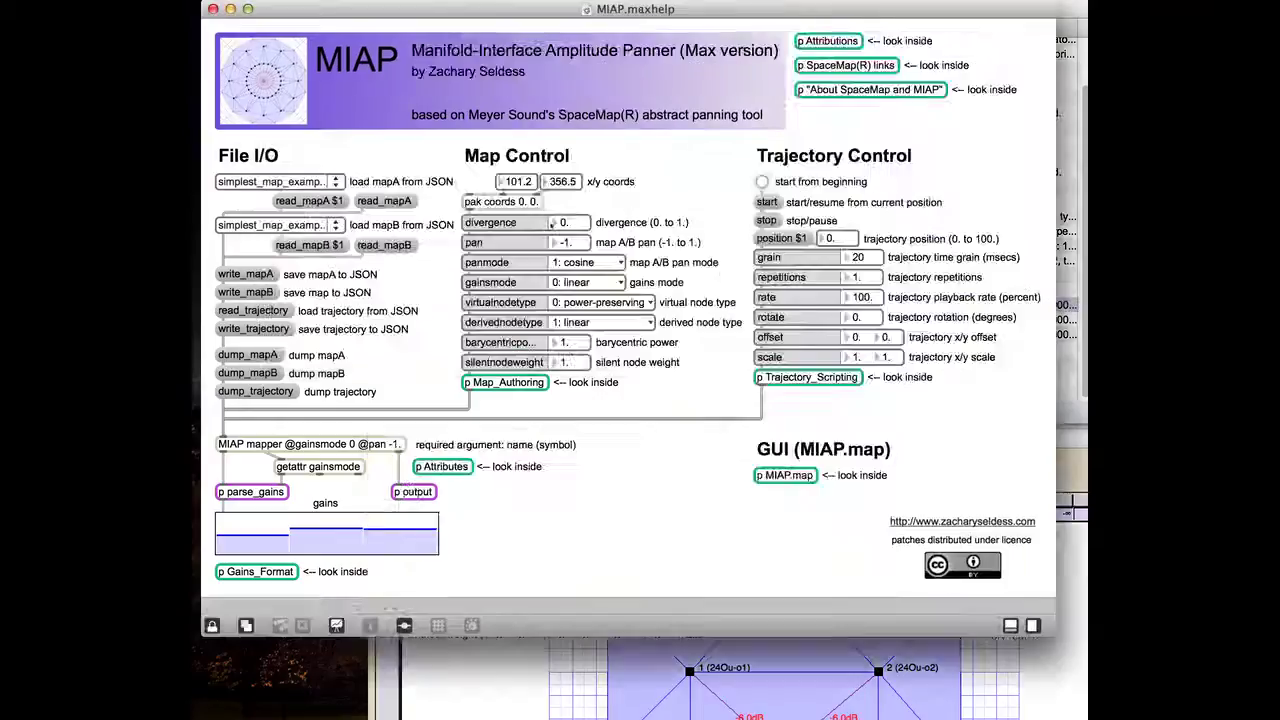
left_click(382, 201)
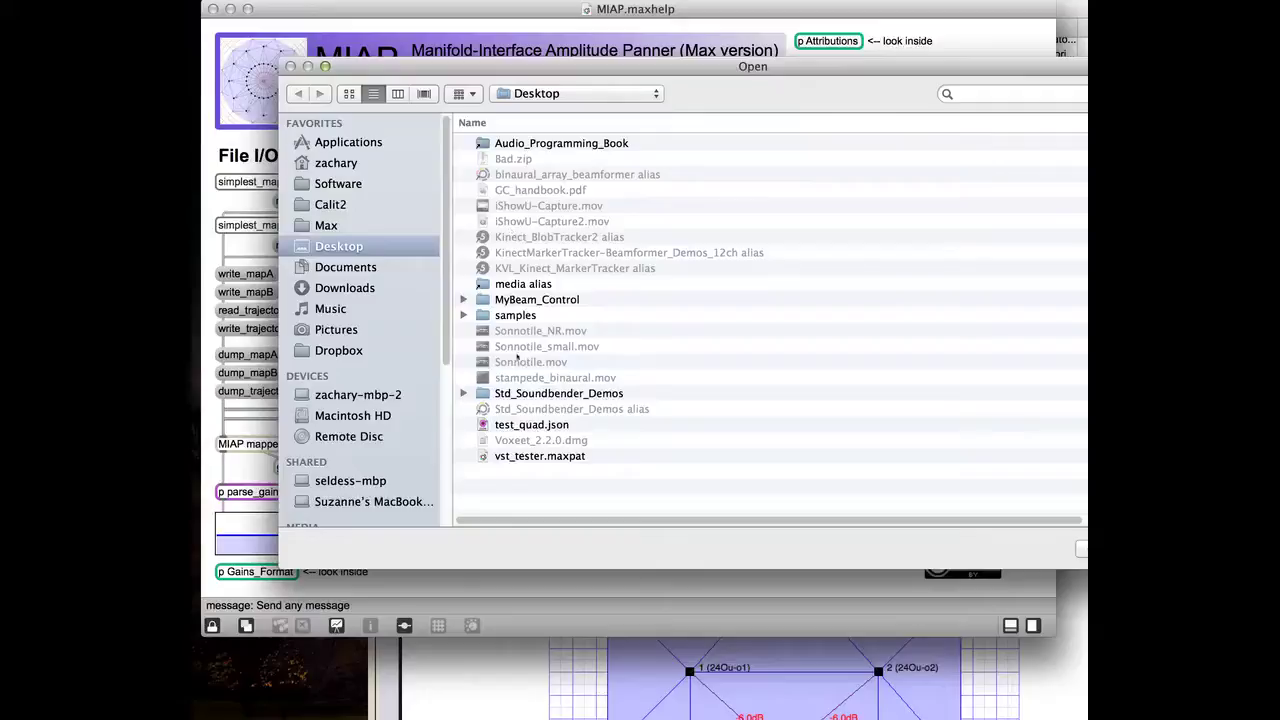
double_click(515, 427)
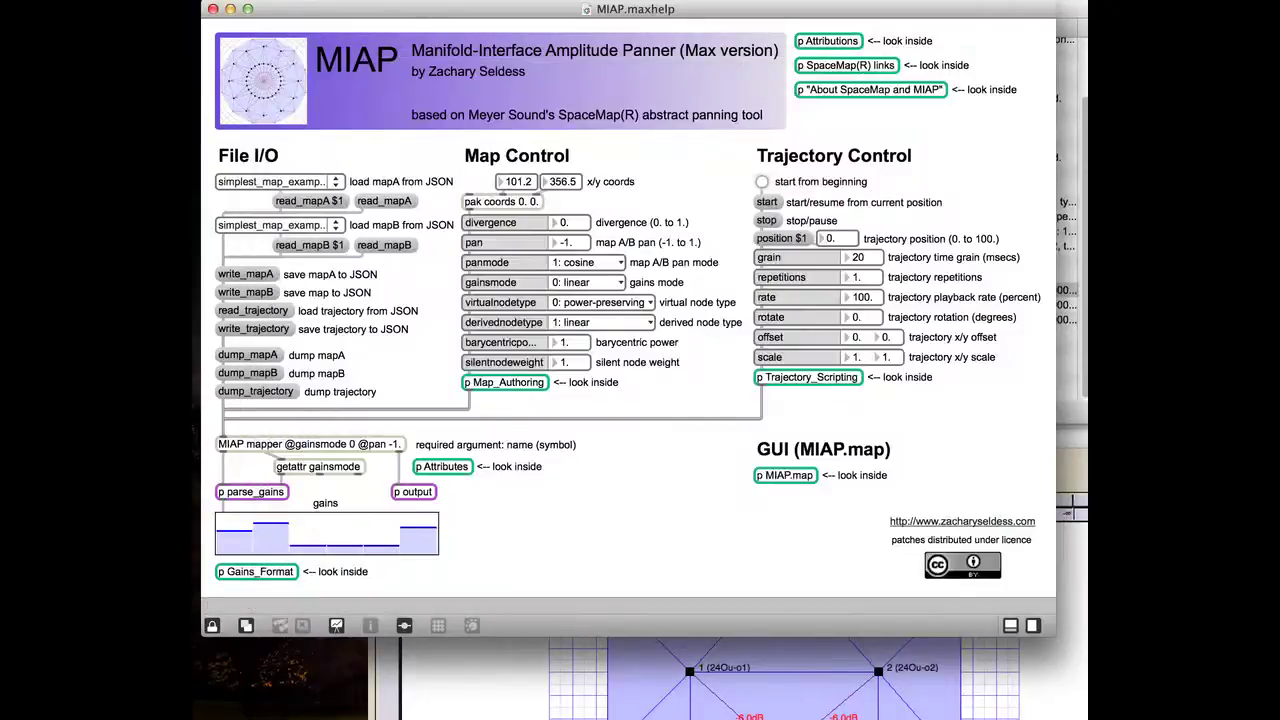
key("super+m")
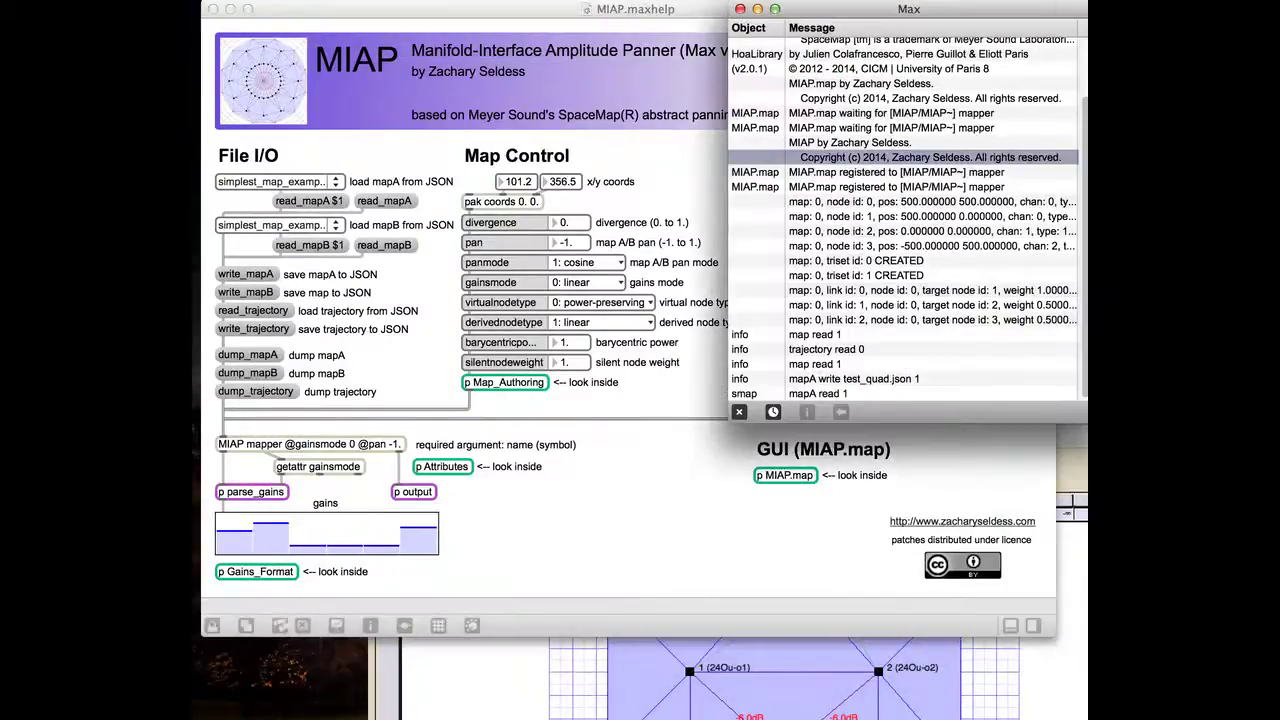
- Open the MIAP.map subpatch and compare Map A with the original SpaceMap, moving the SpaceMap window out of the way
left_click(784, 475)
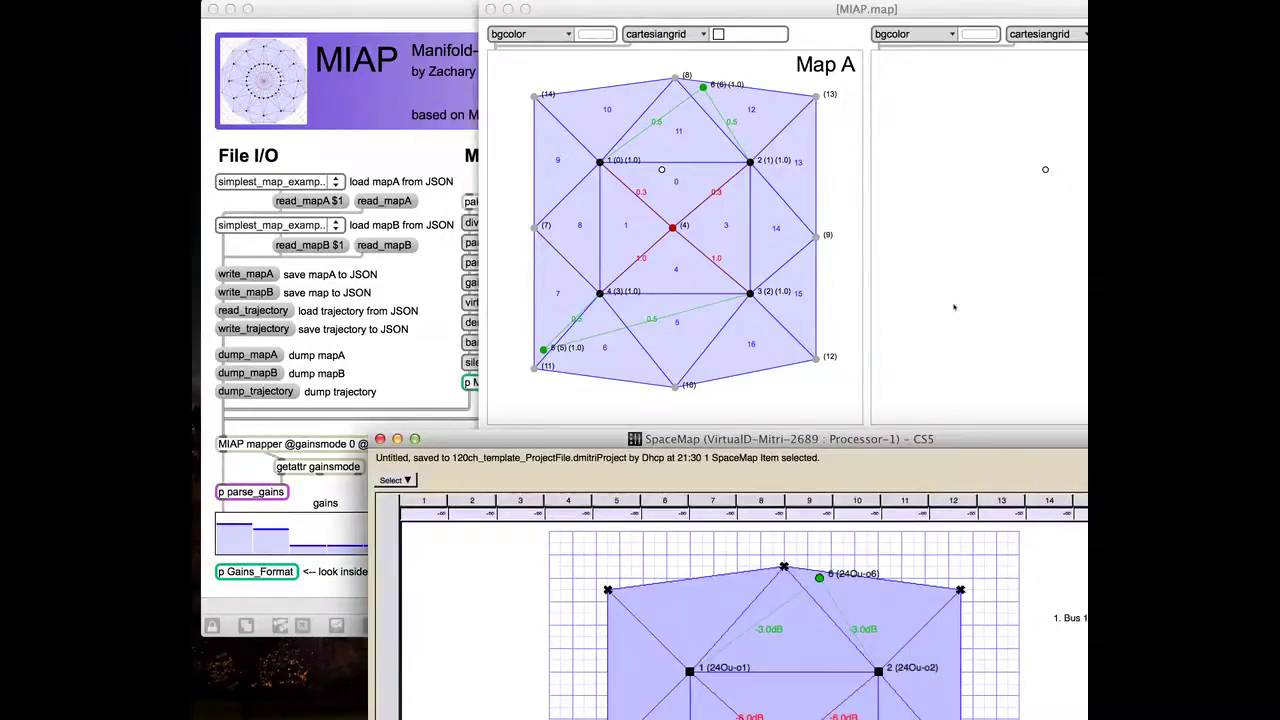
left_click_drag(890, 472, 890, 42)
left_click_drag(447, 40, 774, 569)
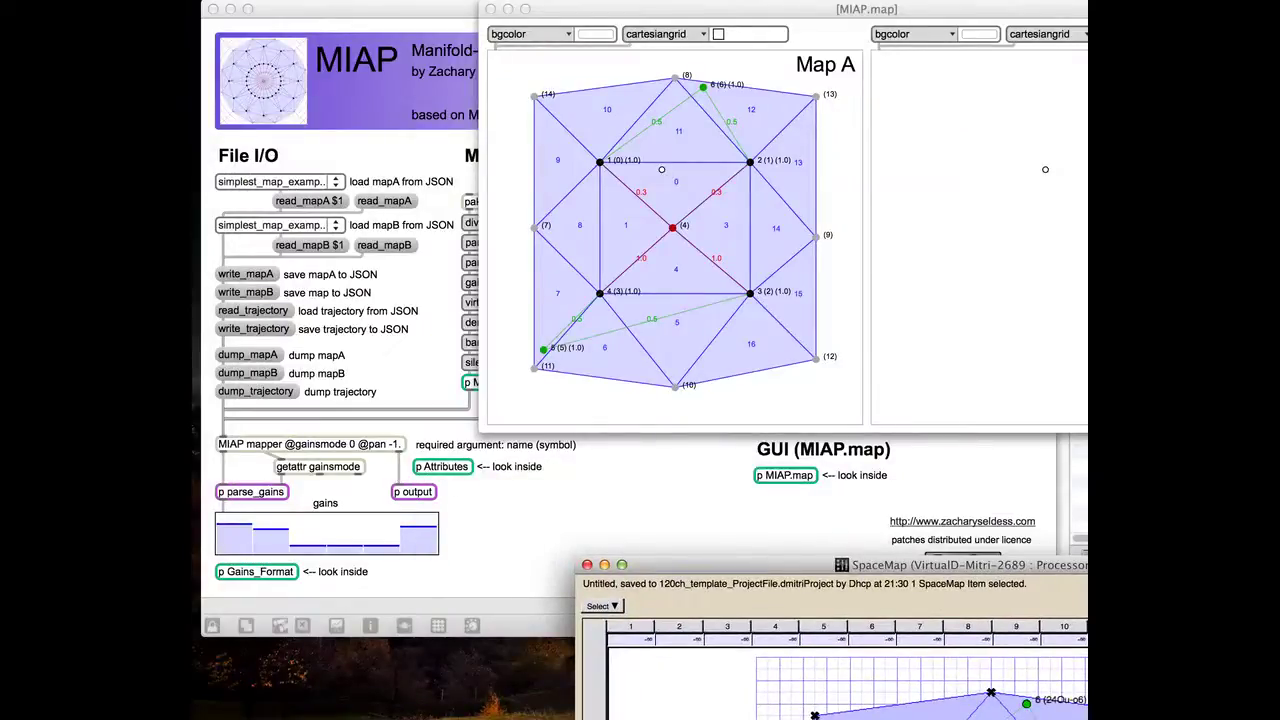
- Bring the MIAP.meyer help patch to the front of Max to review its conversion messages, and move its window aside
left_click(660, 2)
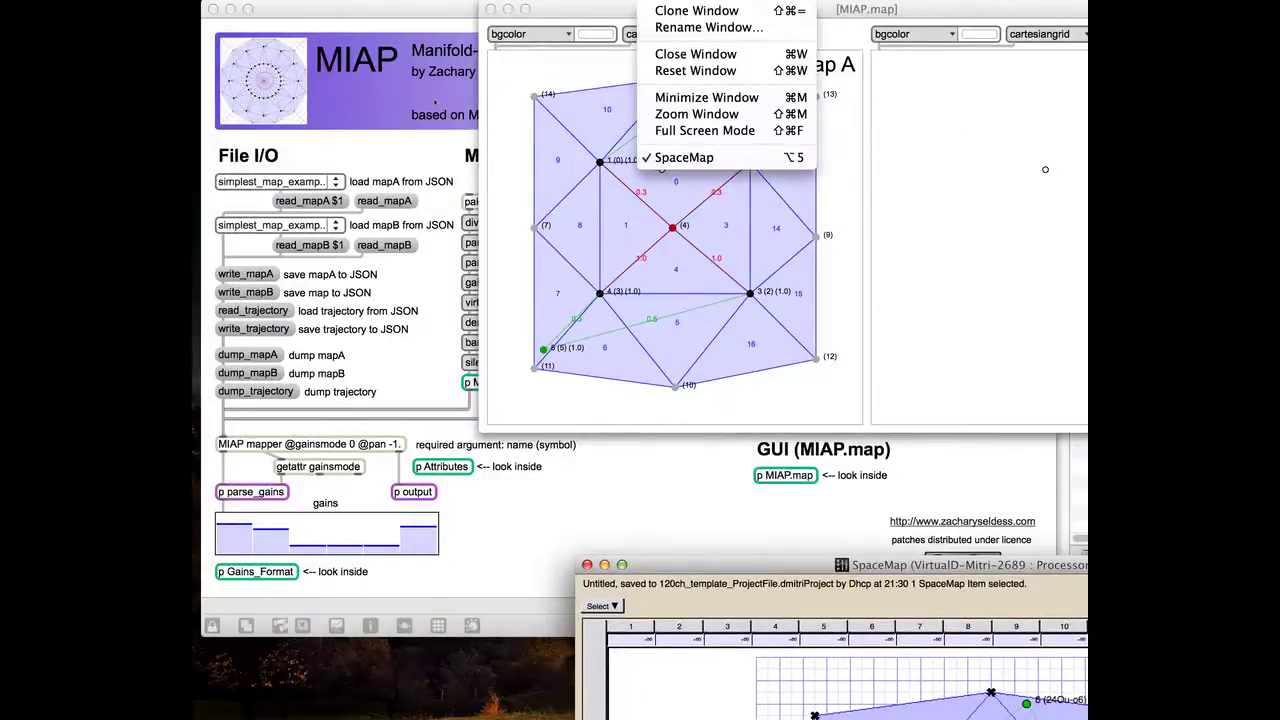
left_click(435, 100)
left_click(660, 2)
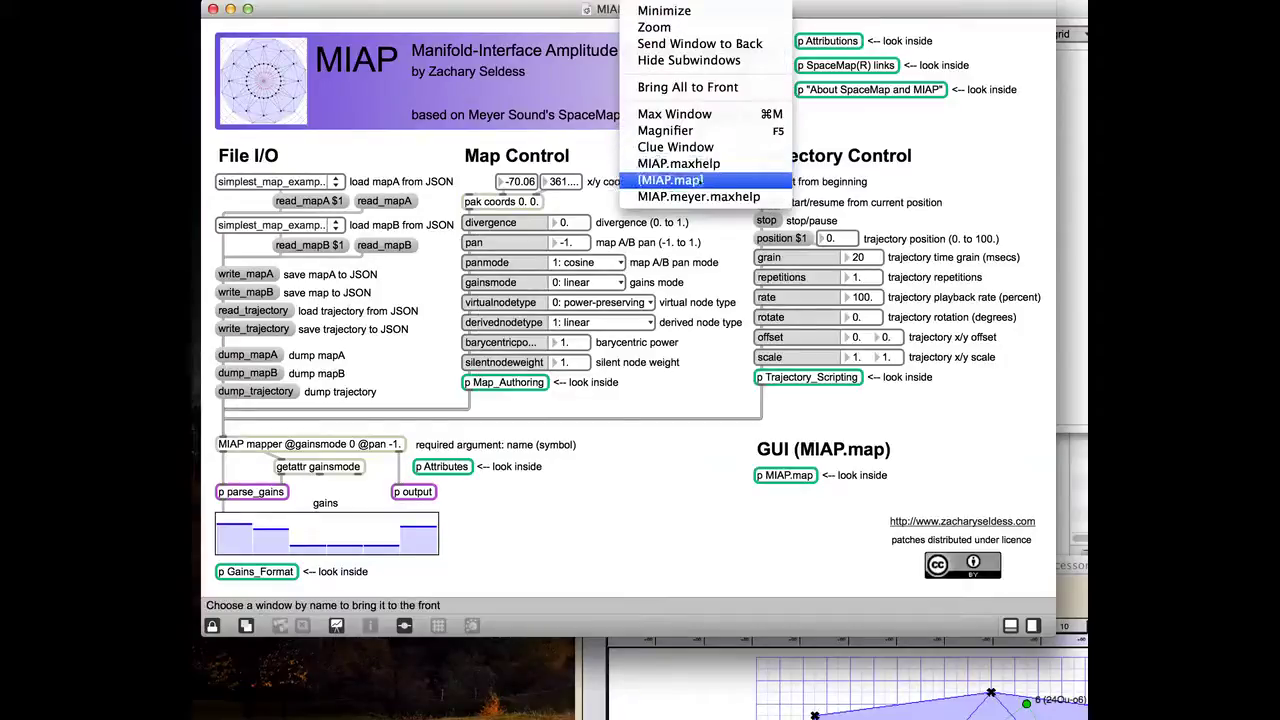
left_click(698, 197)
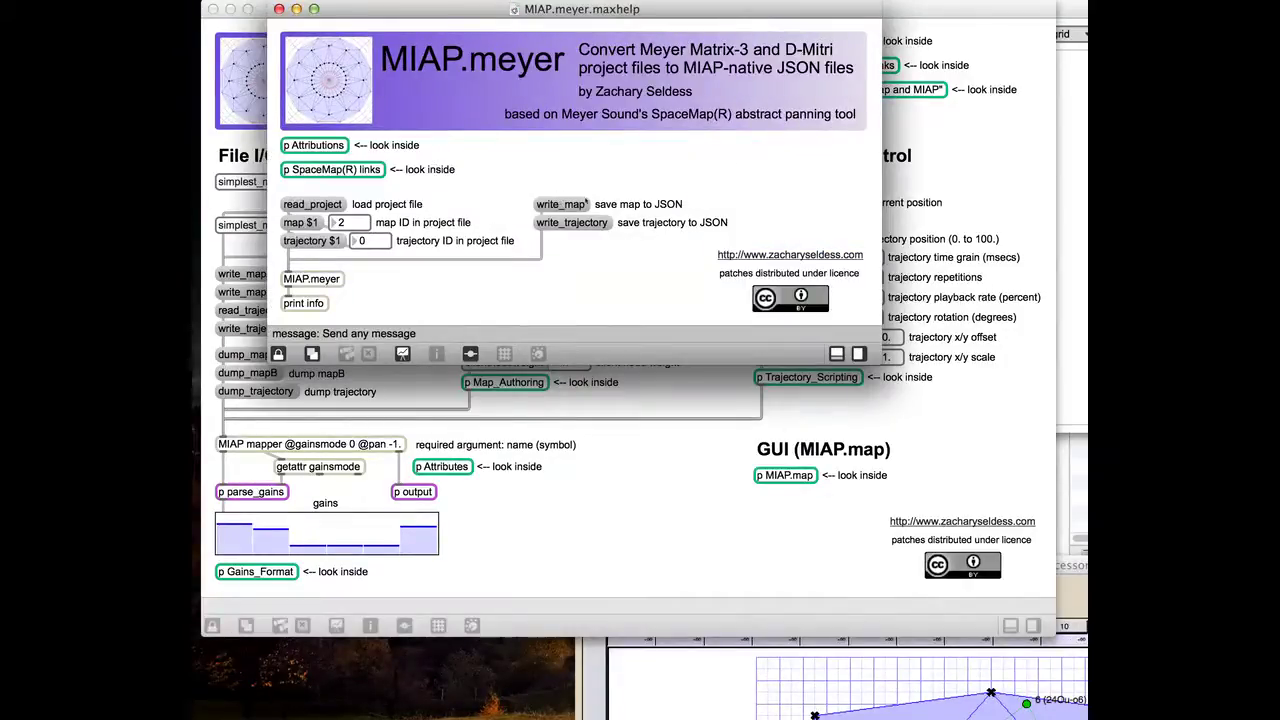
left_click_drag(590, 9, 905, 67)
- View the Map_Authoring subpatch of the MIAP help patch and bring the MIAP.map window back to the front
left_click(440, 87)
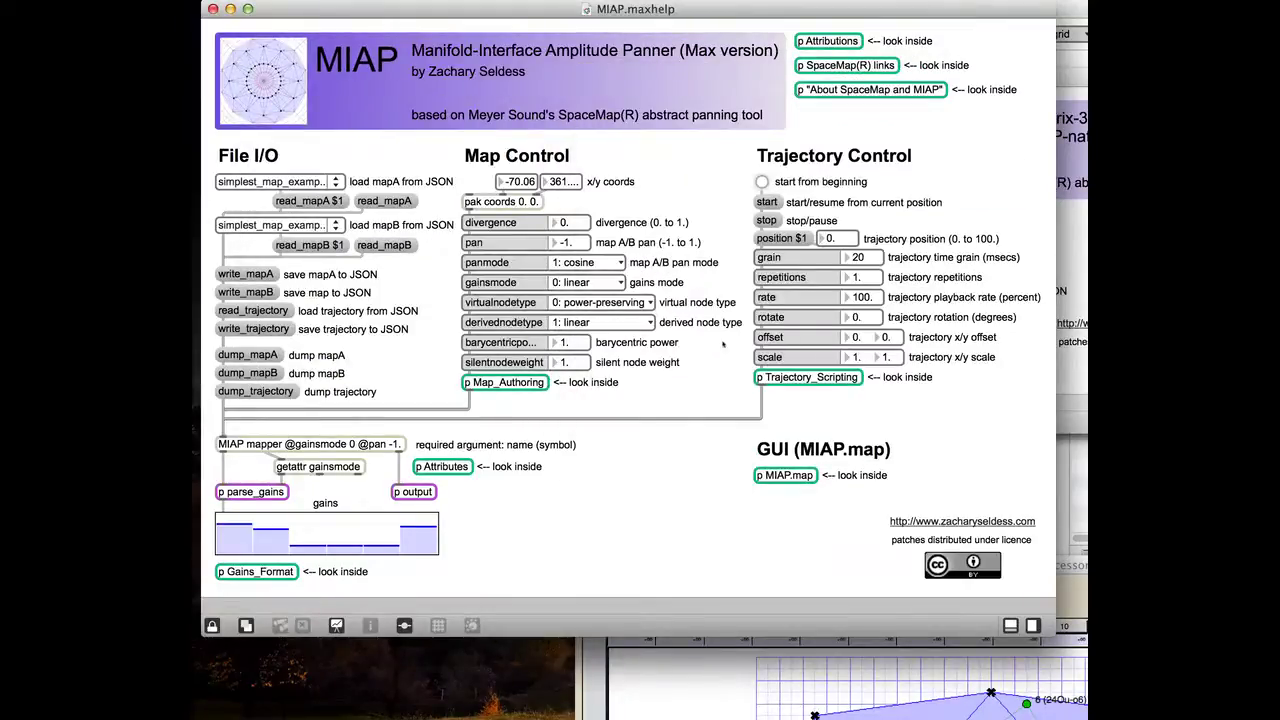
double_click(505, 382)
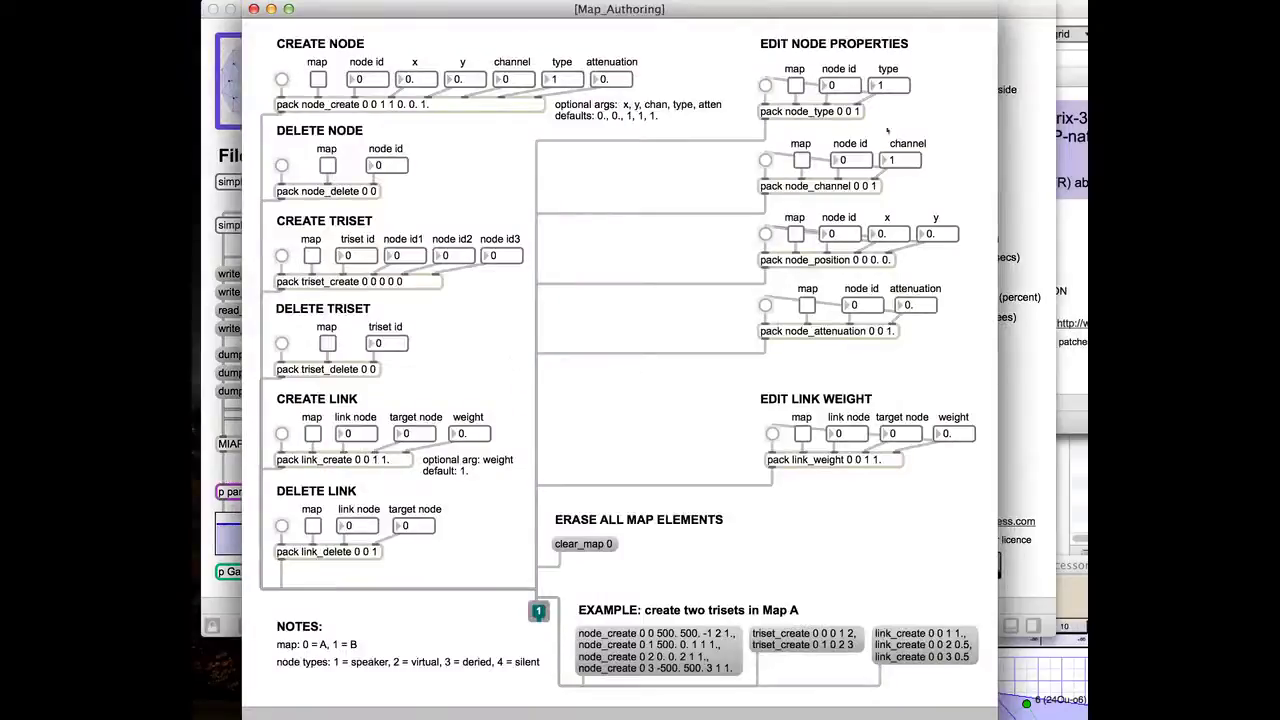
key("super+w")
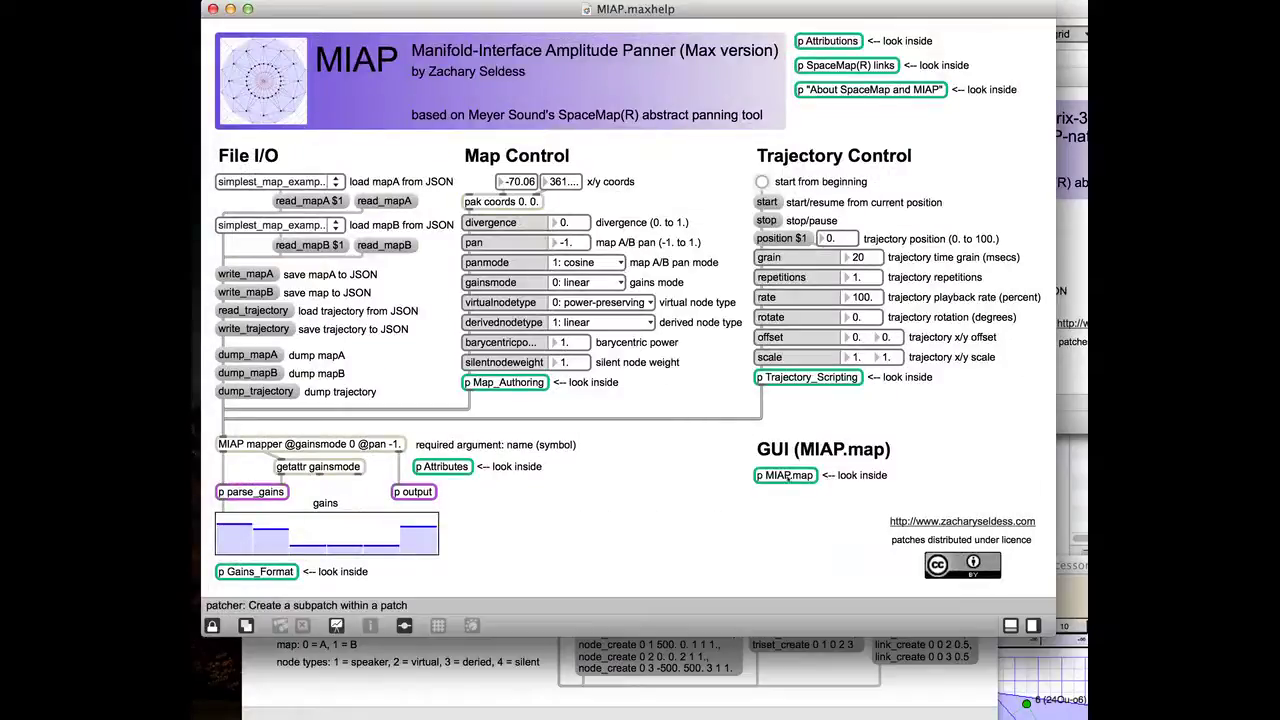
double_click(784, 475)
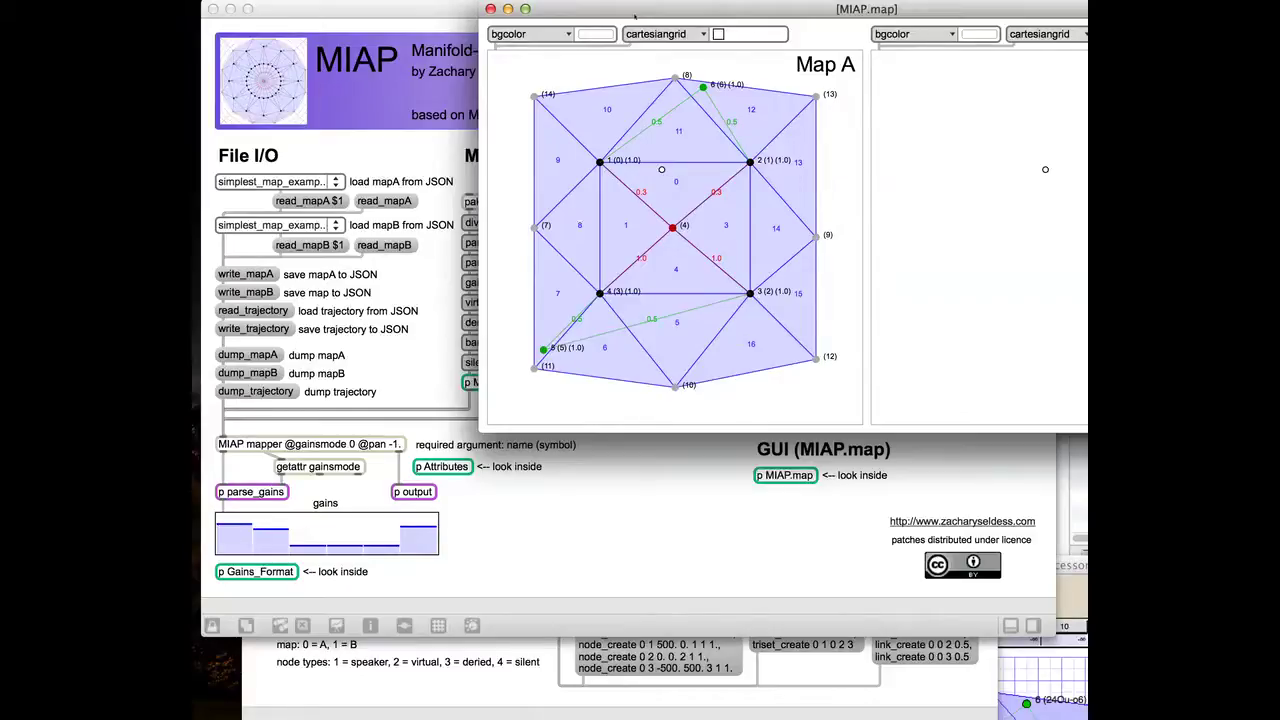
left_click_drag(634, 10, 454, 10)
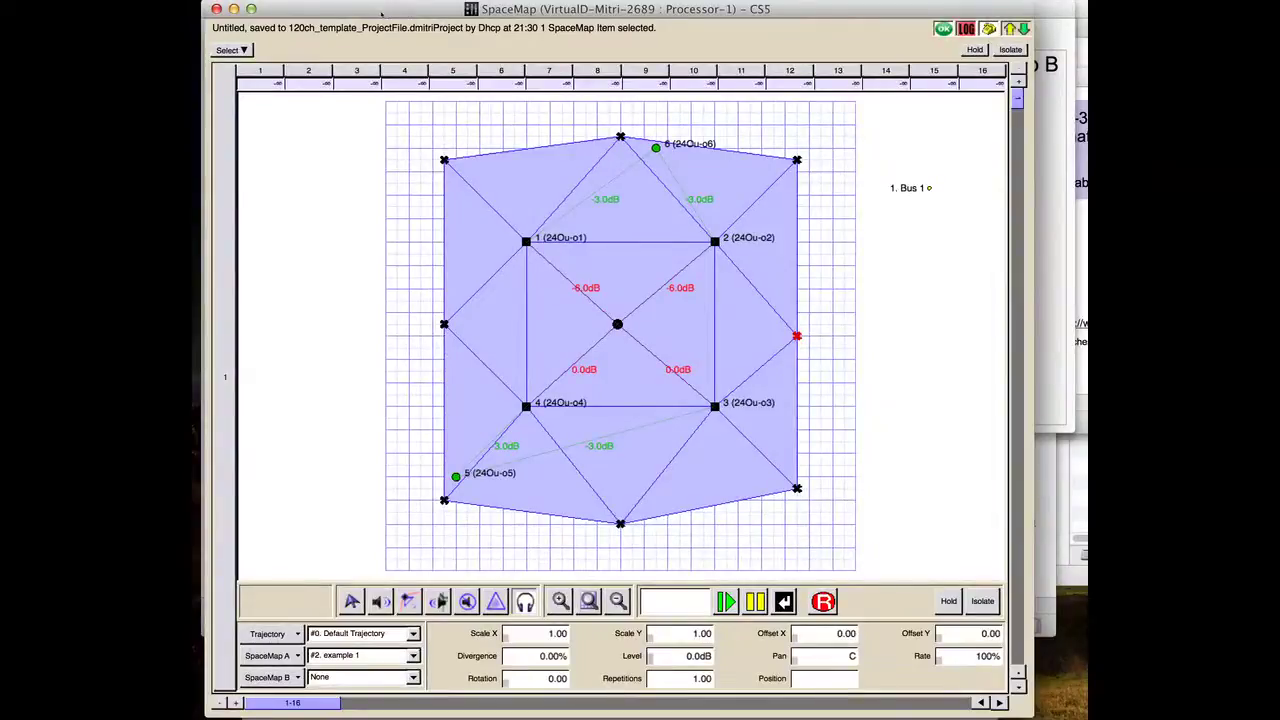
- Switch to the CueStation SpaceMap window and open the project 120ch_example_ProjectFile.dmitriProject
key("super+o")
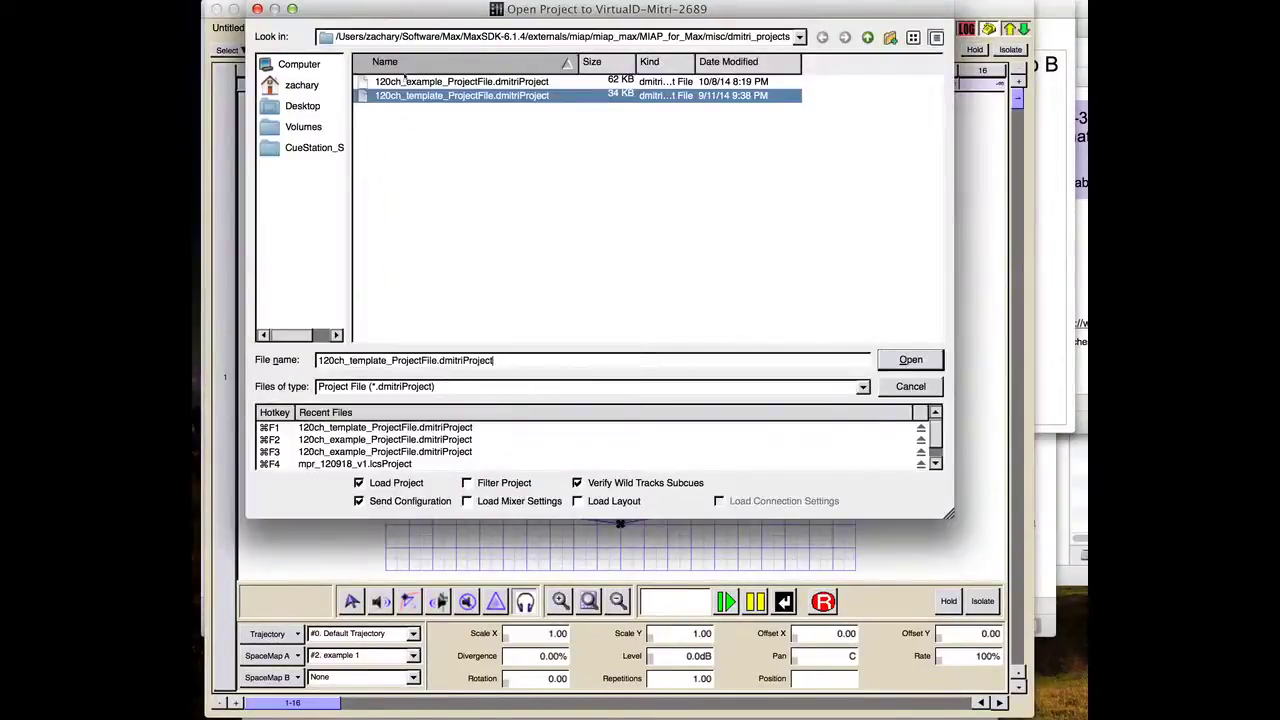
left_click(404, 81)
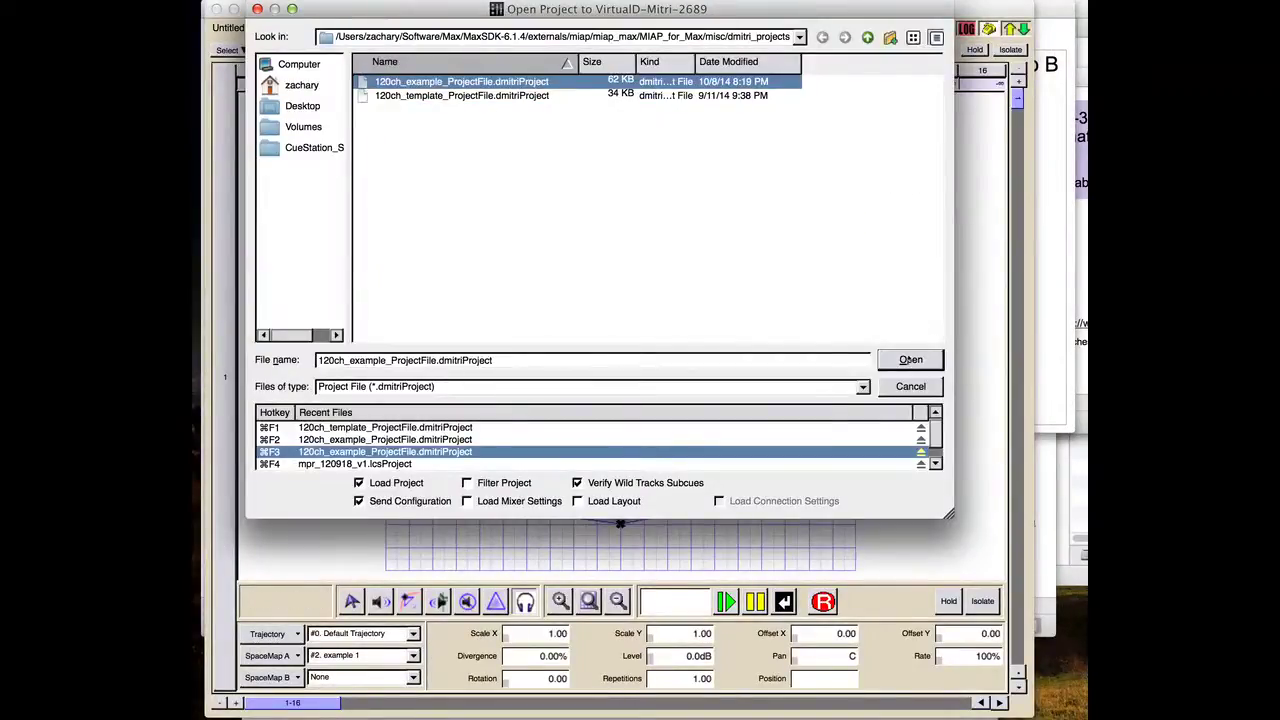
key("Return")
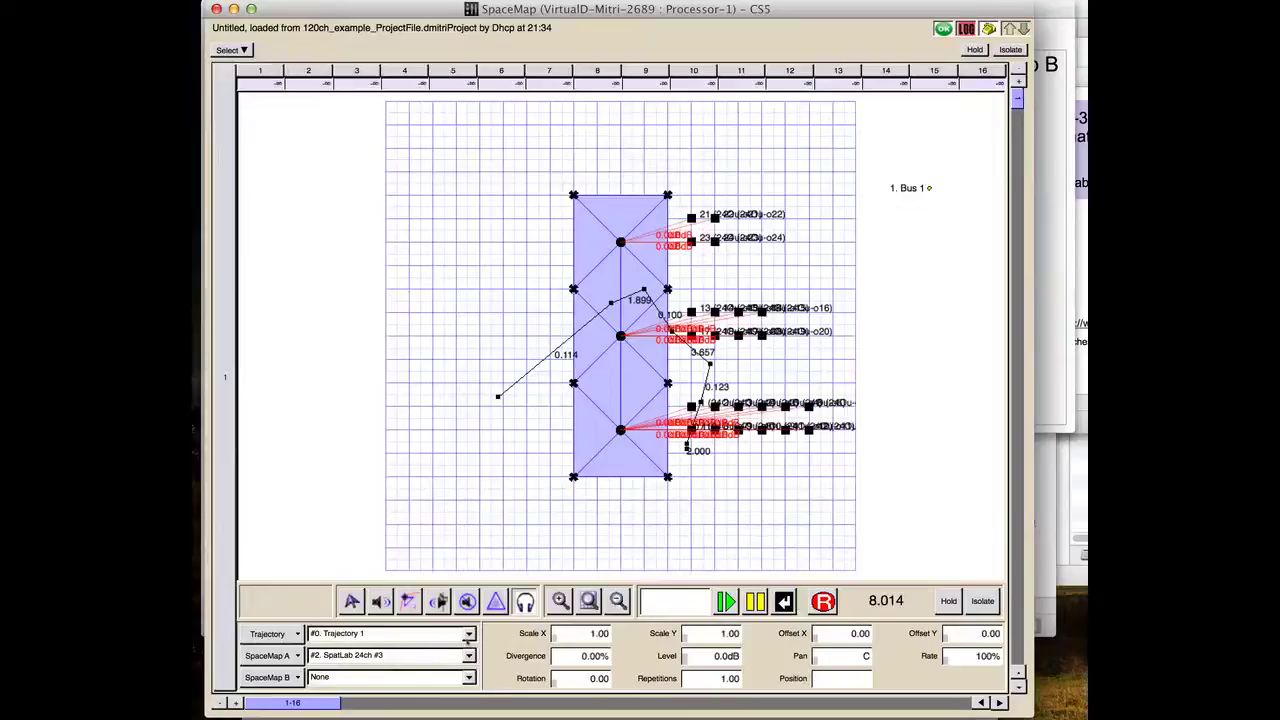
- Display SpatLab 24ch #1 and 79.4ch dome to seats as SpaceMap A, and set the trajectory to None
key("Up")
key("Up")
key("space")
key("Escape")
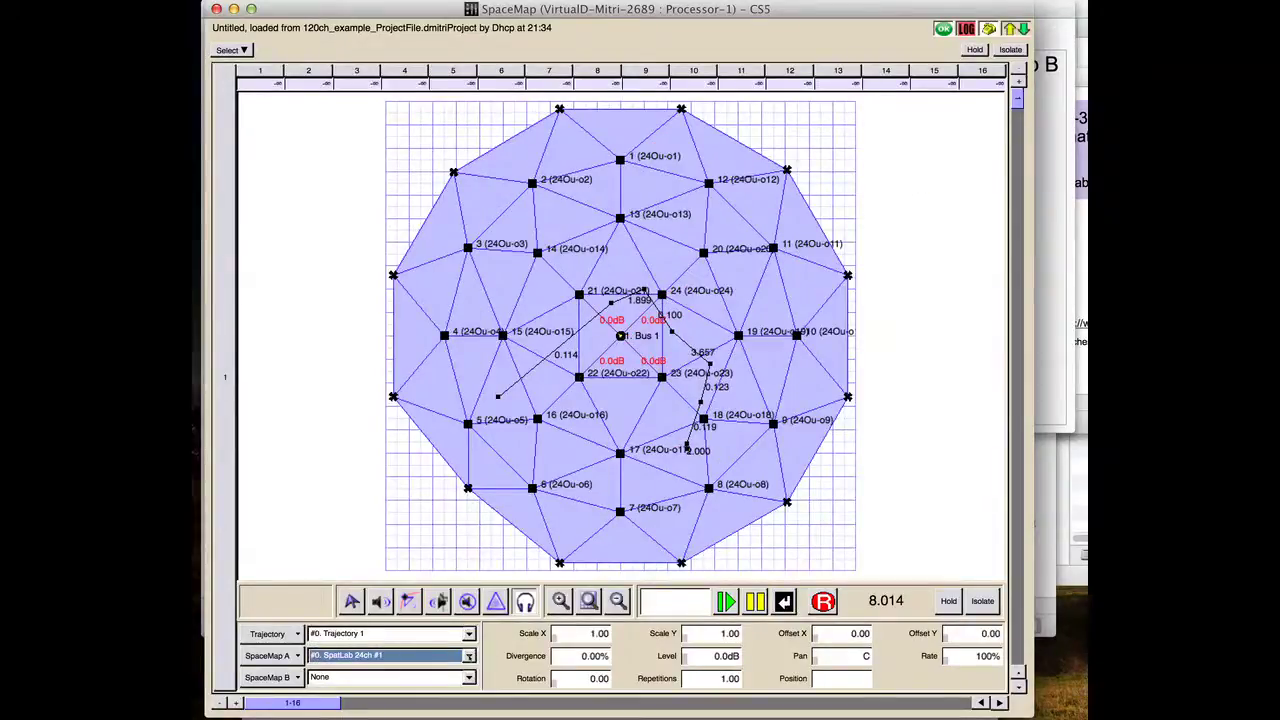
key("space")
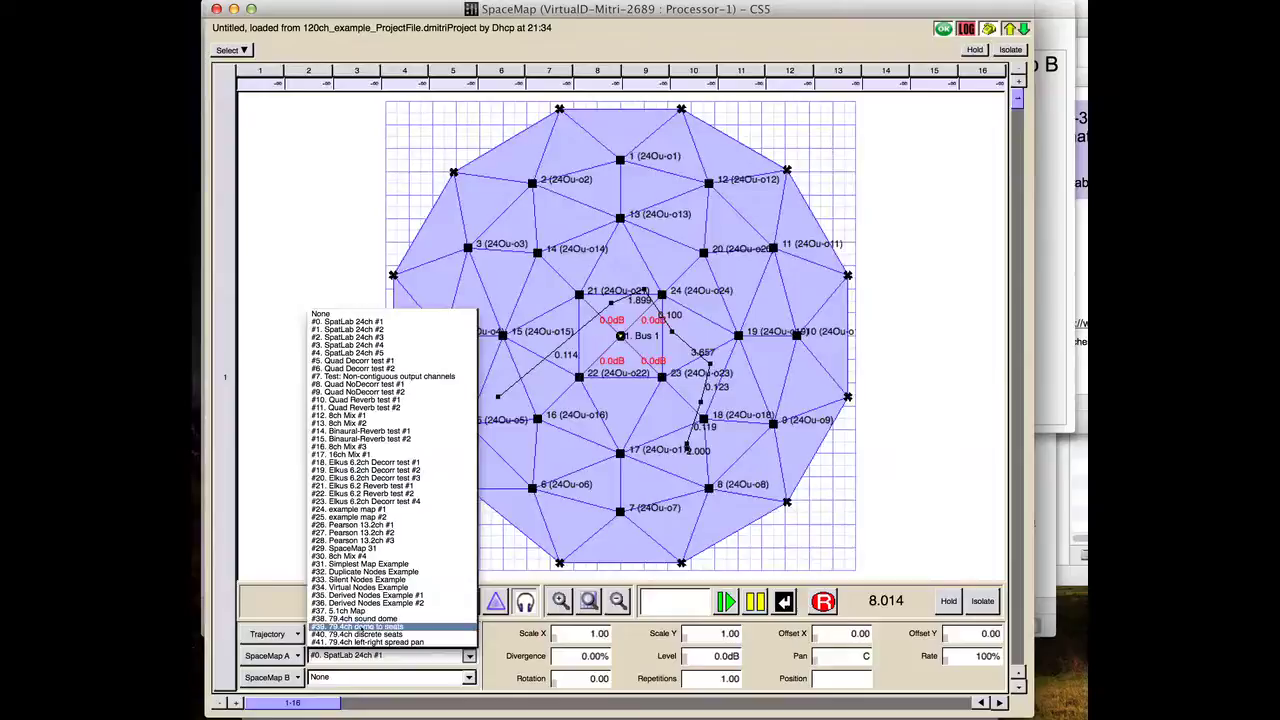
key("Return")
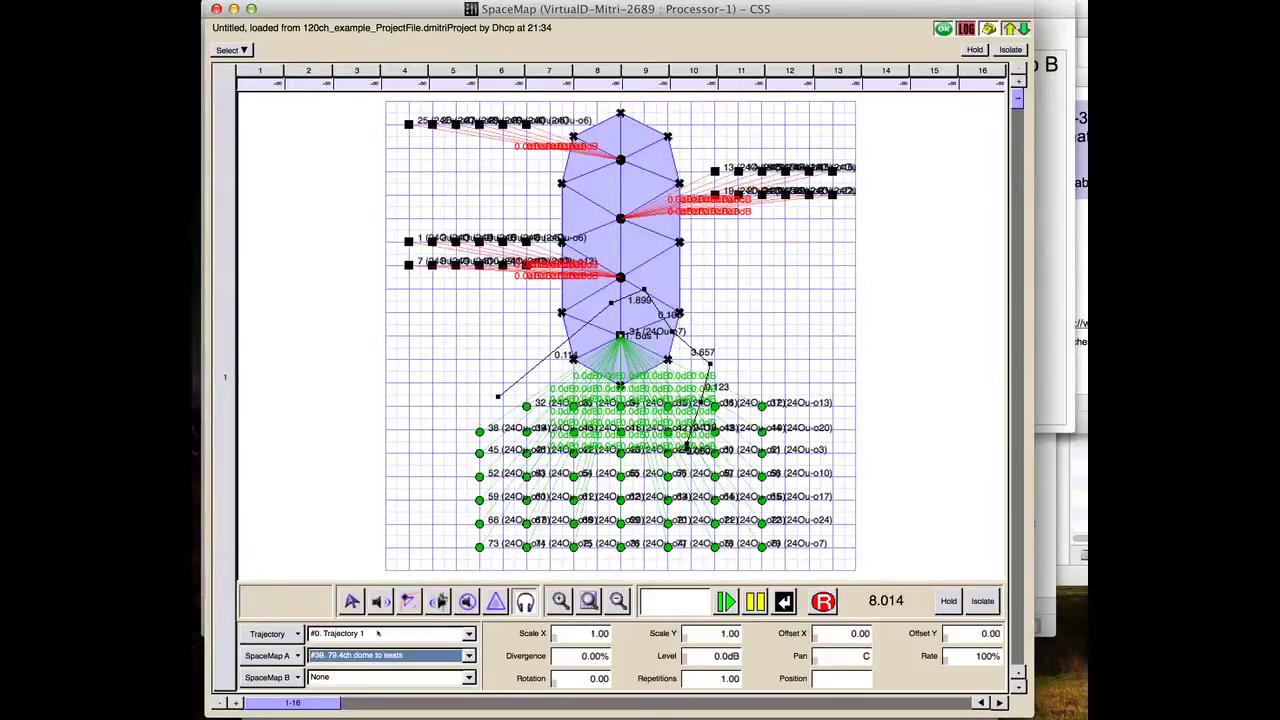
left_click(468, 633)
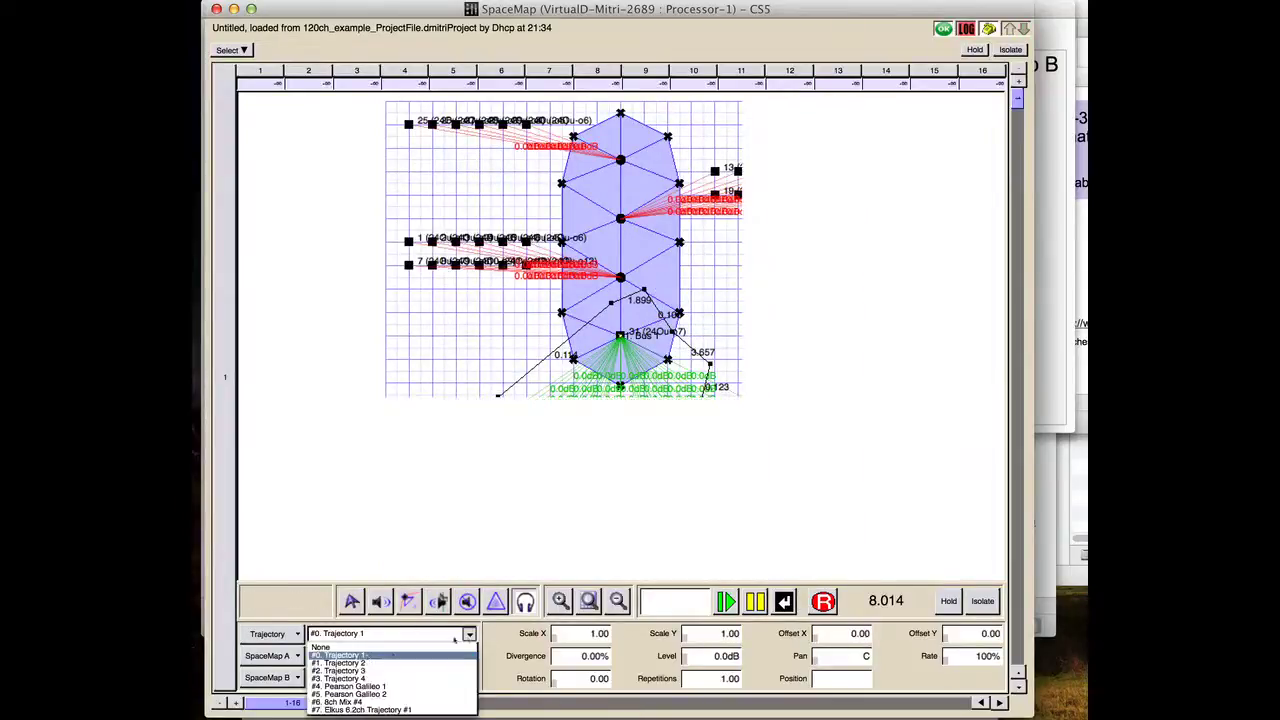
left_click(320, 647)
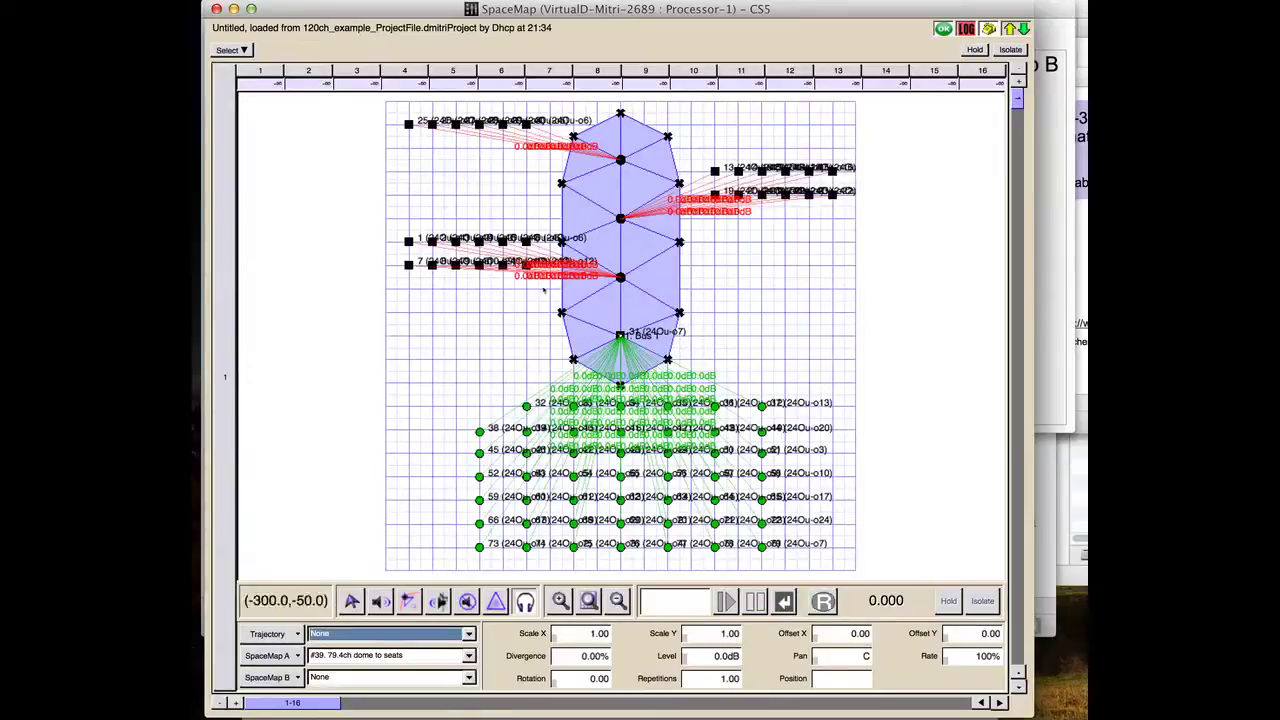
- View Duplicate Nodes Example, Elkus 6.2ch Decorr test #1 and Quad NoDecorr test #1 in turn as SpaceMap A
left_click(468, 656)
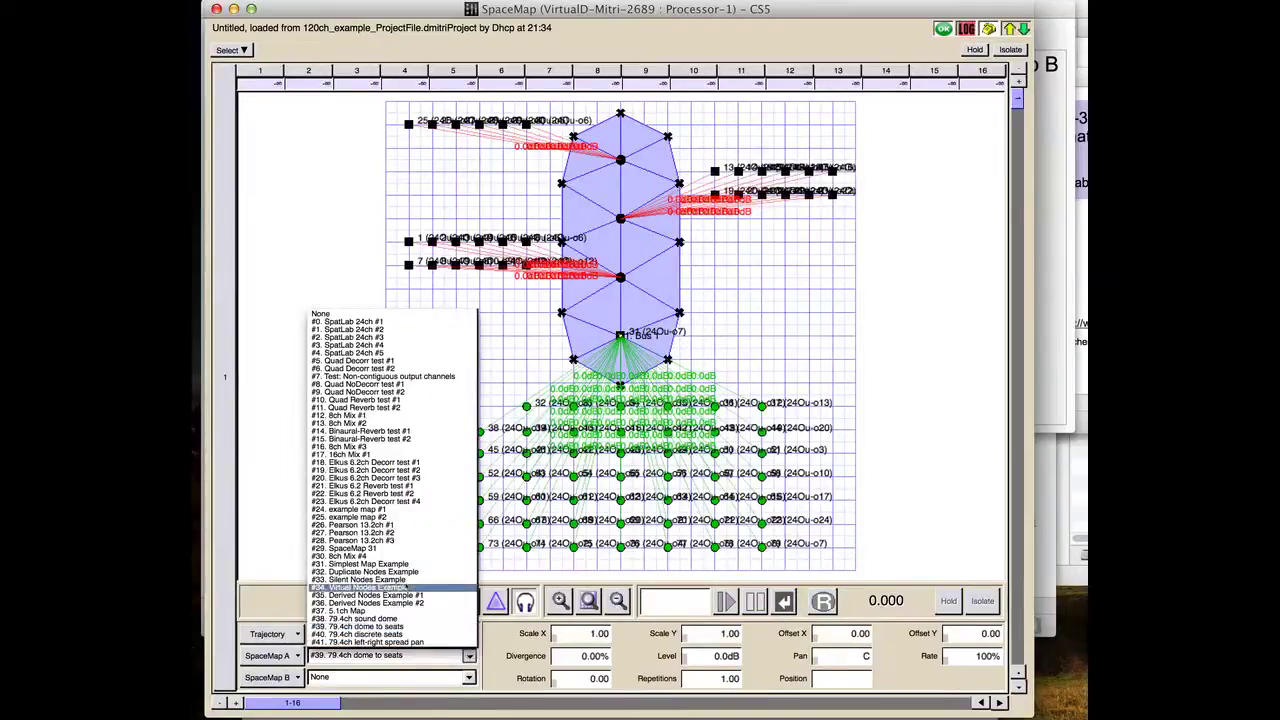
left_click(360, 571)
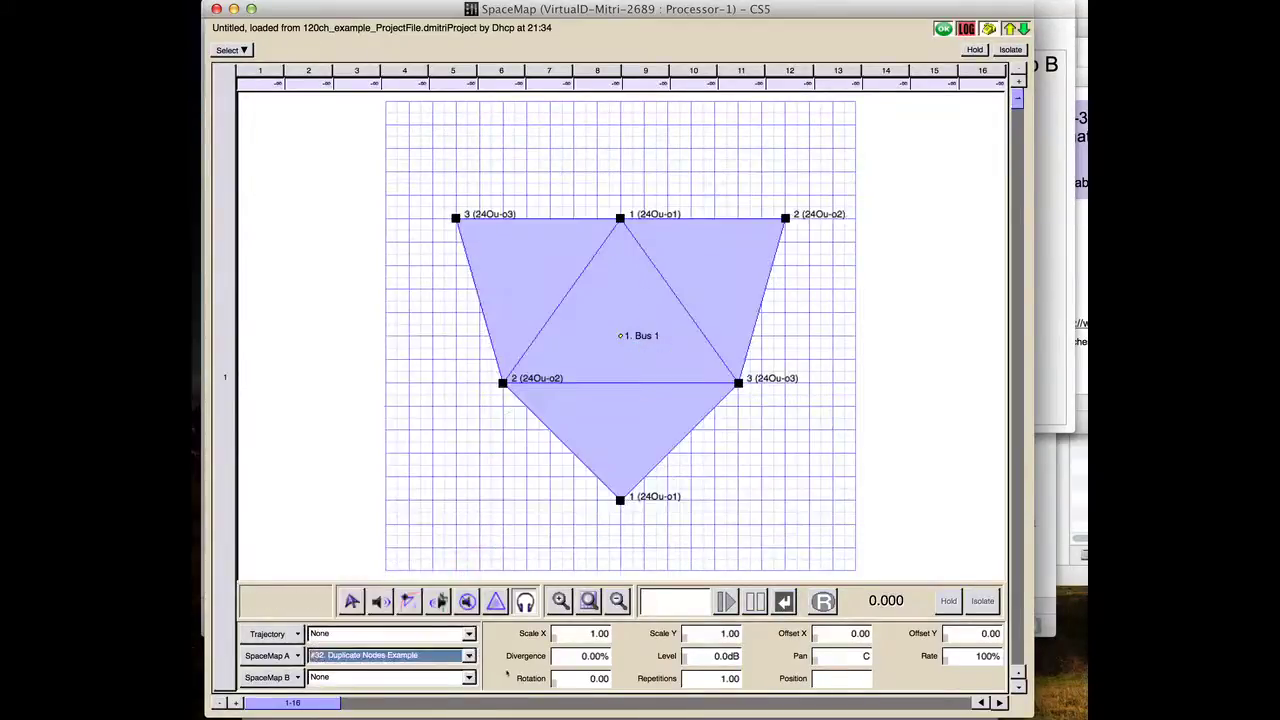
left_click(468, 656)
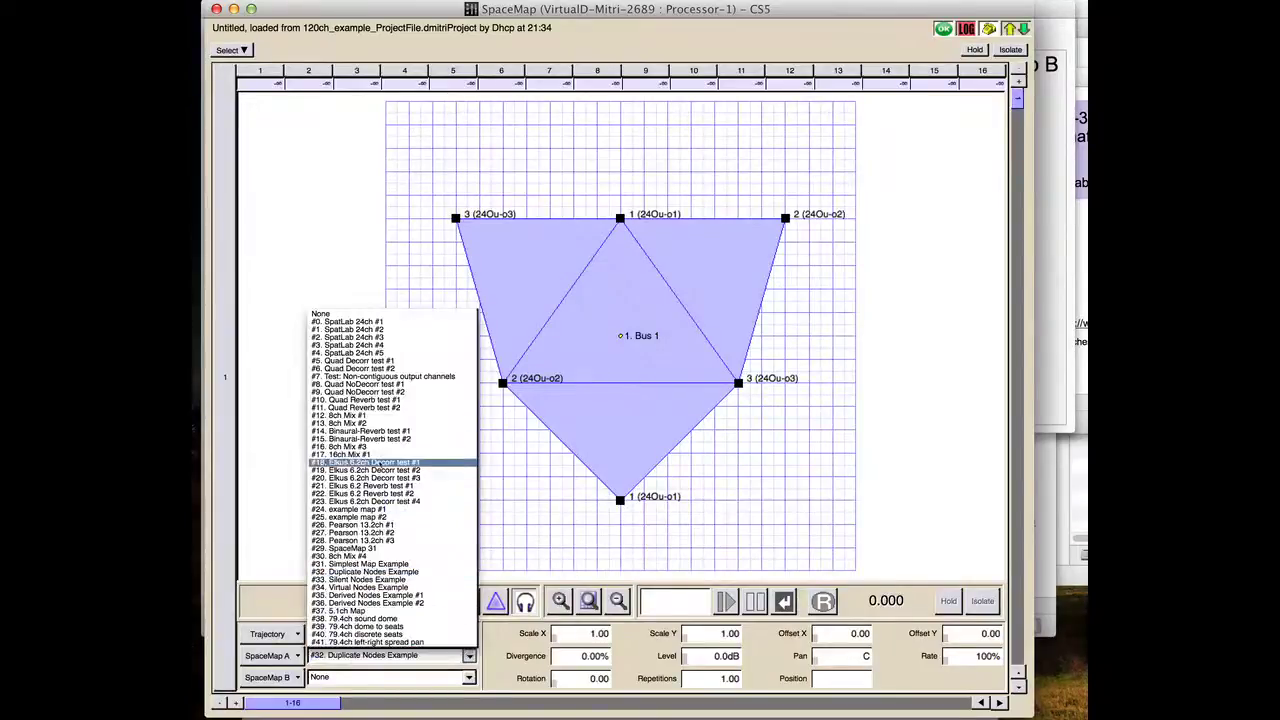
left_click(365, 462)
left_click(468, 656)
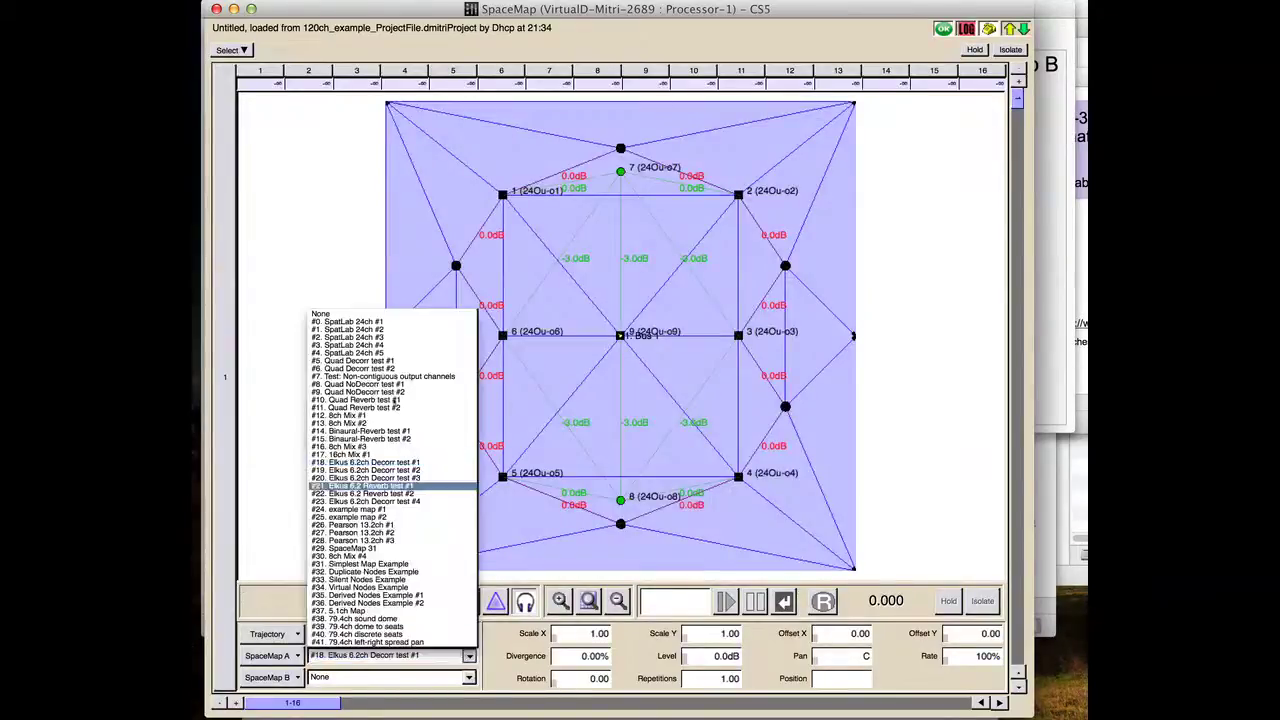
left_click(380, 389)
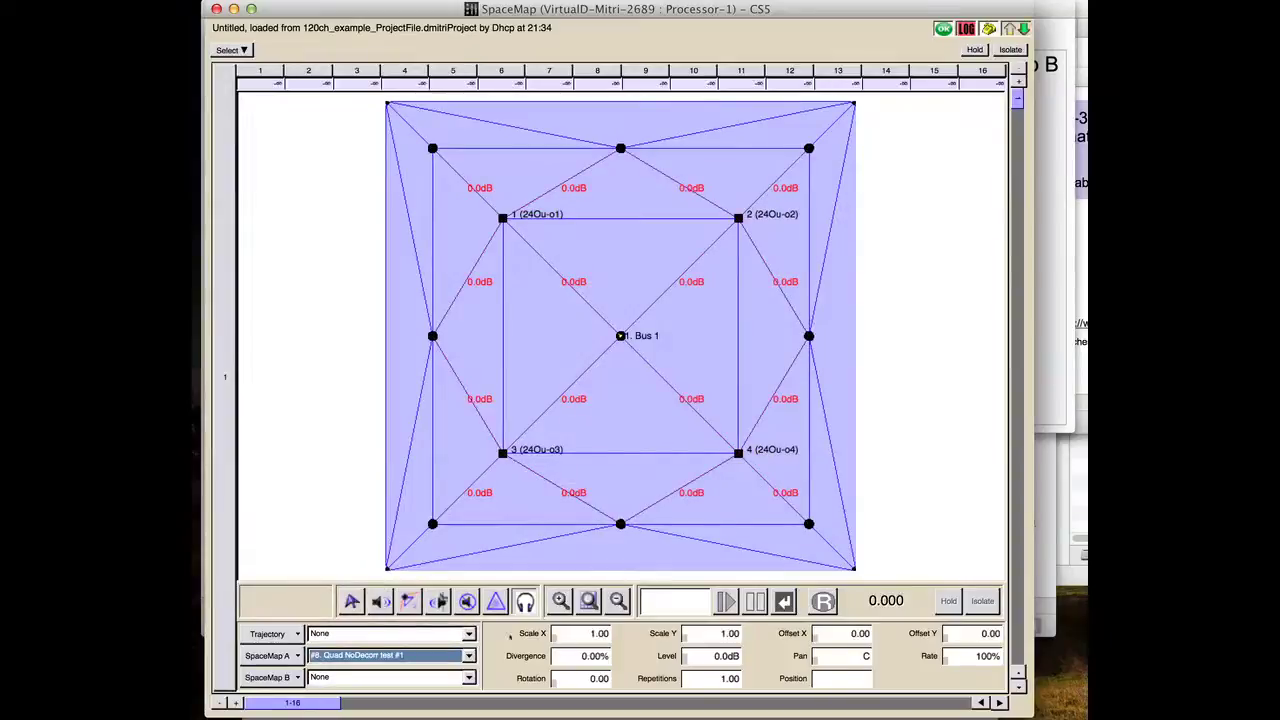
- Move the SpaceMap window aside and bring Max's MIAP.map window with Map A and Map B to the front
left_click_drag(328, 8, 556, 155)
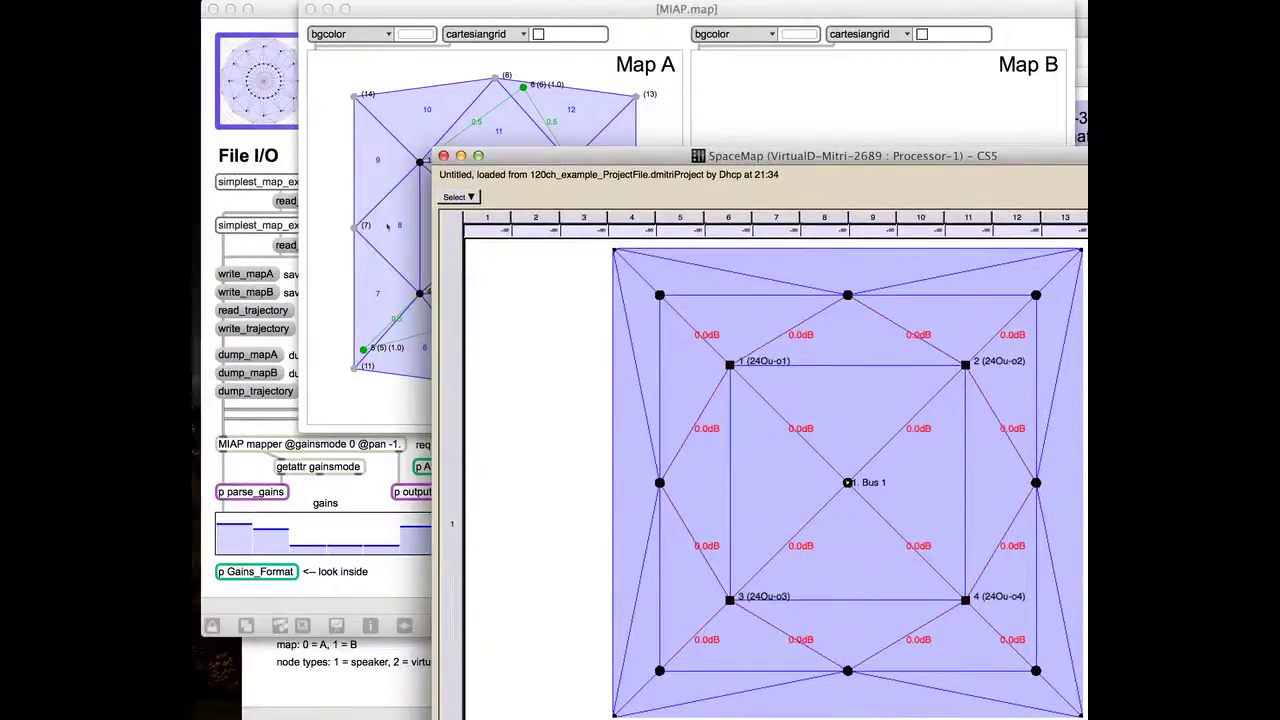
left_click_drag(375, 8, 392, 4)
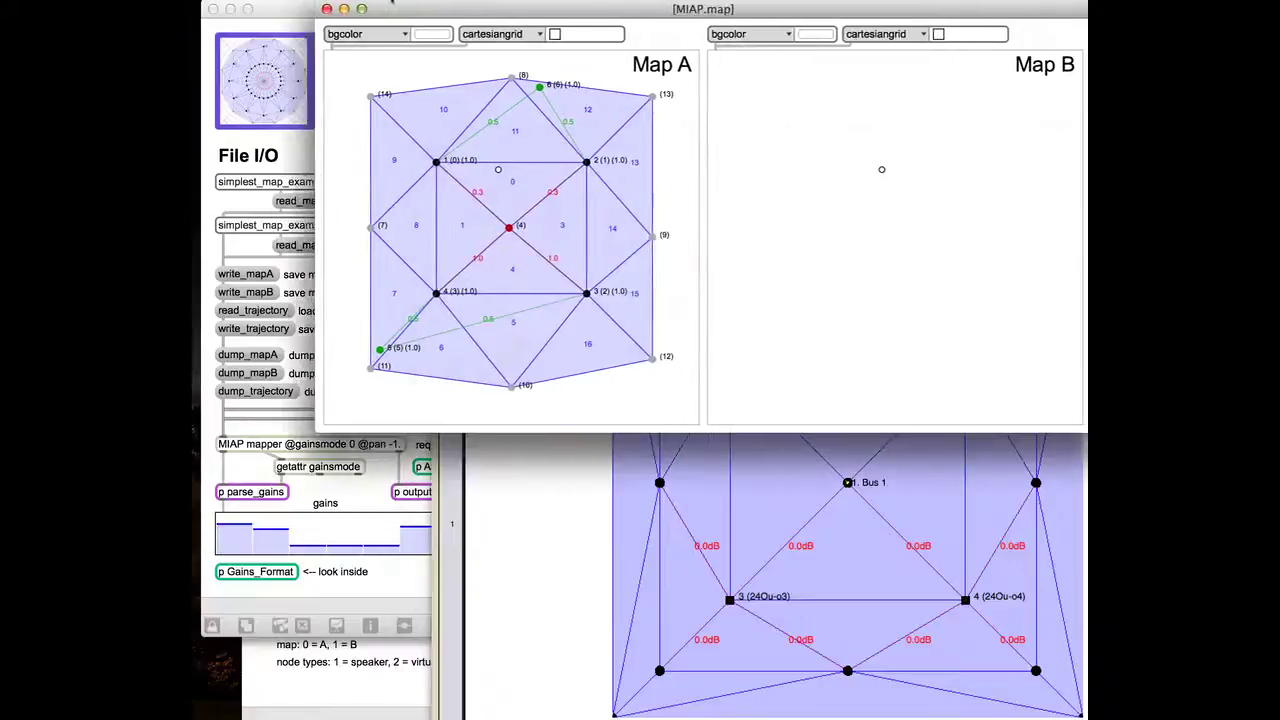